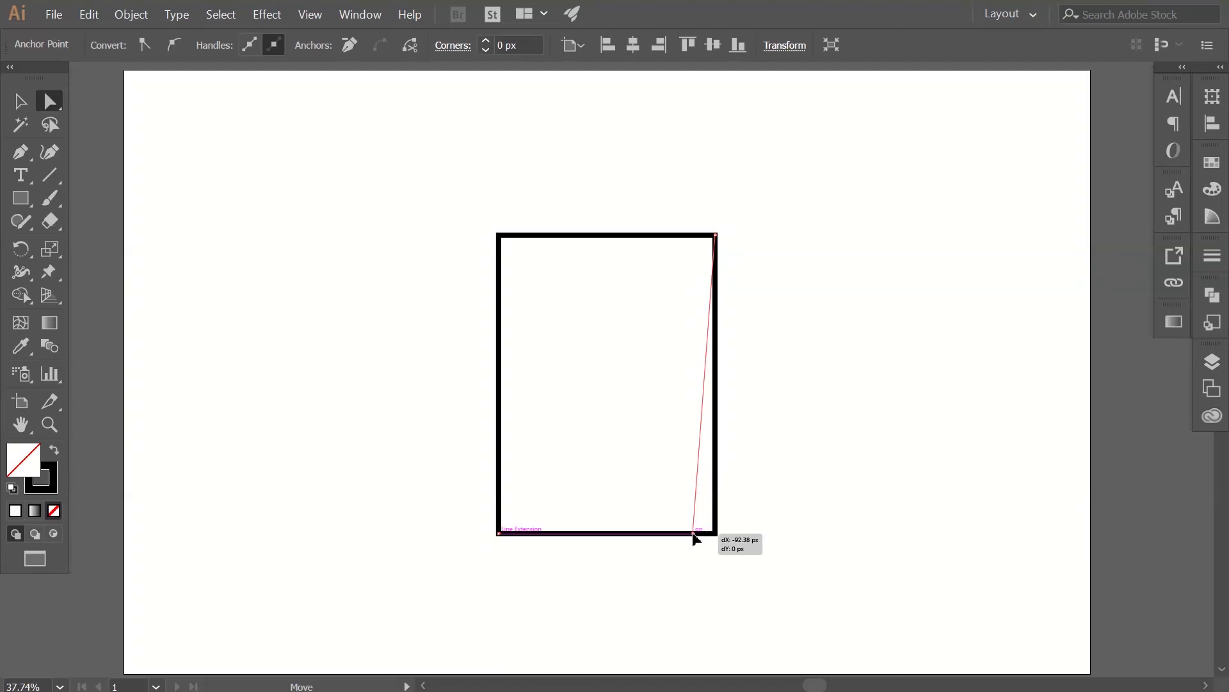
Draw a rectangle about 861 by 1701 px over the shape's left half and subtract it with Pathfinder Minus Front.
left_click(787, 549)
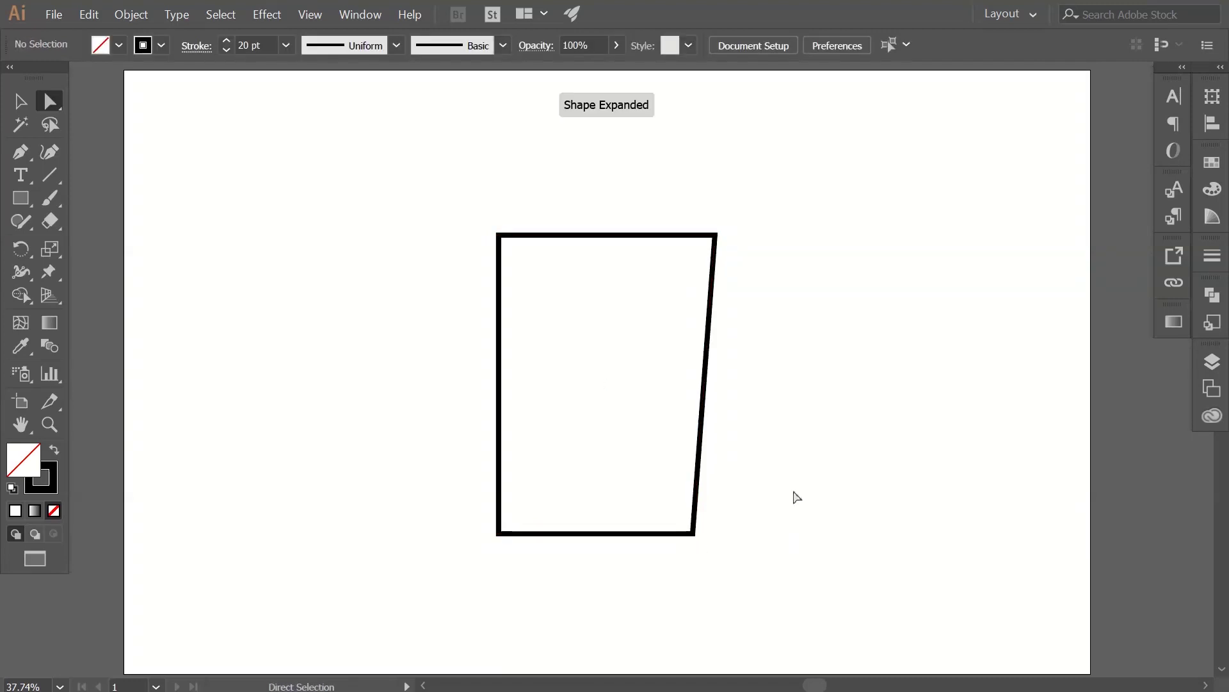
left_click(20, 198)
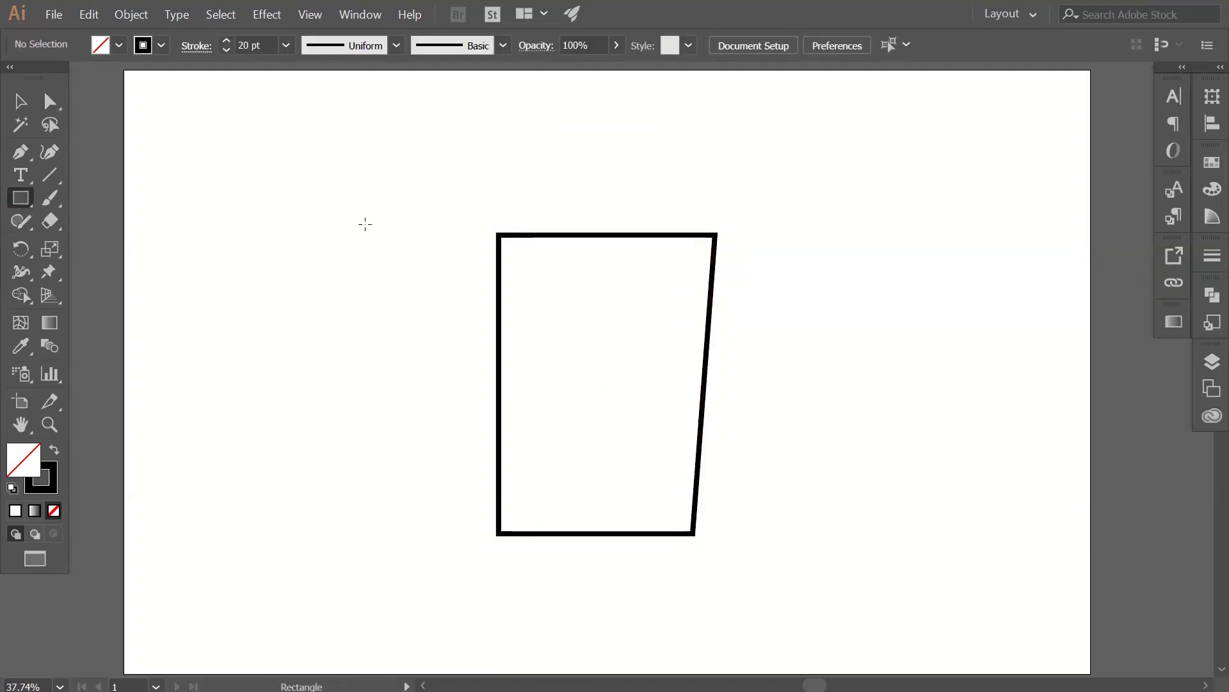
left_click_drag(399, 166, 607, 577)
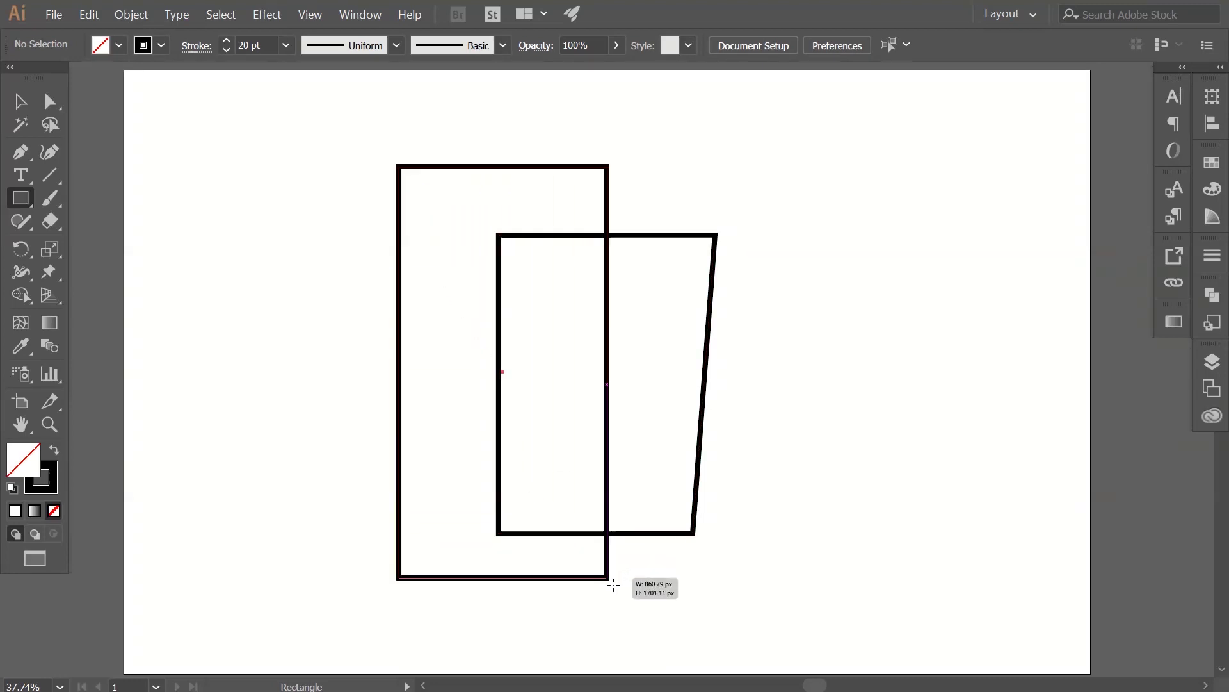
left_click(21, 100)
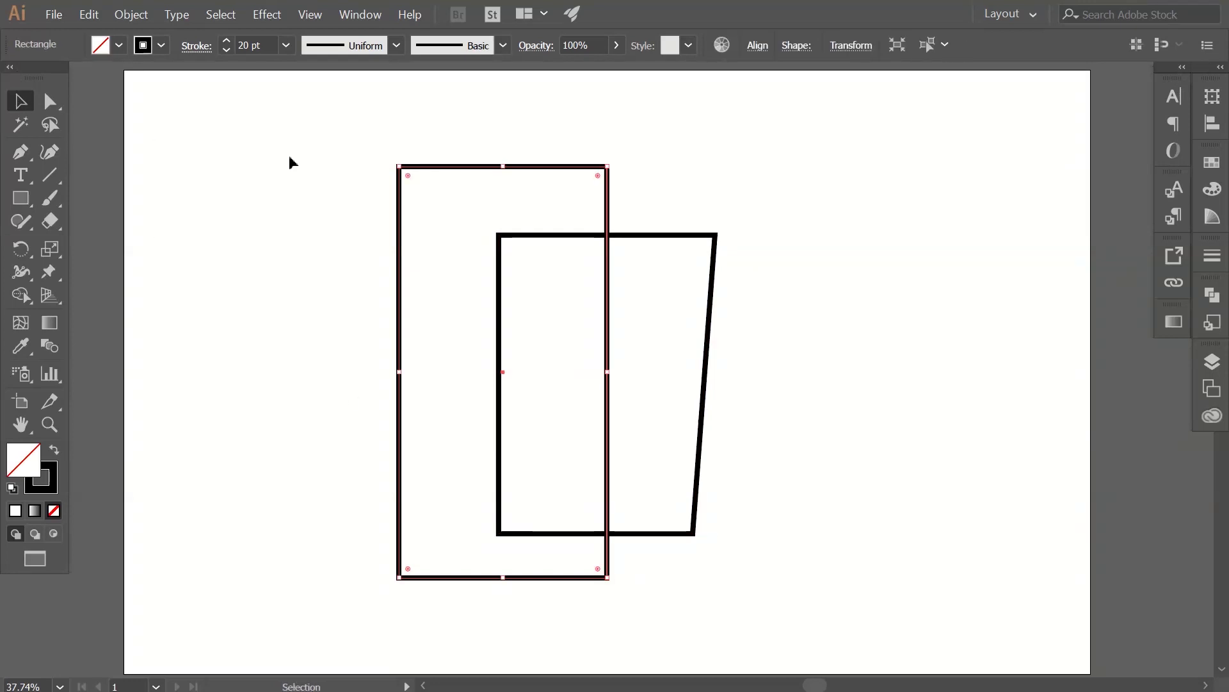
left_click(625, 230, "shift")
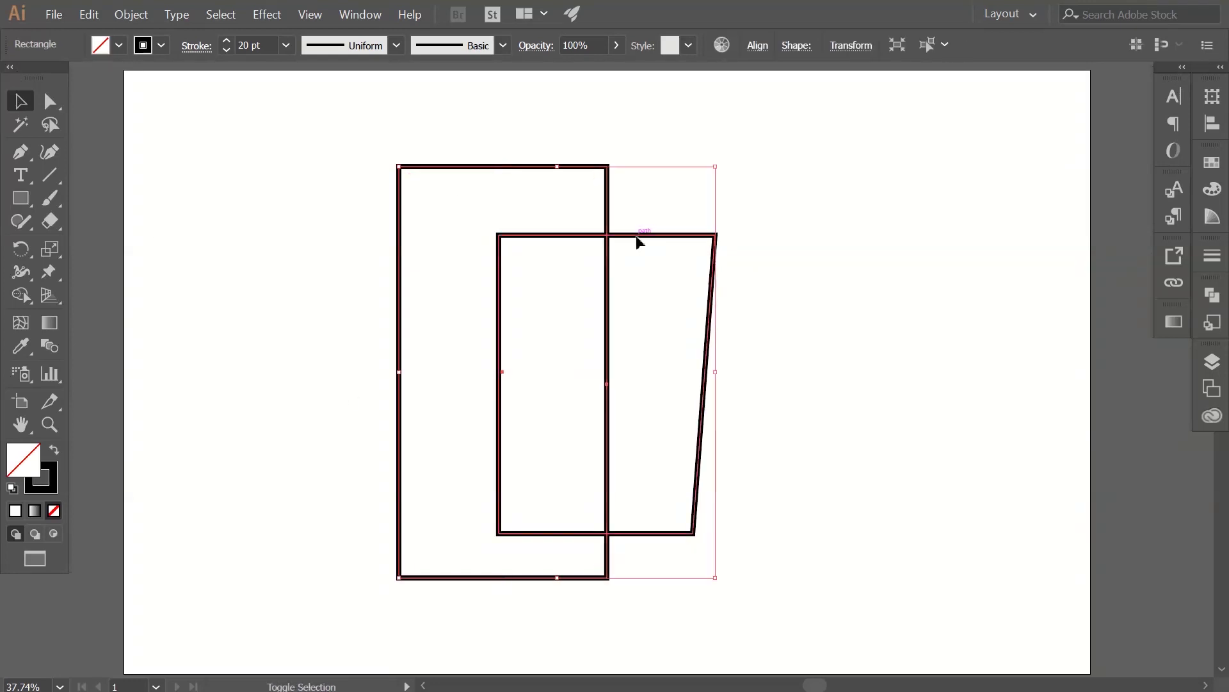
left_click(1208, 300)
left_click(1023, 337)
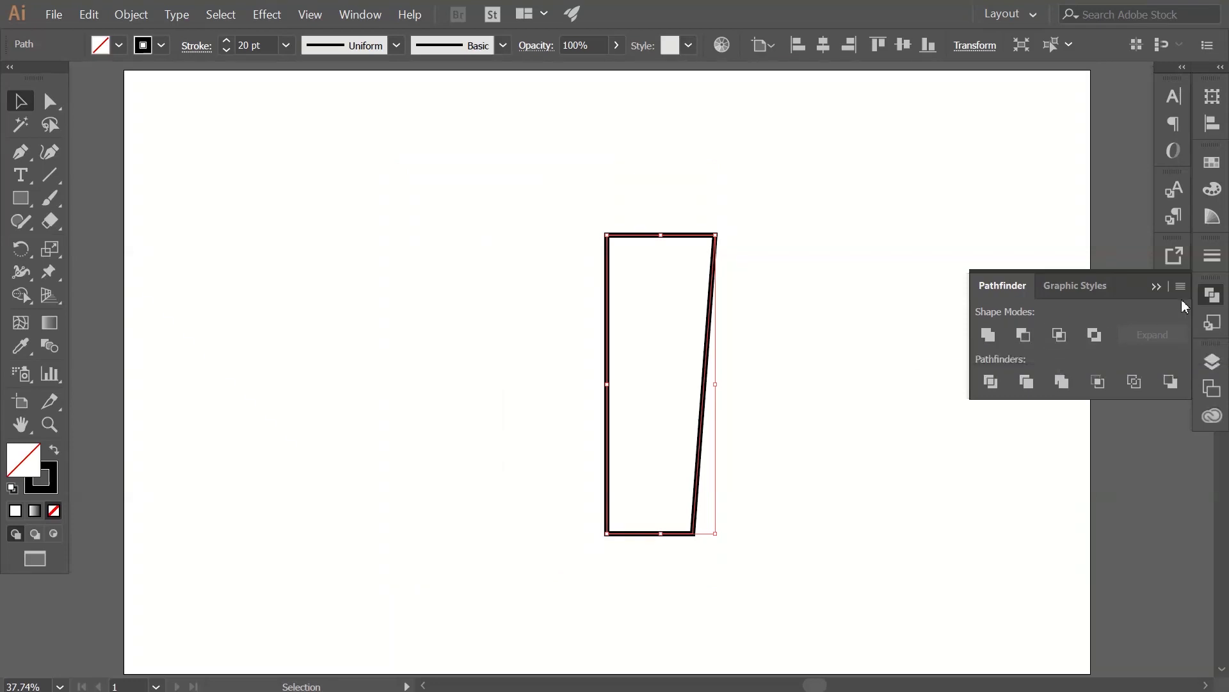
left_click(1212, 294)
Duplicate the remaining half shape horizontally, placing the copy to its left with a small gap.
left_click(715, 363)
left_click_drag(707, 364, 568, 365)
left_click(784, 375)
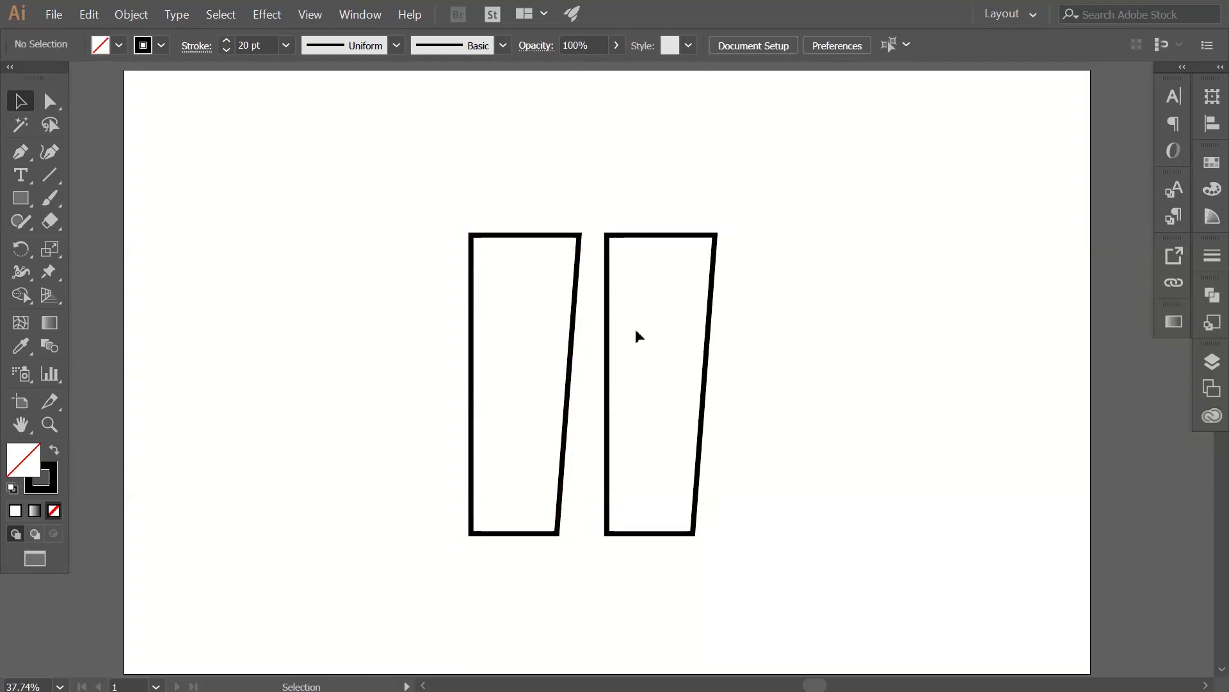
Reflect the left copy across the vertical axis so its slanted side faces outward.
left_click(470, 329)
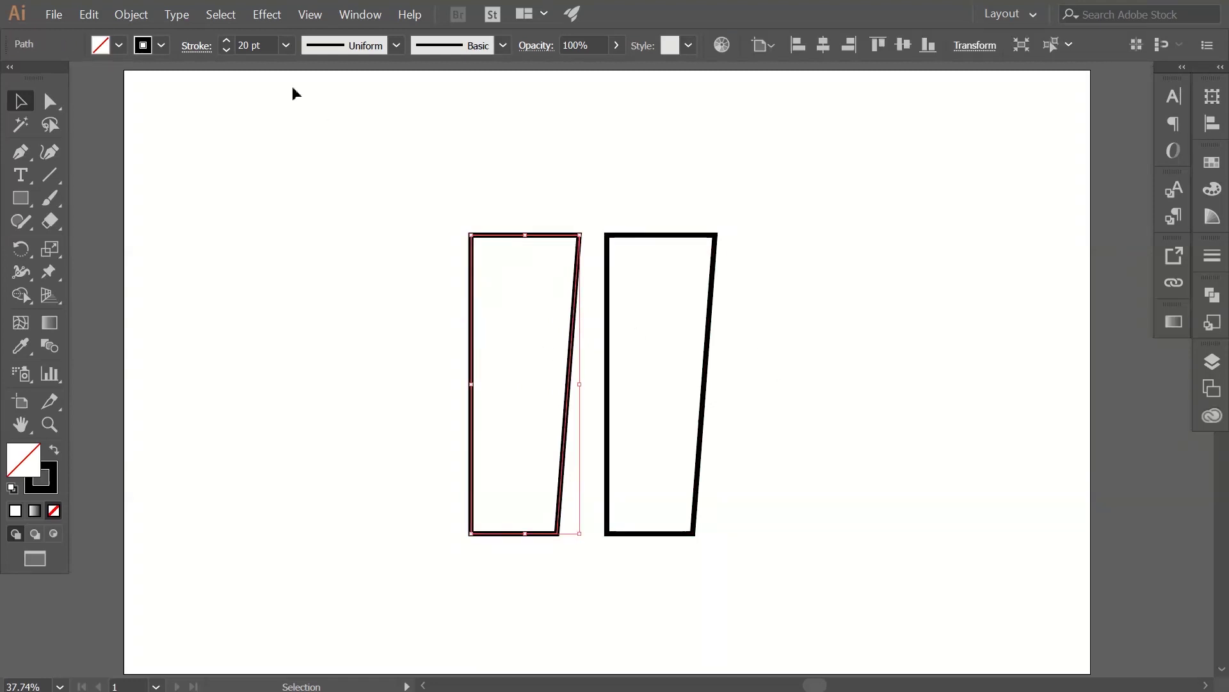
left_click(133, 15)
mouse_move(256, 33)
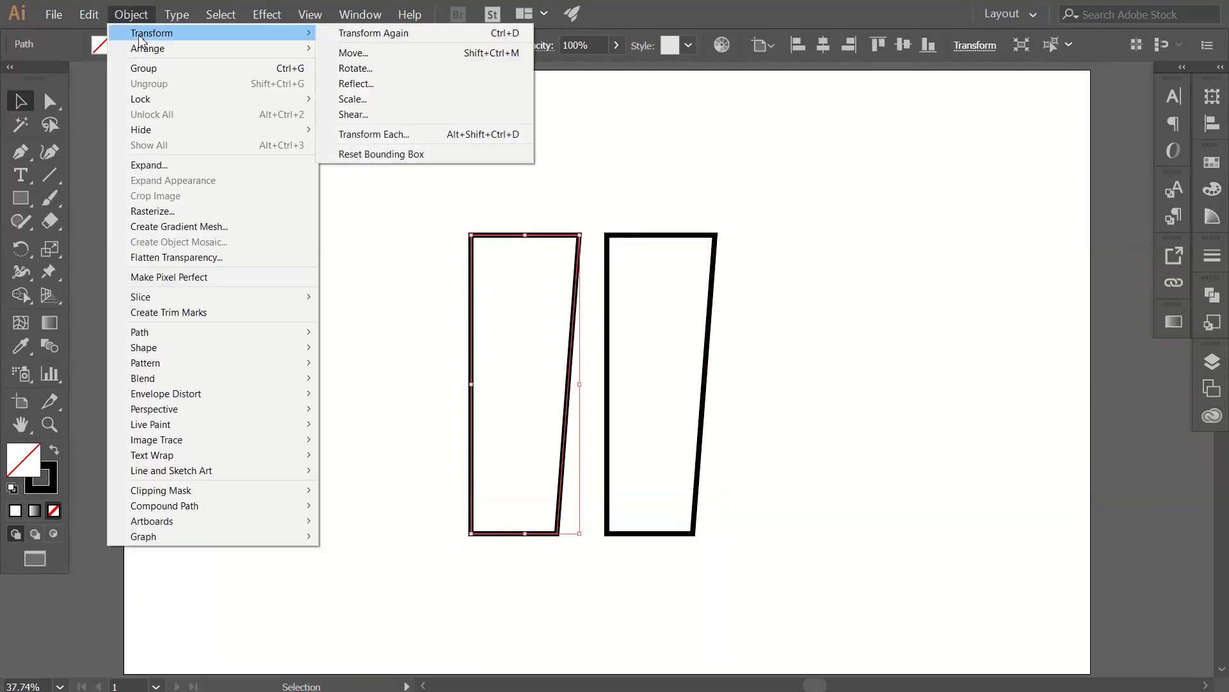
left_click(395, 84)
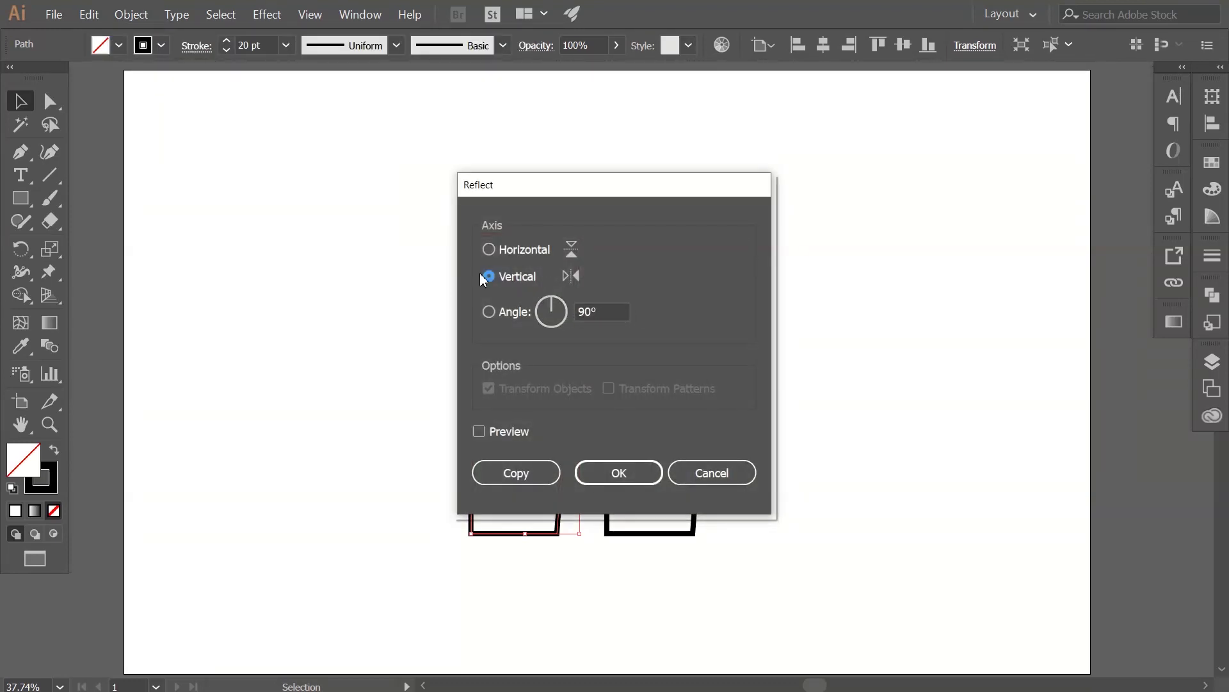
left_click(621, 472)
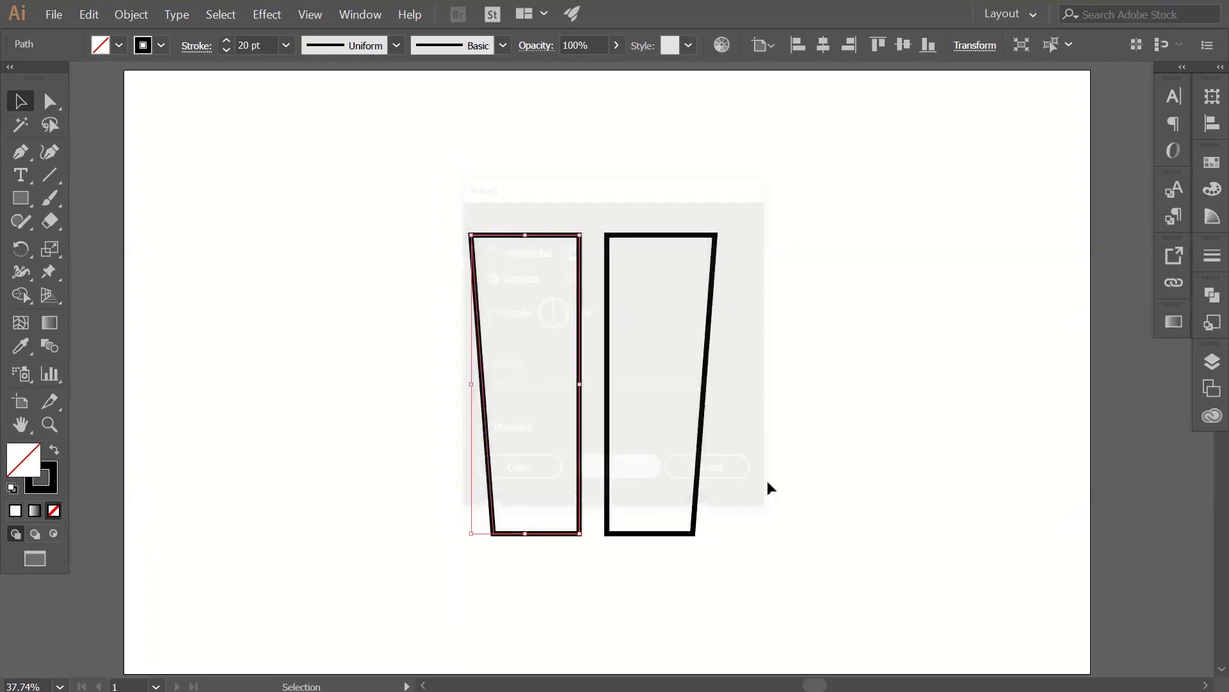
left_click(853, 443)
Move the reflected half flush against the right half and unite both into one tapered cup body.
left_click_drag(582, 406, 609, 408)
left_click(673, 452)
left_click_drag(517, 386, 785, 441)
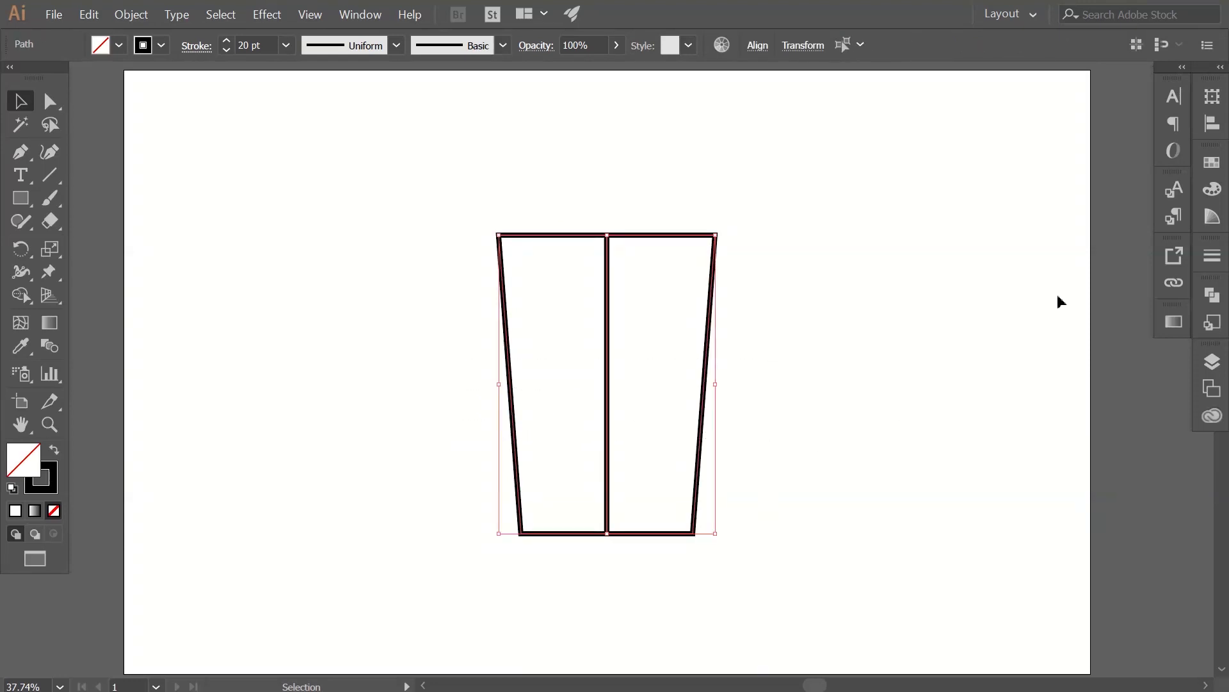
left_click(1212, 294)
left_click(988, 334)
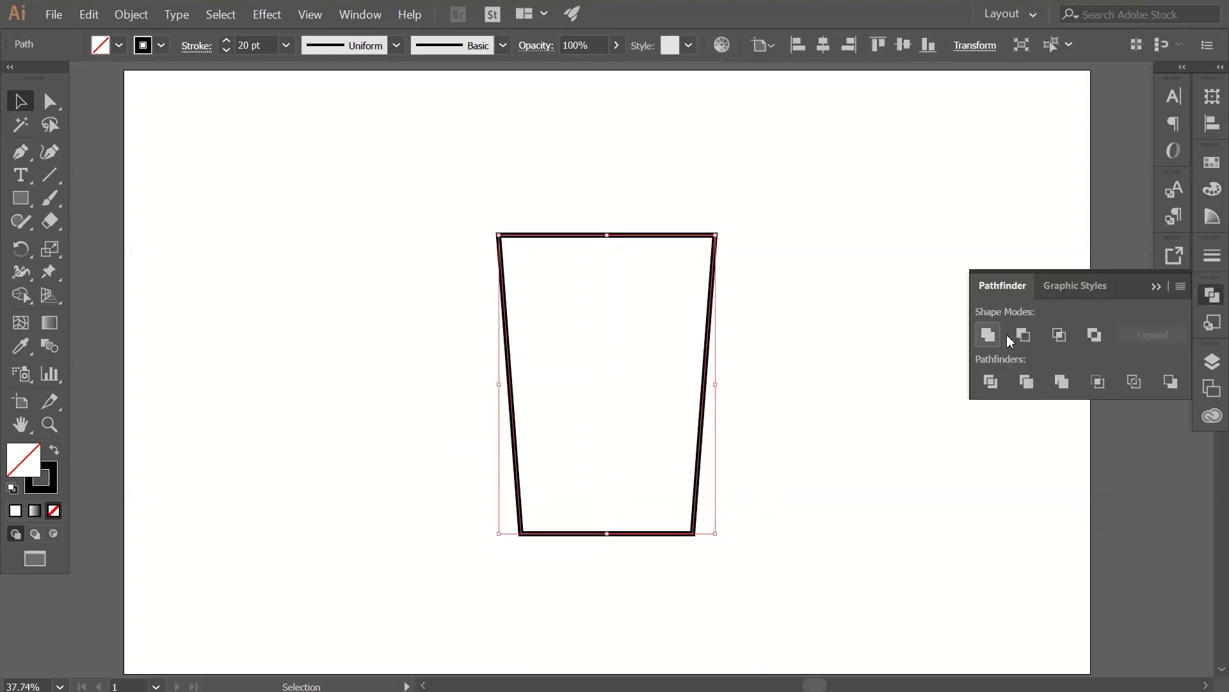
left_click(1212, 295)
left_click(883, 318)
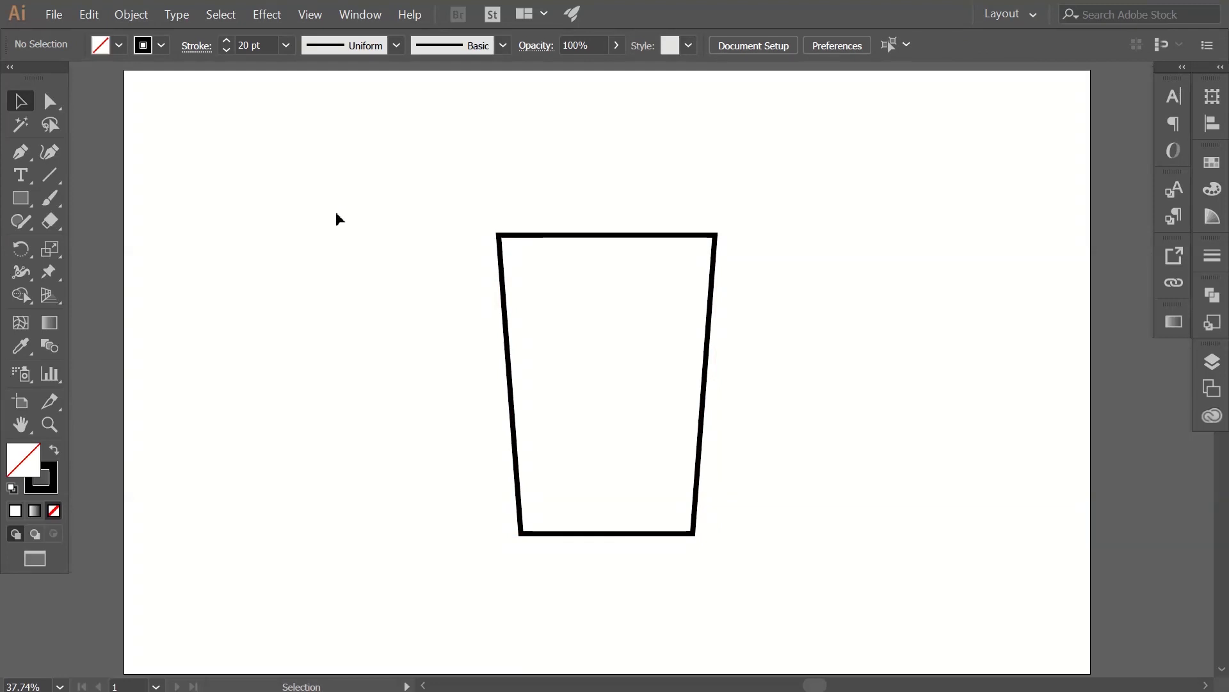
Draw a thin horizontal rectangle, slightly wider than the cup, along its top edge as the lid rim.
left_click(21, 198)
left_click_drag(479, 209, 738, 236)
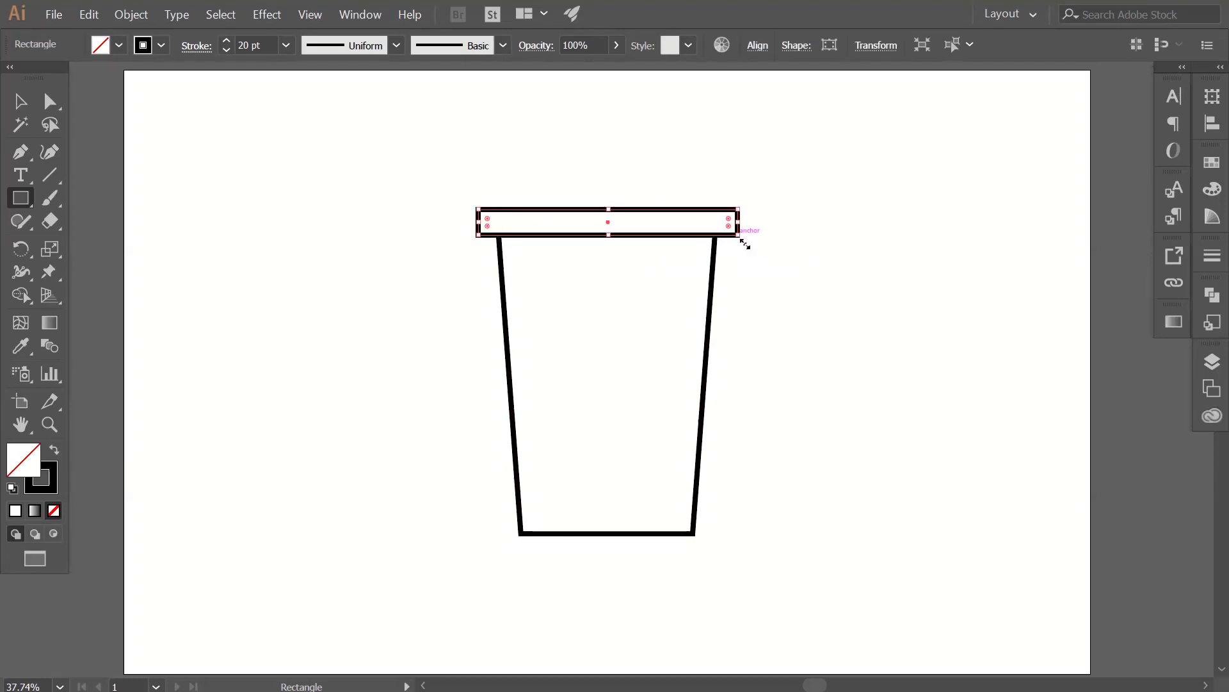
left_click(28, 105)
left_click(371, 224)
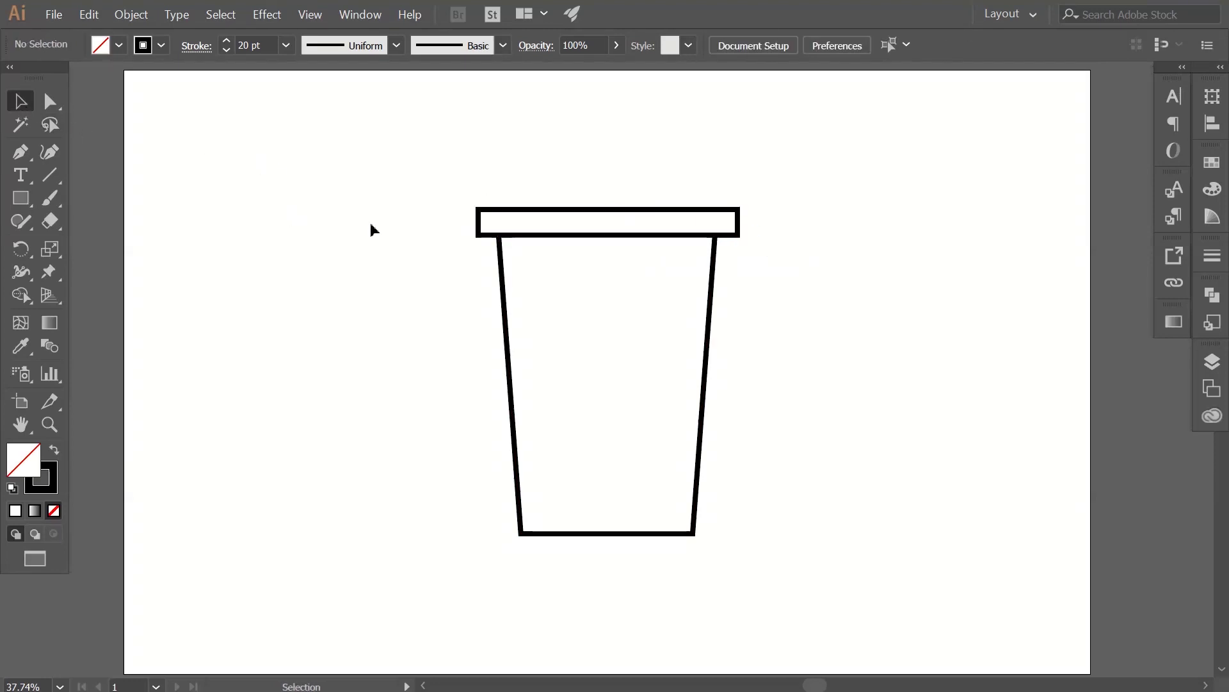
Align the lid rim and the cup body to each other by their horizontal centers.
left_click_drag(395, 182, 705, 578)
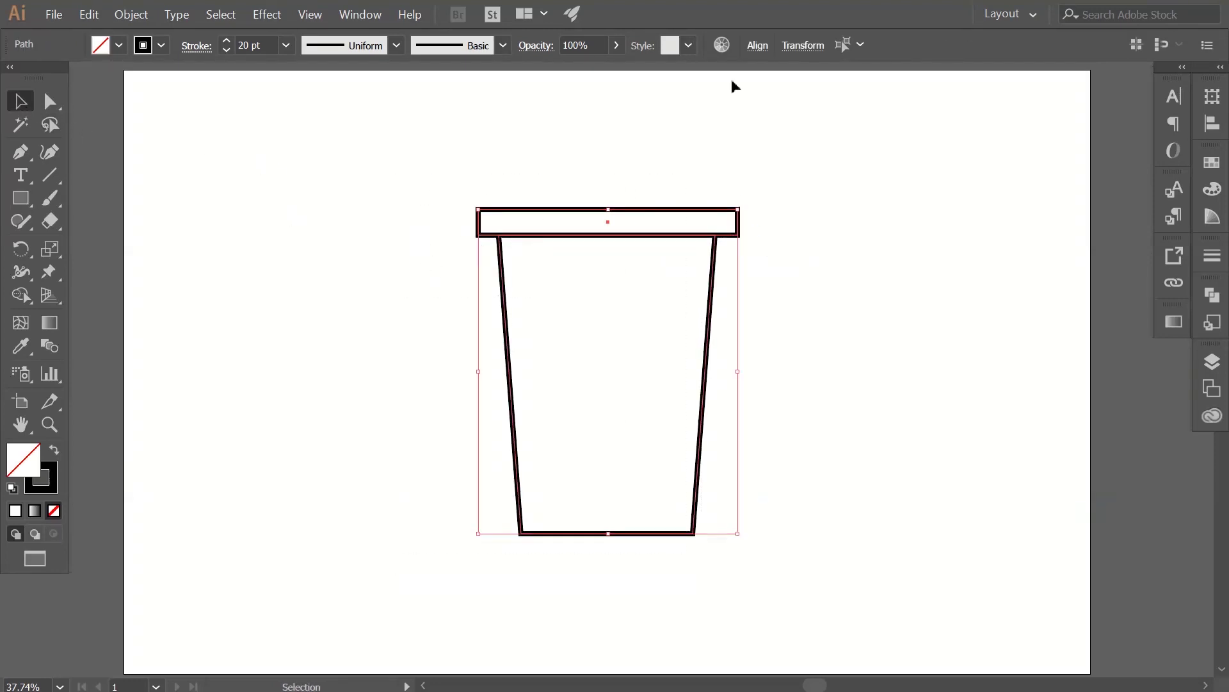
left_click(757, 45)
left_click(599, 96)
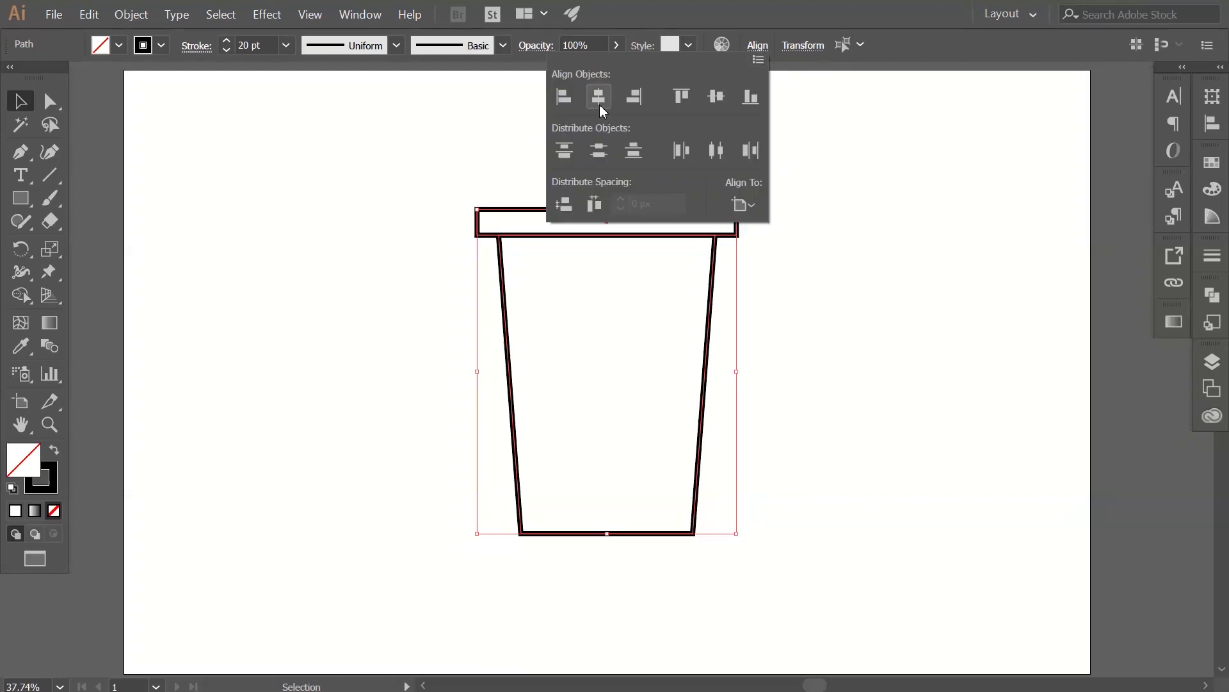
left_click(859, 236)
left_click(797, 301)
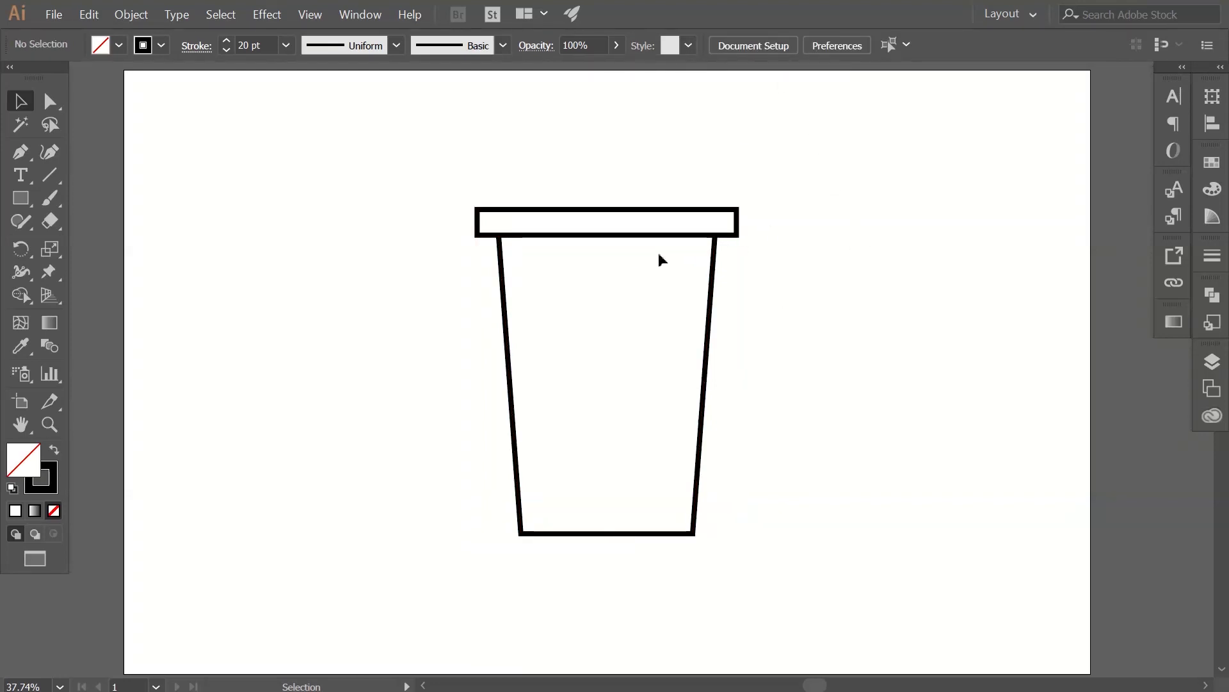
Draw a circle from the center of the lid rim with the Ellipse tool, slightly narrower than the cup's top.
left_click(33, 197)
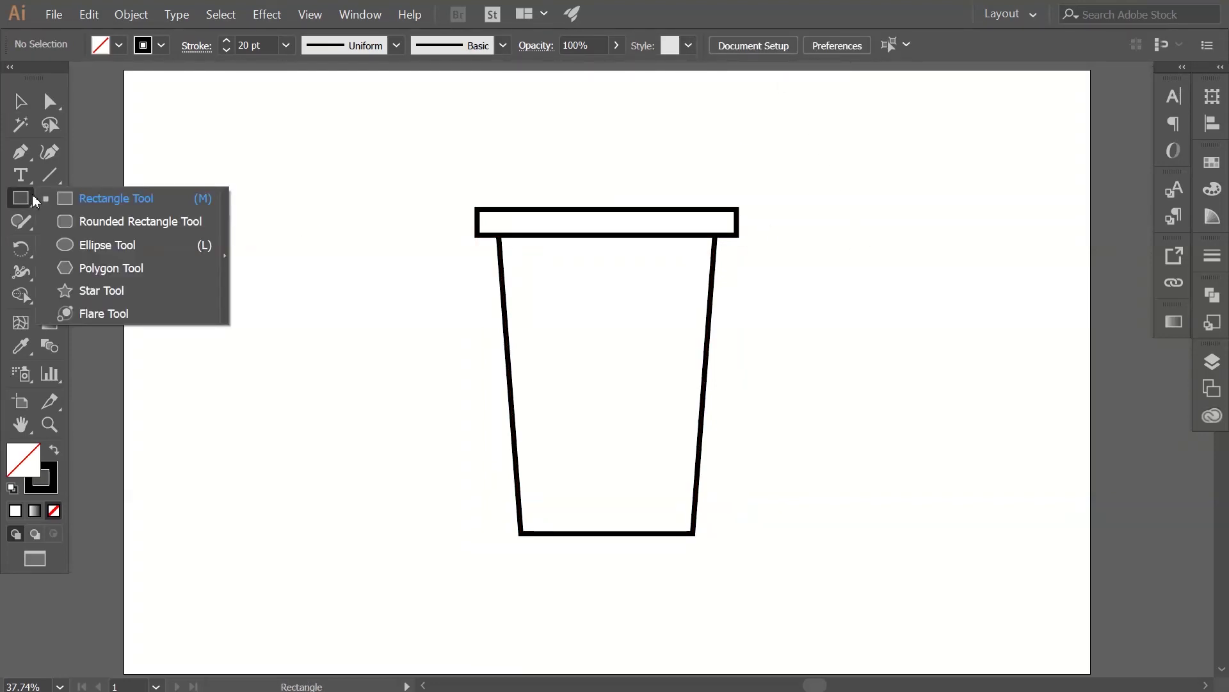
left_click(100, 245)
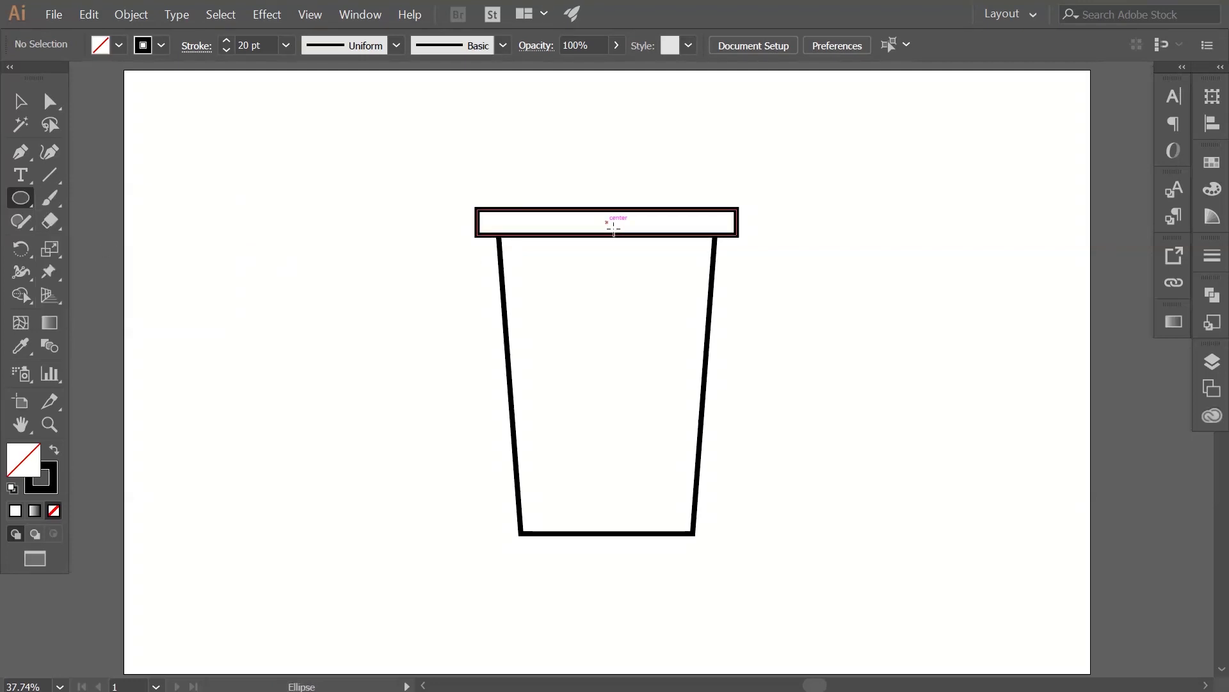
left_click_drag(614, 228, 520, 170)
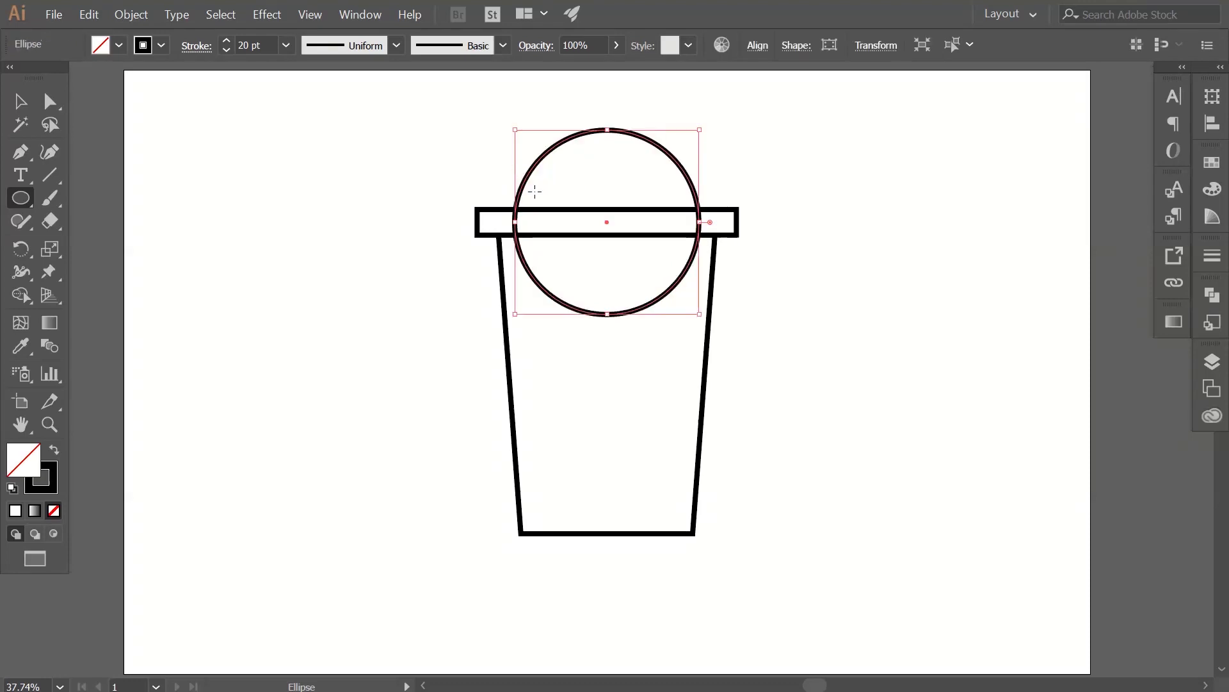
left_click(20, 100)
left_click(360, 248)
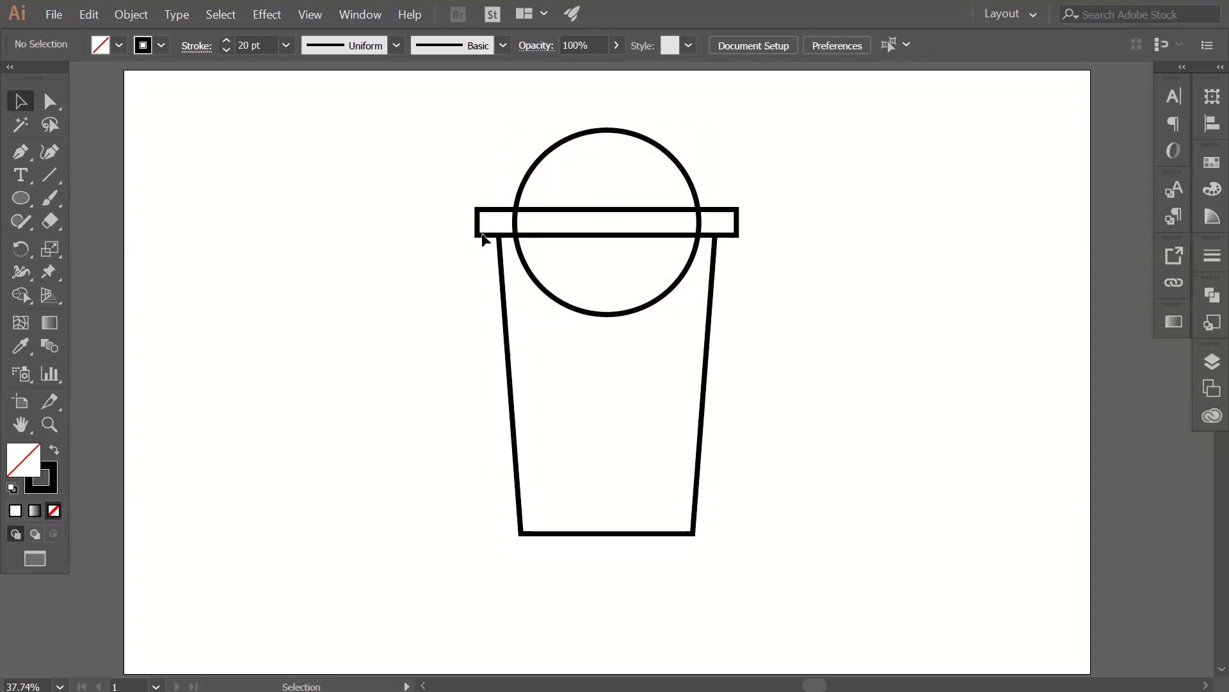
Squash the circle vertically about its center into a wide, flatter ellipse.
left_click(633, 136)
left_click_drag(613, 132, 613, 156)
left_click(830, 190)
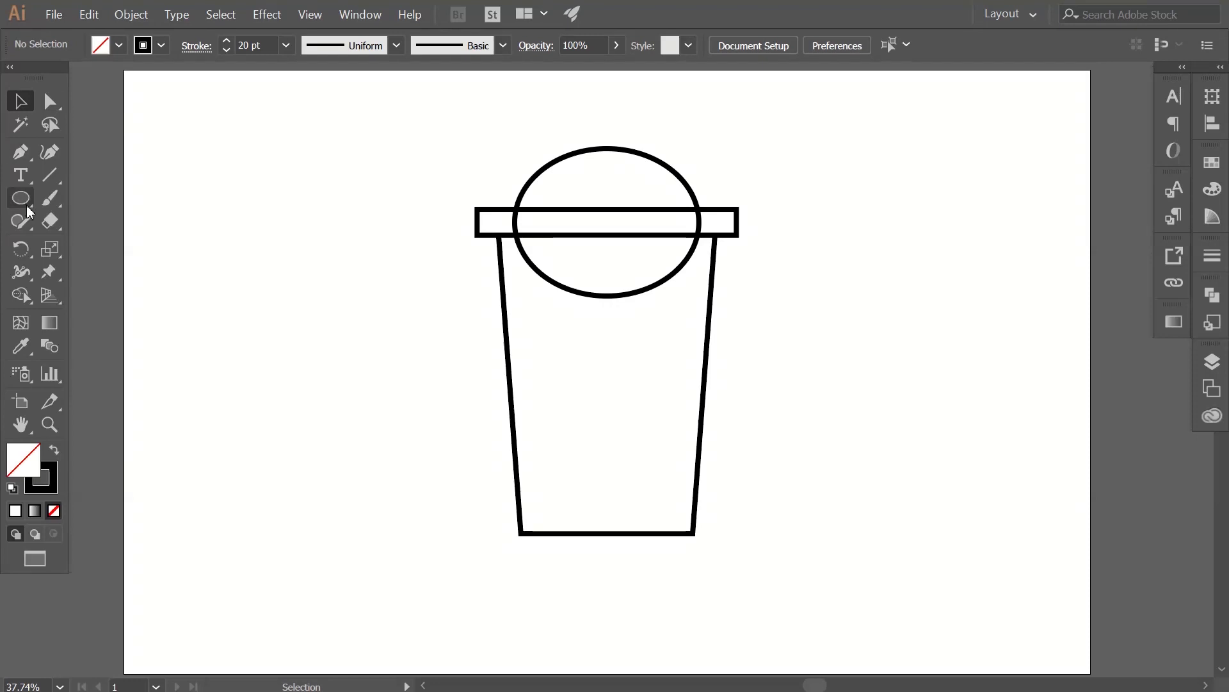
Merge the ellipse's overlaps into the lid rim and the cup body with the Shape Builder tool, leaving a dome on top.
left_click(25, 294)
mouse_move(405, 152)
left_mouse_down()
mouse_move(585, 332)
mouse_move(751, 562)
left_mouse_up()
left_click_drag(490, 223, 709, 230)
mouse_move(604, 277)
left_mouse_down()
mouse_move(589, 318)
mouse_move(557, 305)
left_mouse_up()
left_click(19, 102)
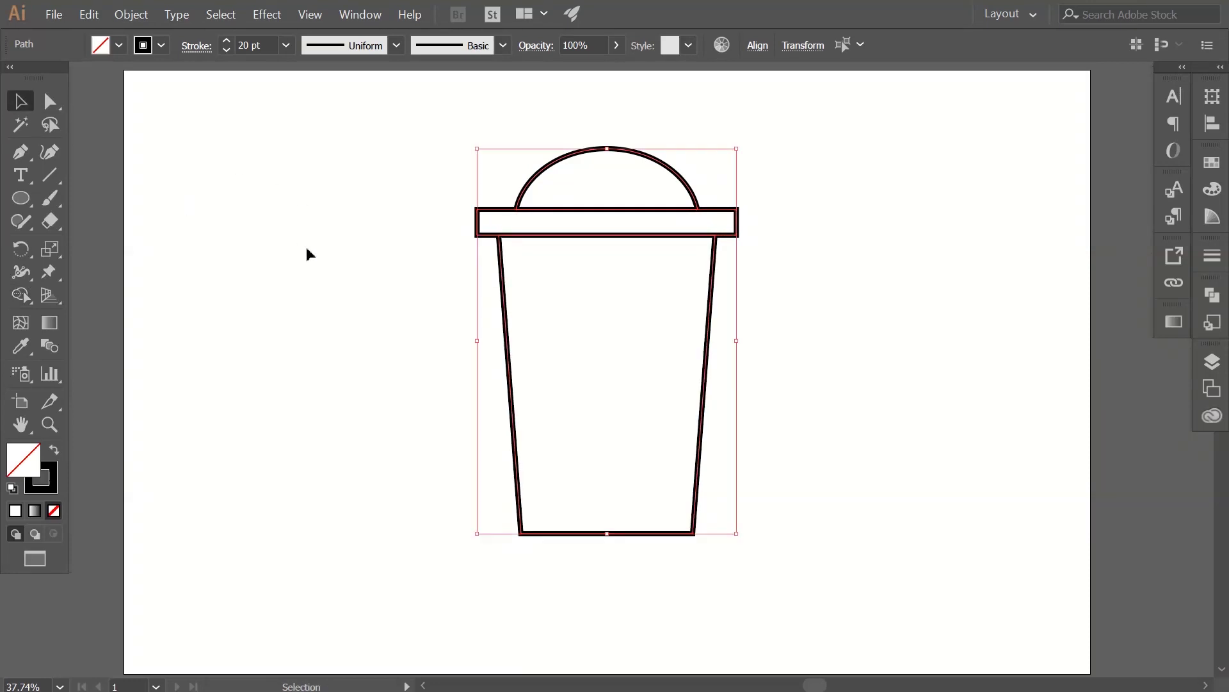
left_click(366, 281)
Pull the cup body and lid rim apart to check that they are separate shapes, and undo both moves.
left_click_drag(708, 362, 748, 433)
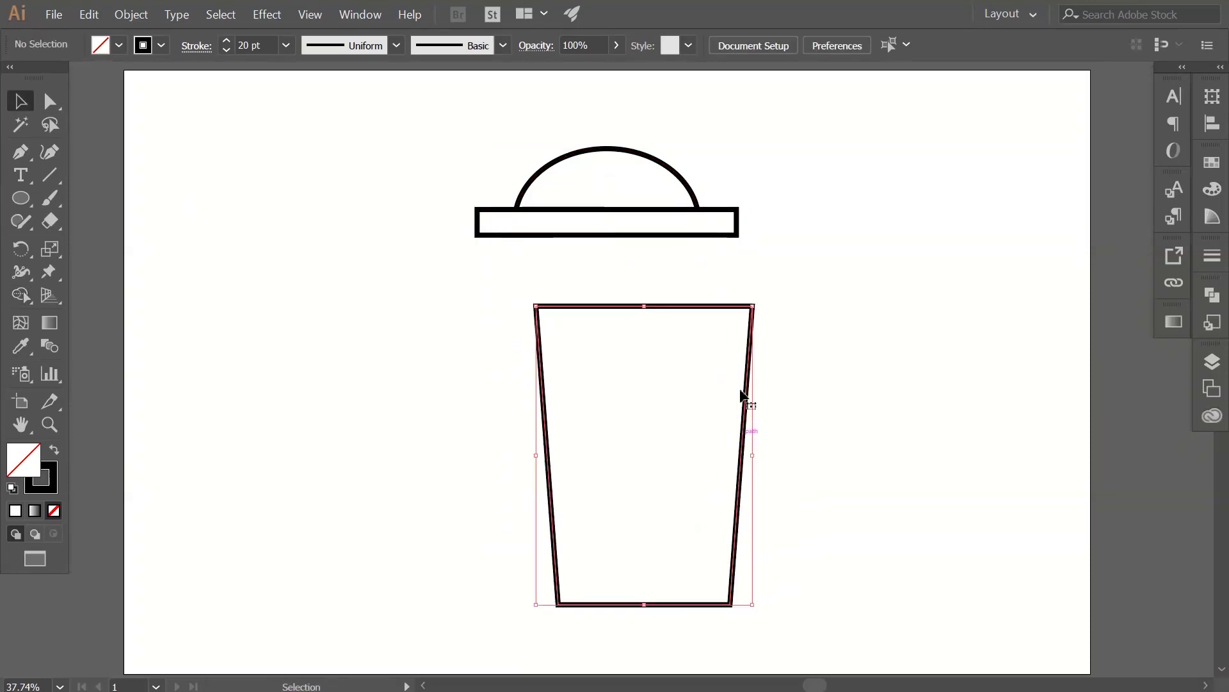
left_click_drag(682, 239, 683, 257)
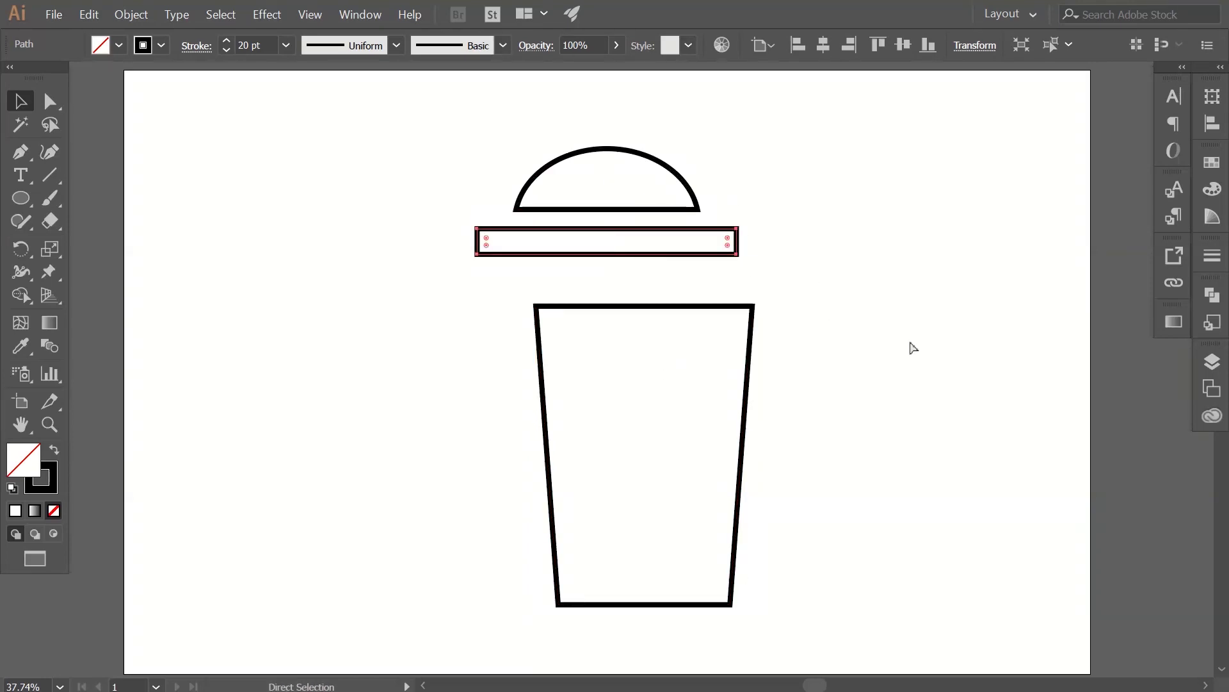
key("ctrl+z")
key("ctrl+z")
left_click(753, 352)
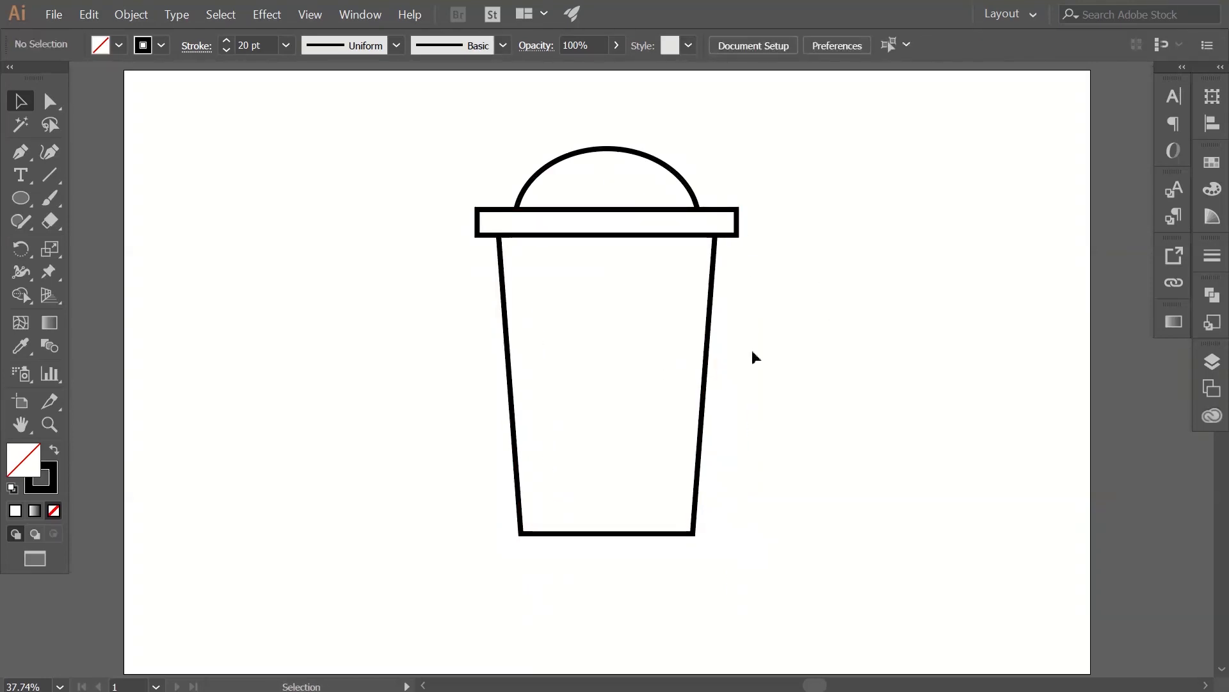
Duplicate the cup body in place and scale the copy about its center to about 780 by 1076 px as an inner outline.
left_click(707, 329)
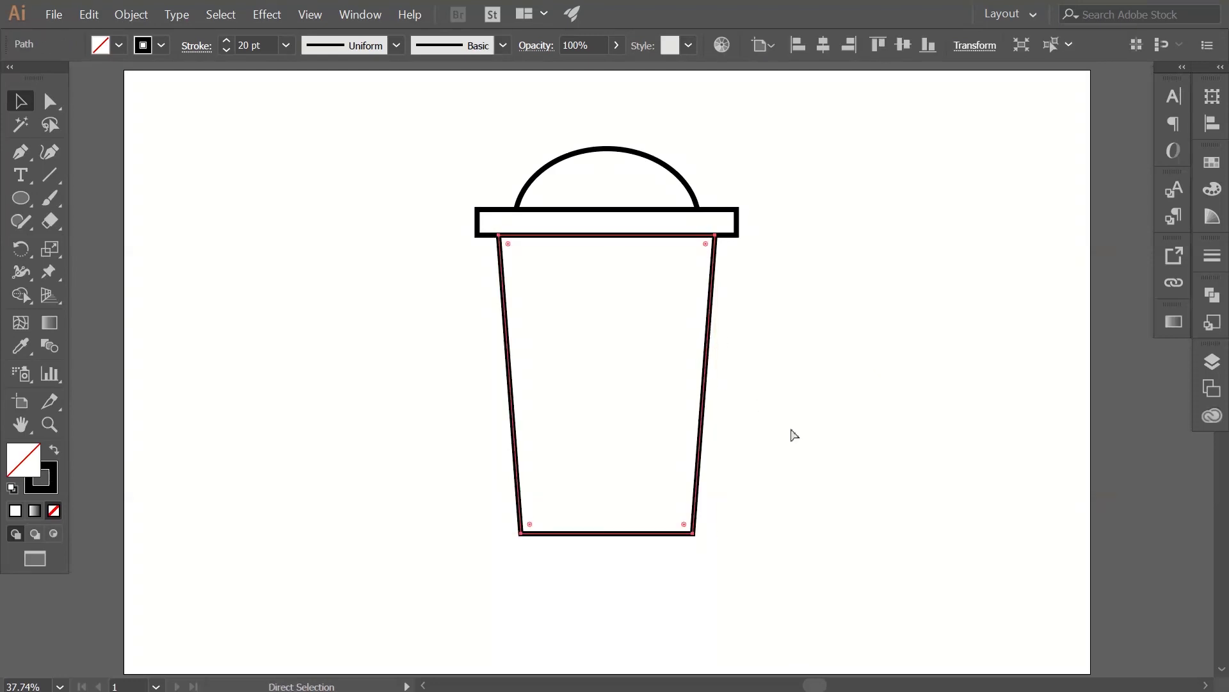
left_click(777, 352)
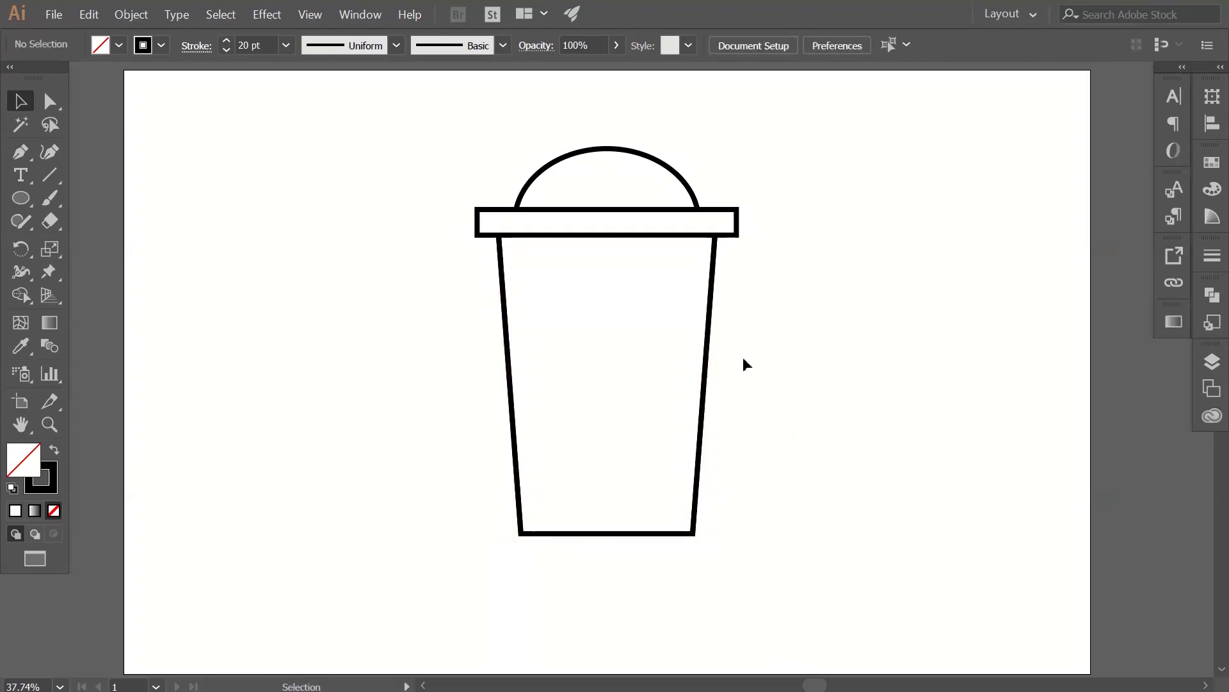
left_click(711, 354)
left_click_drag(723, 245, 712, 259)
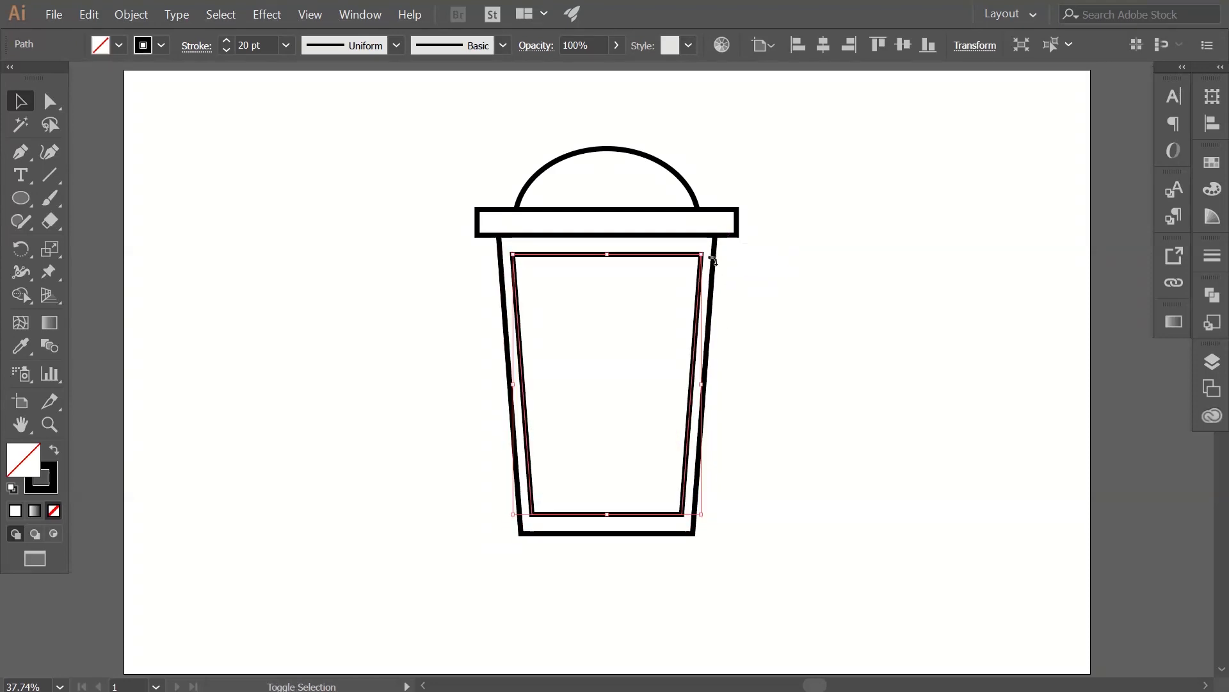
left_click(777, 292)
Move the inner outline's bottom edge slightly down, closer to the base of the cup.
left_click(51, 102)
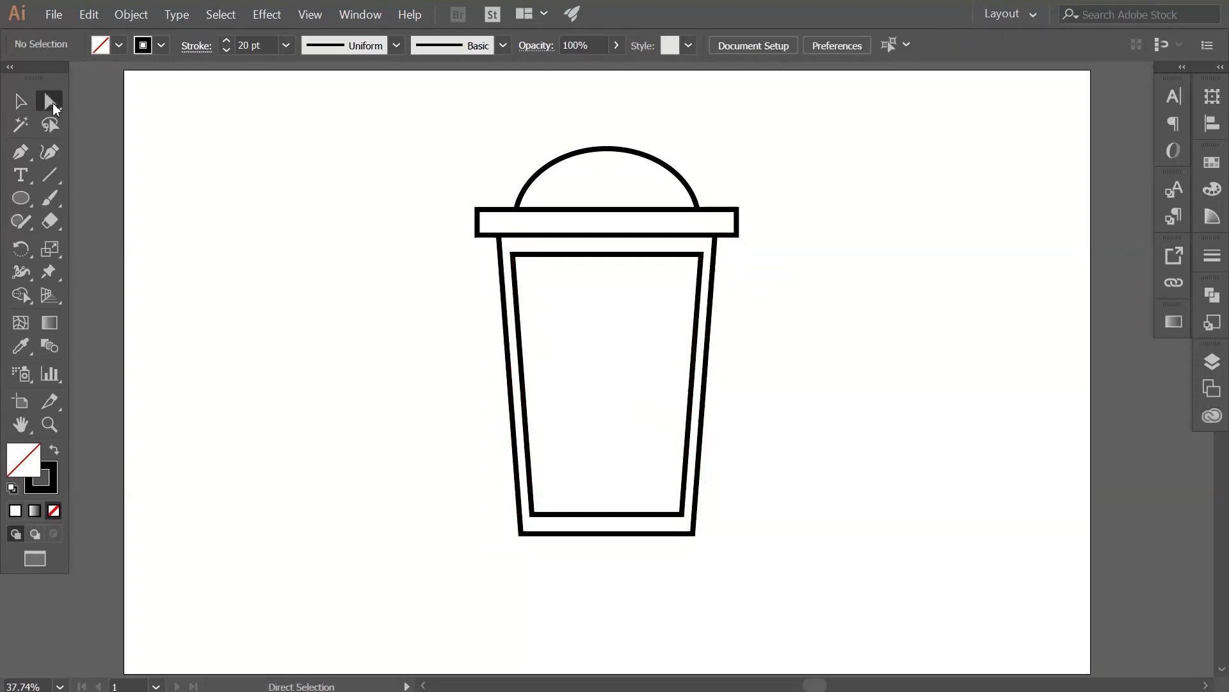
left_click(611, 516)
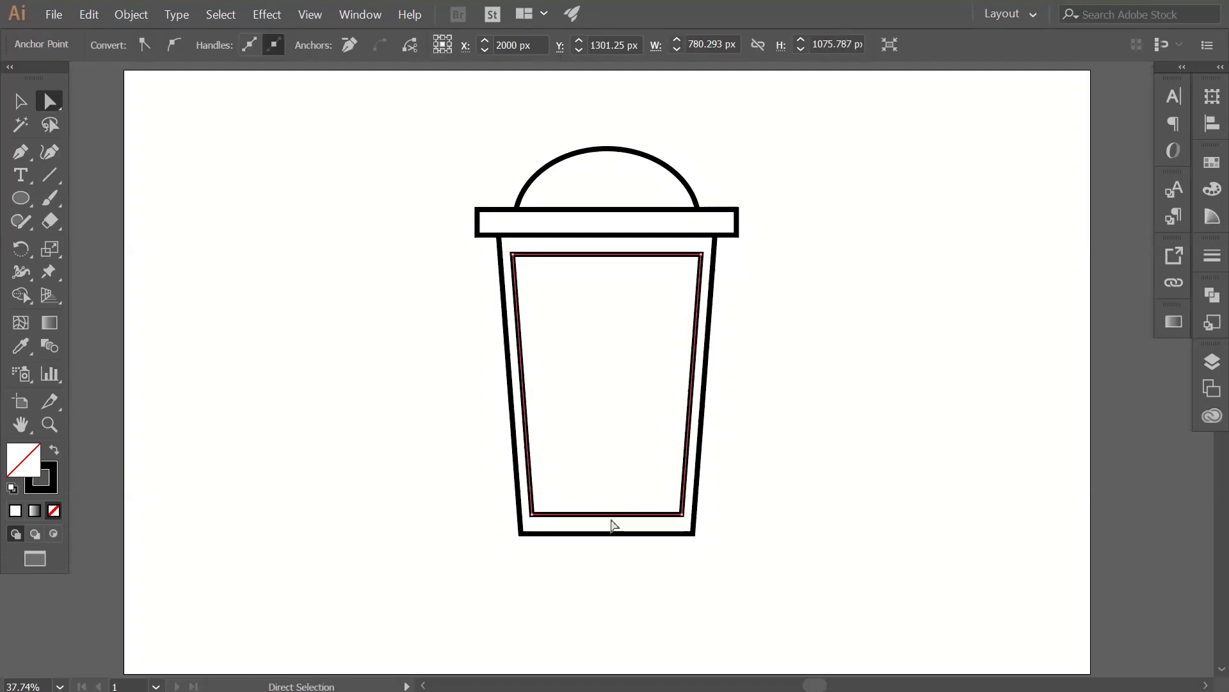
left_click_drag(611, 518, 621, 522)
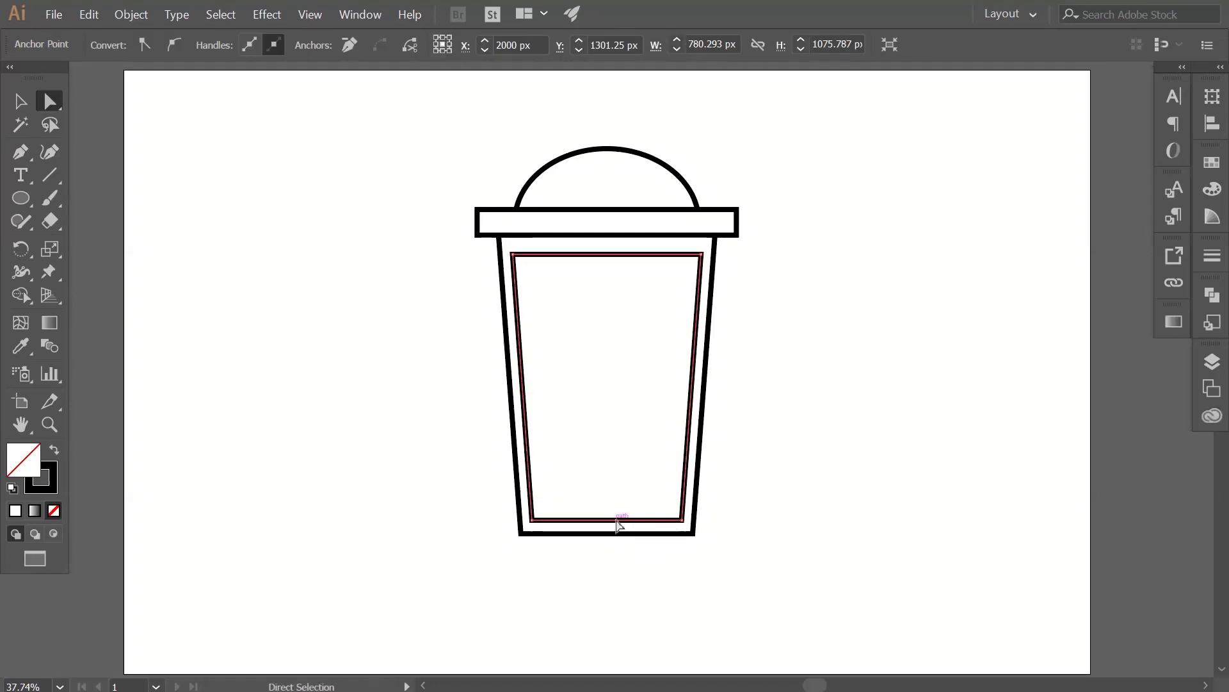
left_click(781, 461)
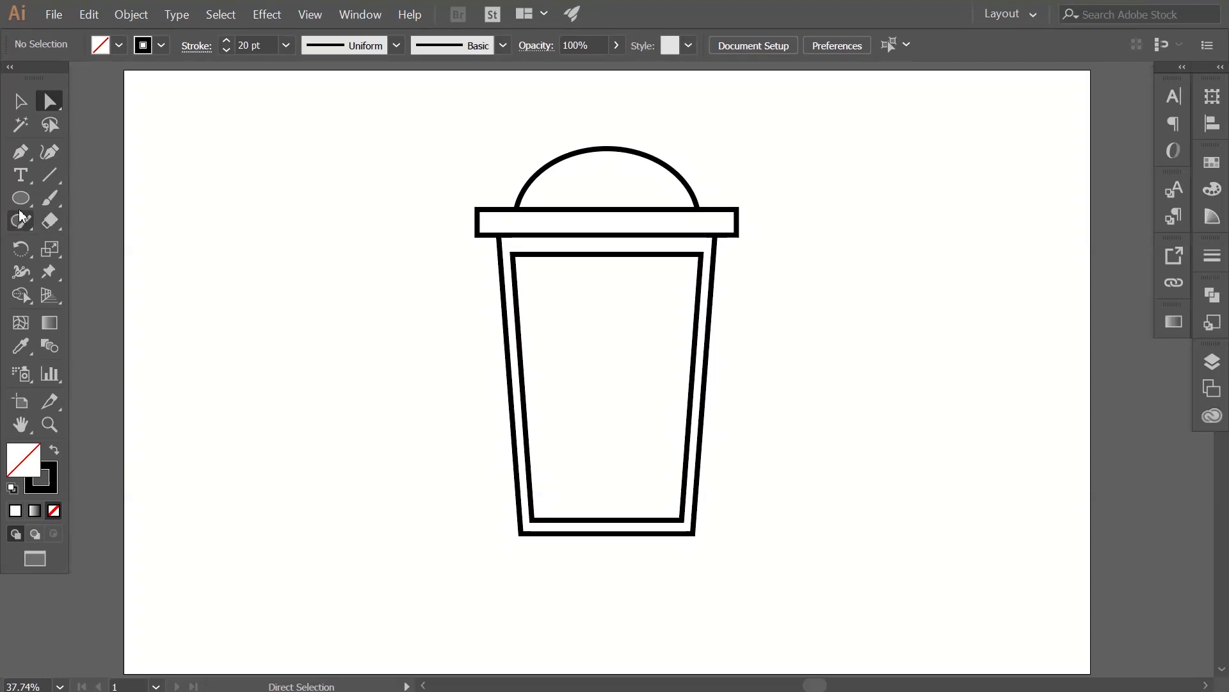
Draw a closed Pen path around the lid and upper cup, with a wavy lower edge crossing the middle of the cup.
left_click(21, 152)
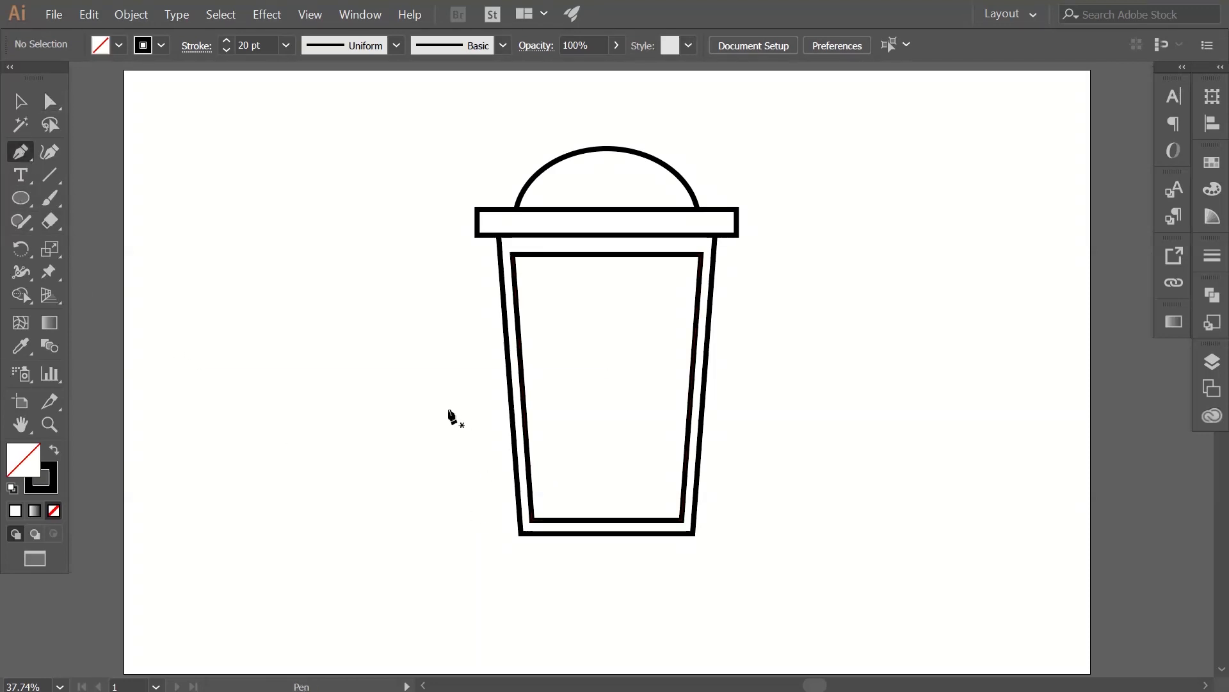
left_click(448, 403)
left_click_drag(549, 367, 615, 366)
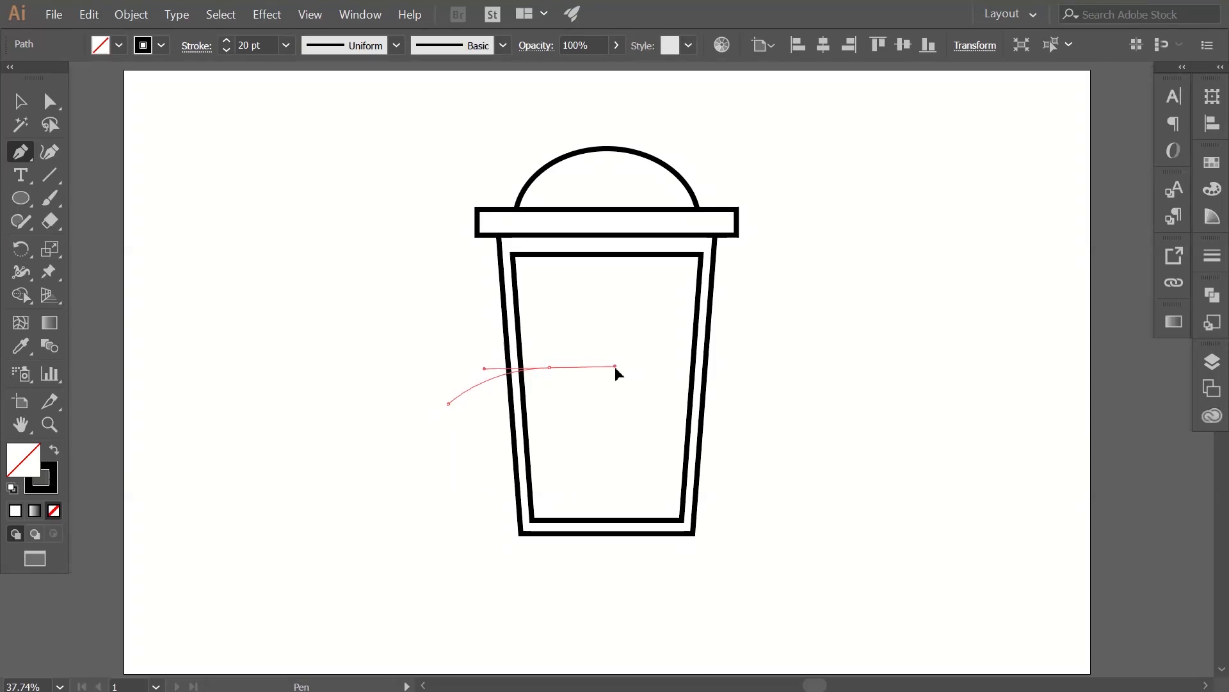
left_click(633, 338, "ctrl")
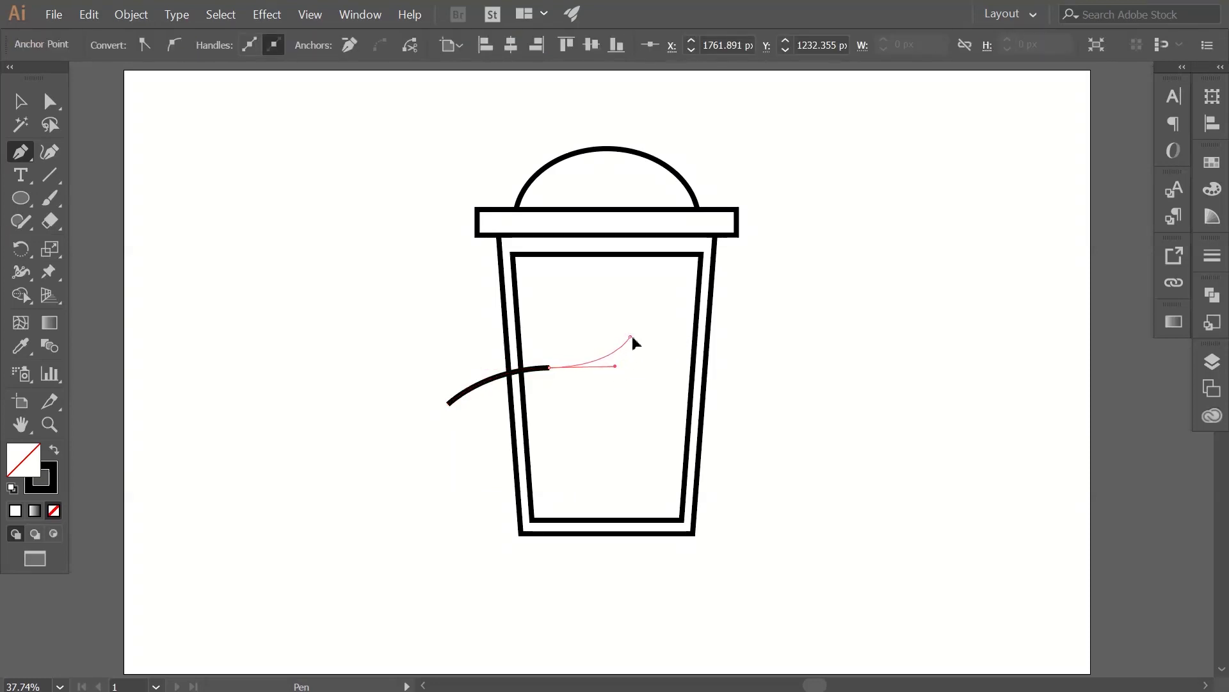
left_click_drag(636, 335, 670, 333)
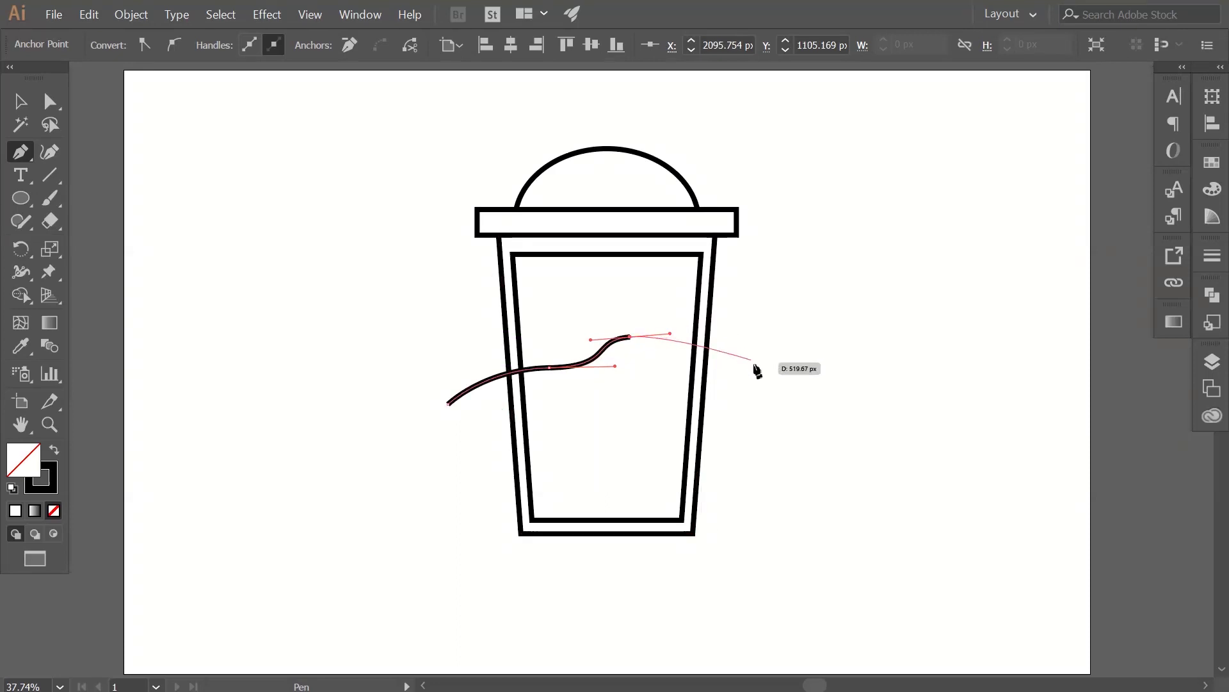
left_click_drag(754, 367, 775, 388)
left_click(793, 127)
left_click(382, 139)
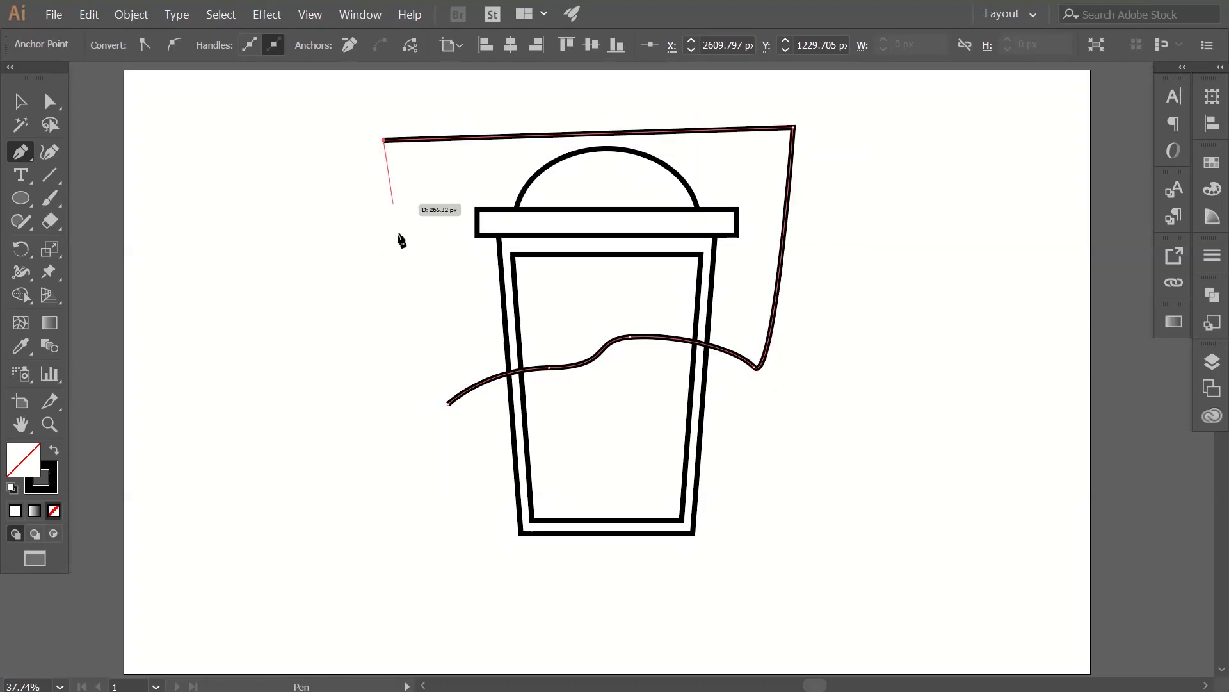
left_click(447, 404)
key("v")
left_click(208, 340)
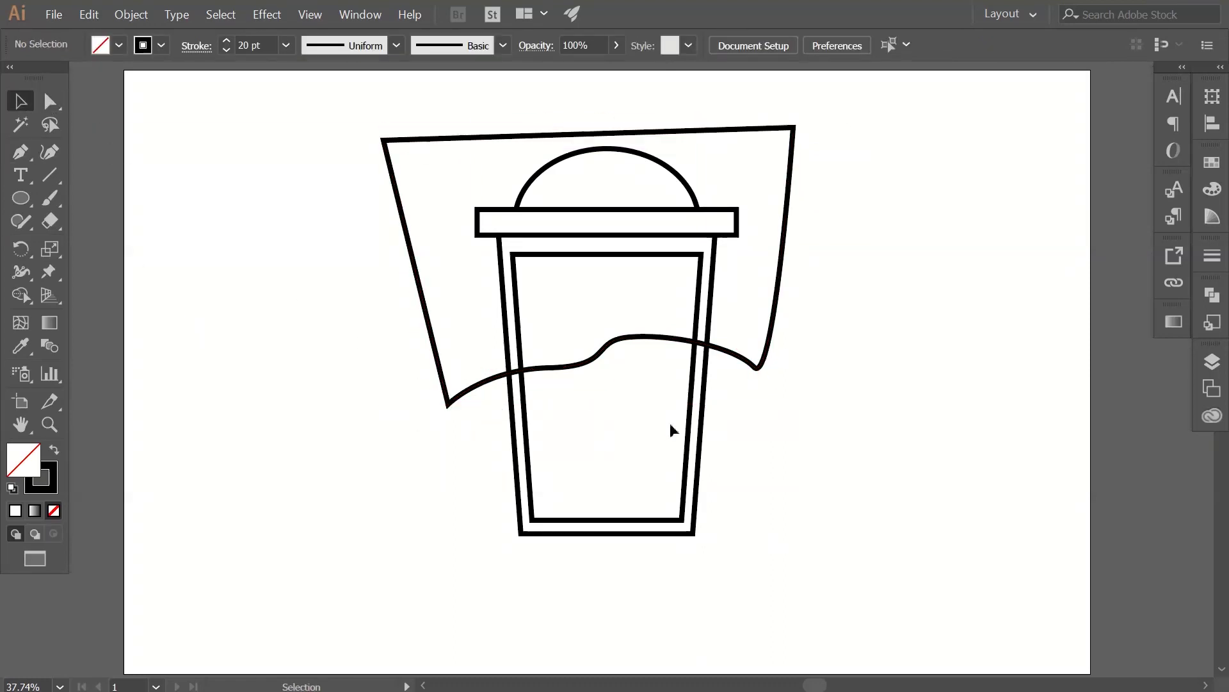
Subtract the wavy path from the inner outline with Minus Front, leaving a liquid shape with a wavy surface.
left_click(694, 397)
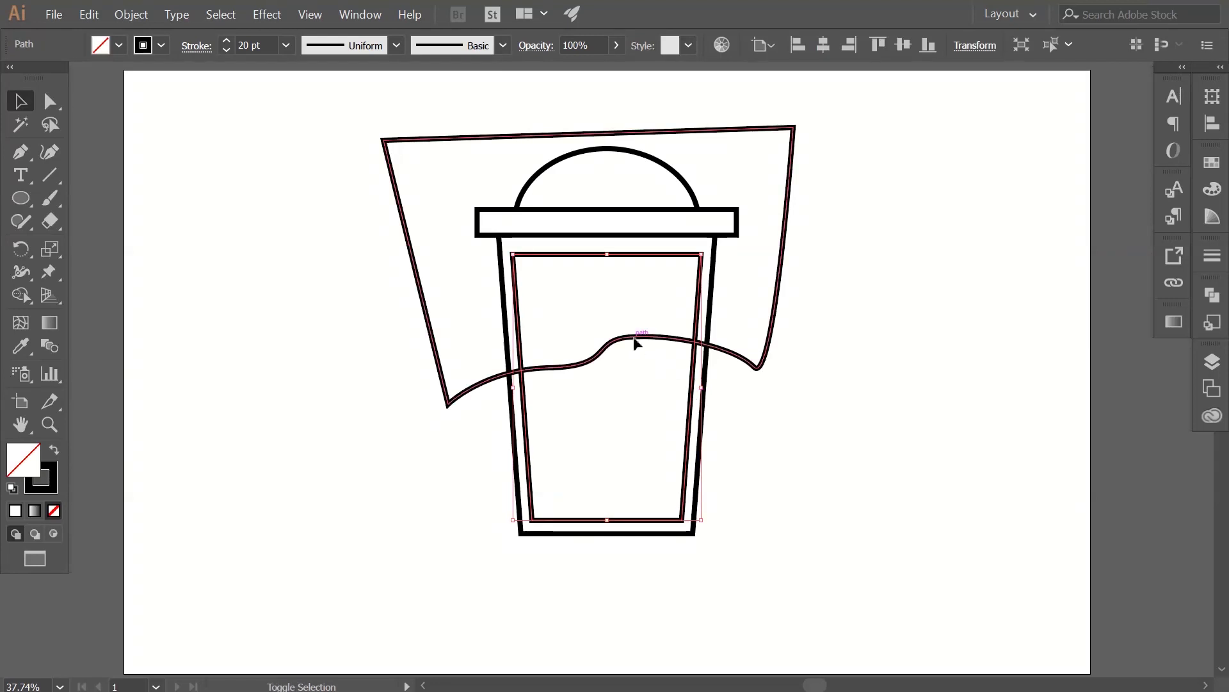
left_click(633, 337, "shift")
left_click(1212, 295)
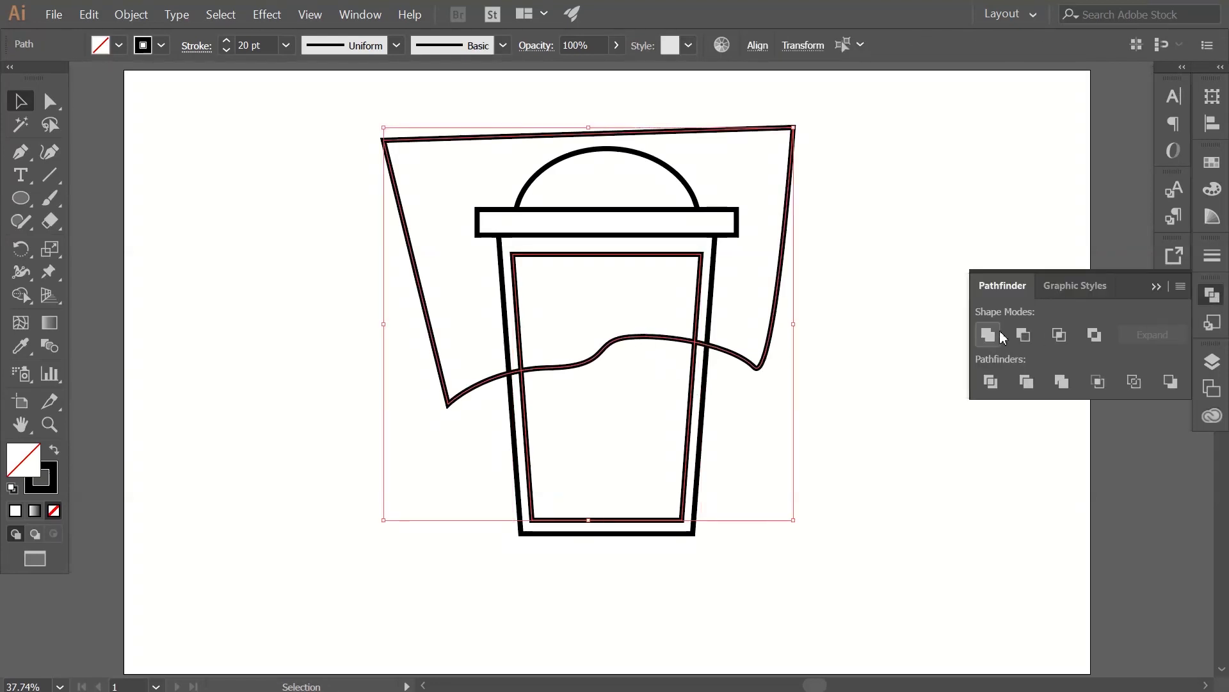
left_click(1023, 334)
left_click(1212, 295)
left_click(939, 320)
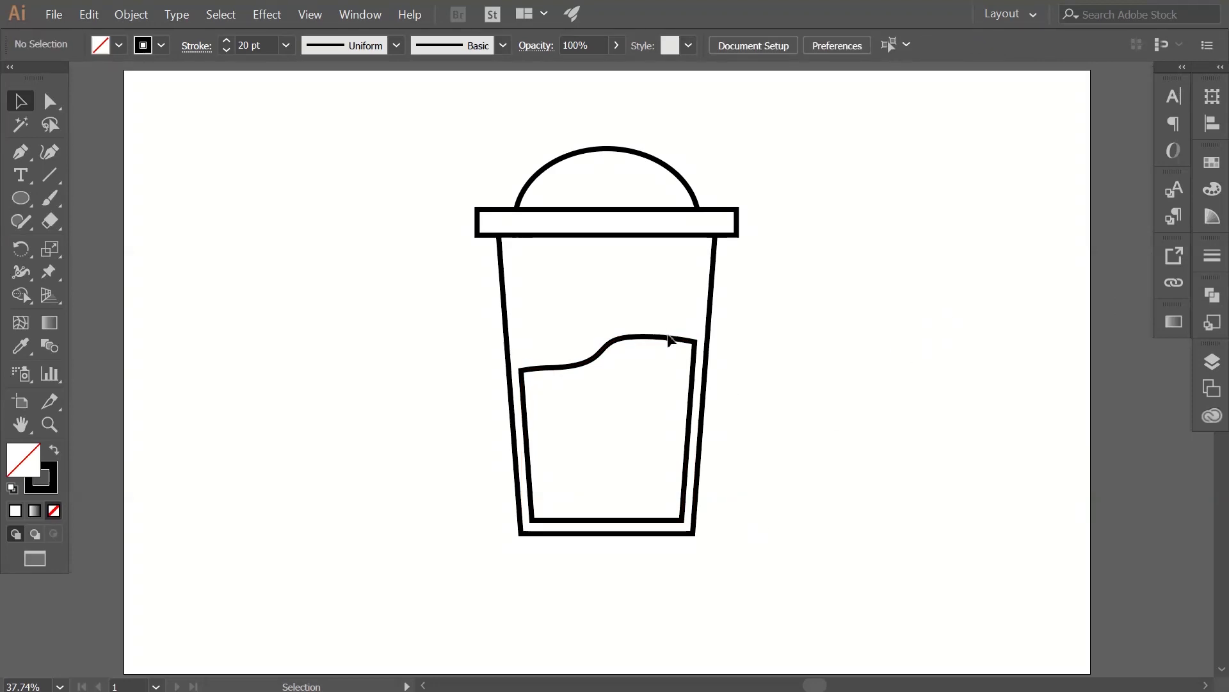
Slightly round all four corners of the lid rim.
left_click(694, 530)
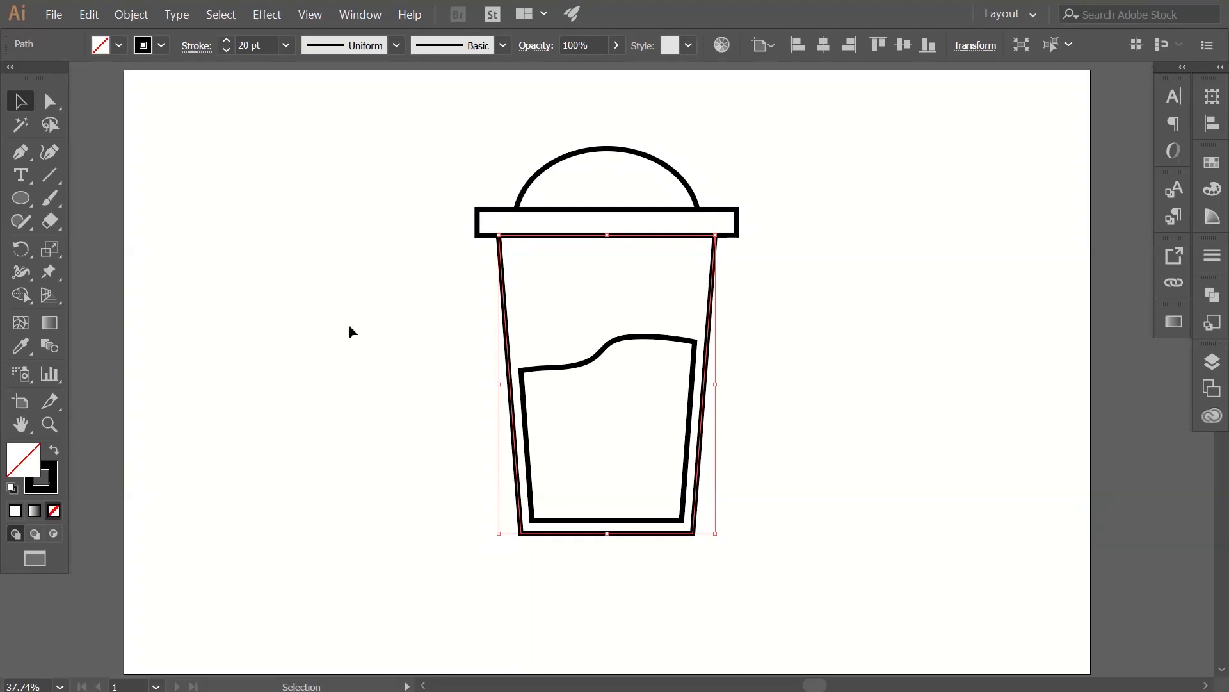
left_click(445, 296)
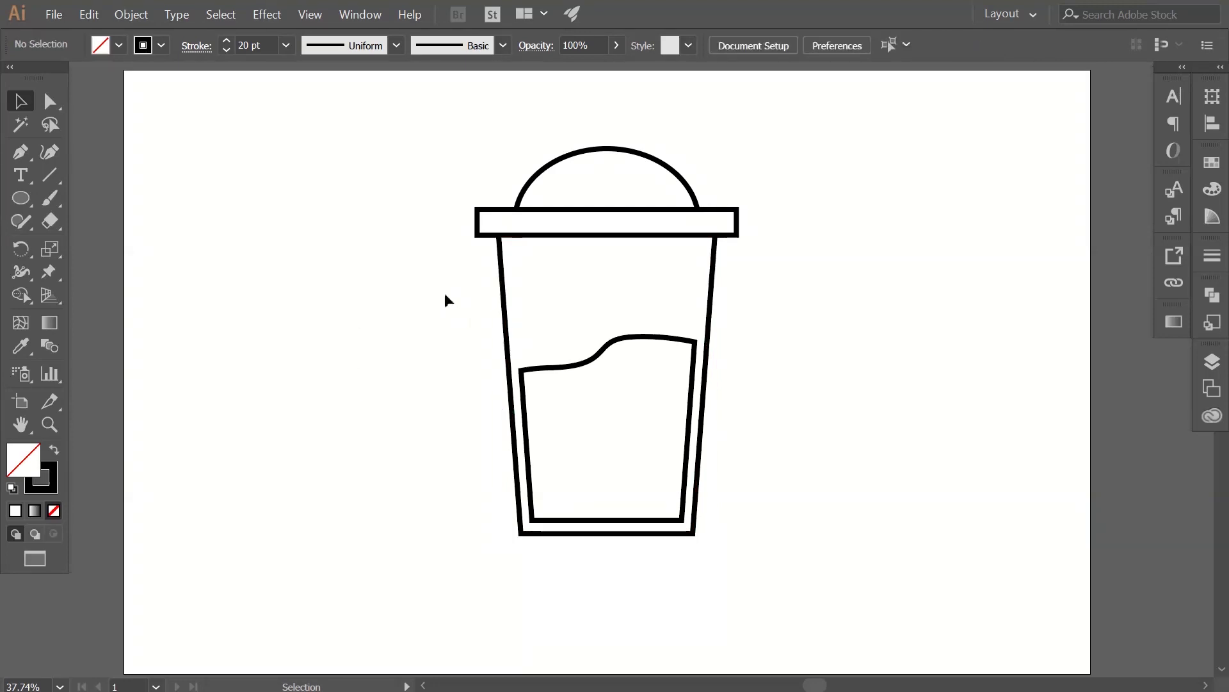
left_click(482, 215)
left_click(47, 103)
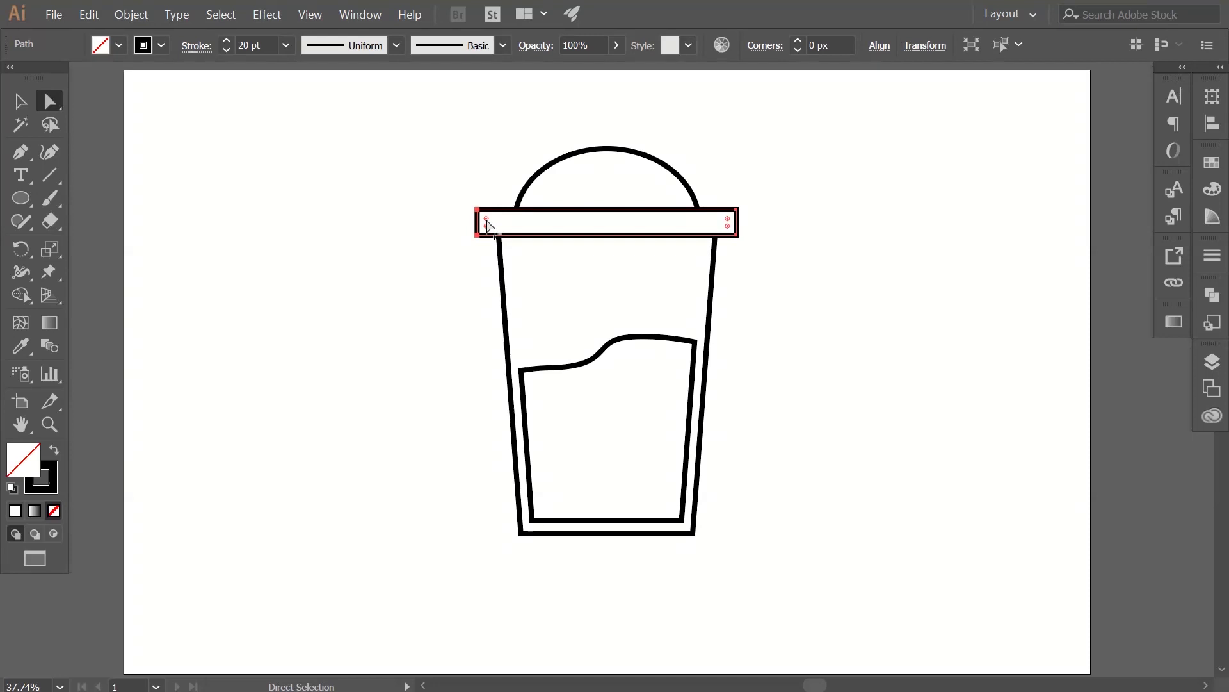
left_click_drag(487, 224, 482, 221)
left_click(401, 261)
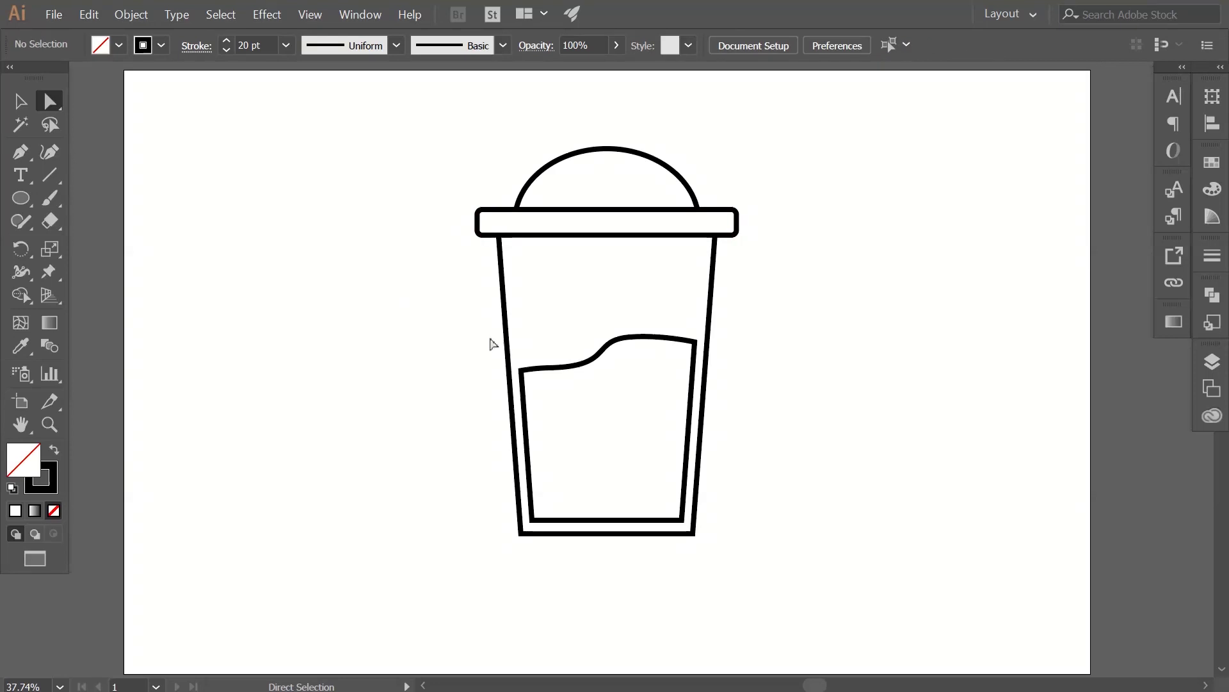
Slightly round the two bottom corners of the cup body.
left_click(506, 325)
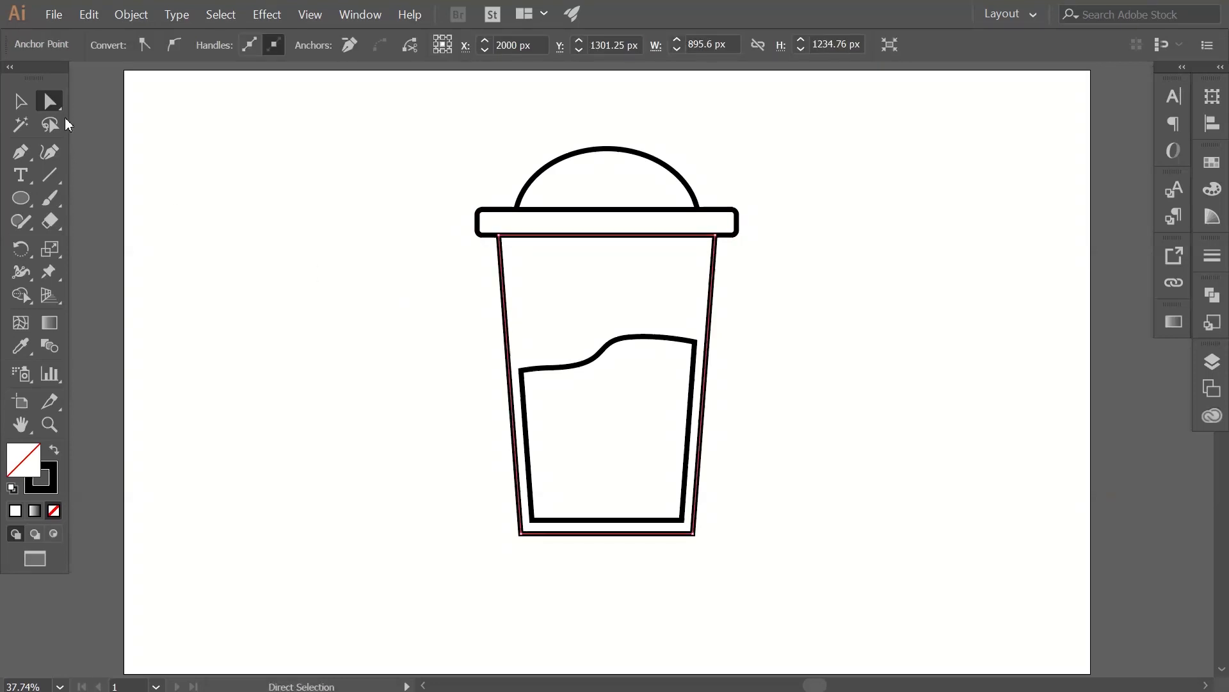
left_click_drag(506, 533, 726, 576)
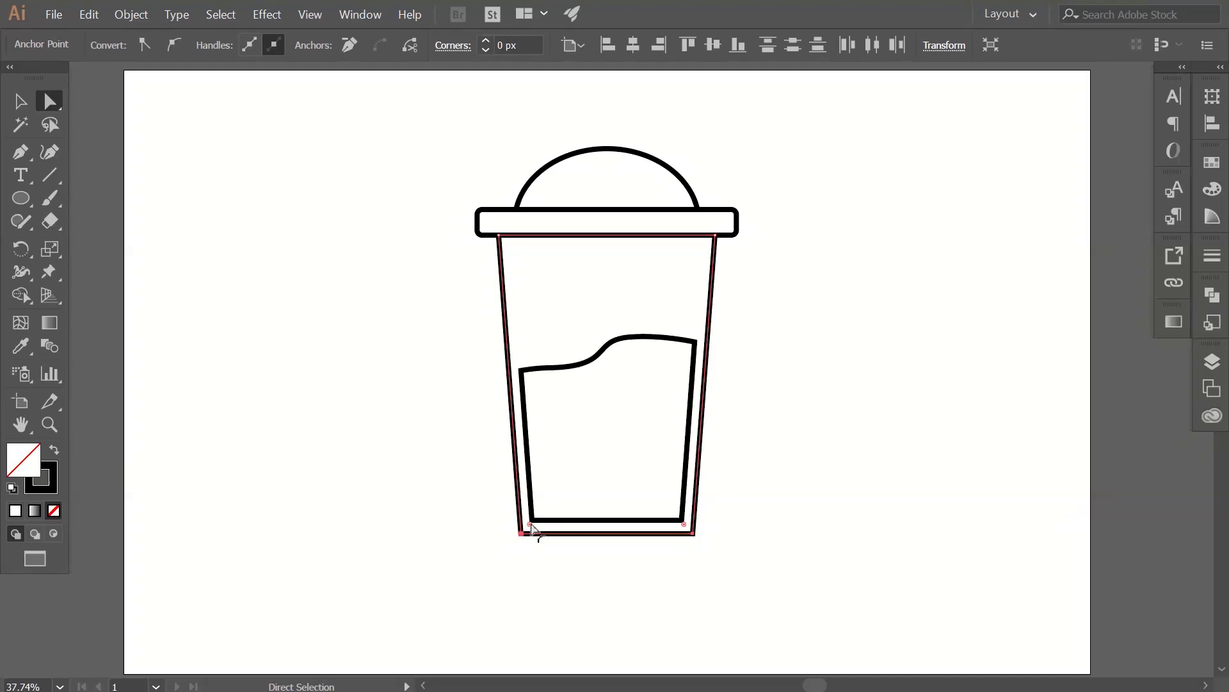
left_click_drag(532, 526, 528, 531)
left_click(743, 530)
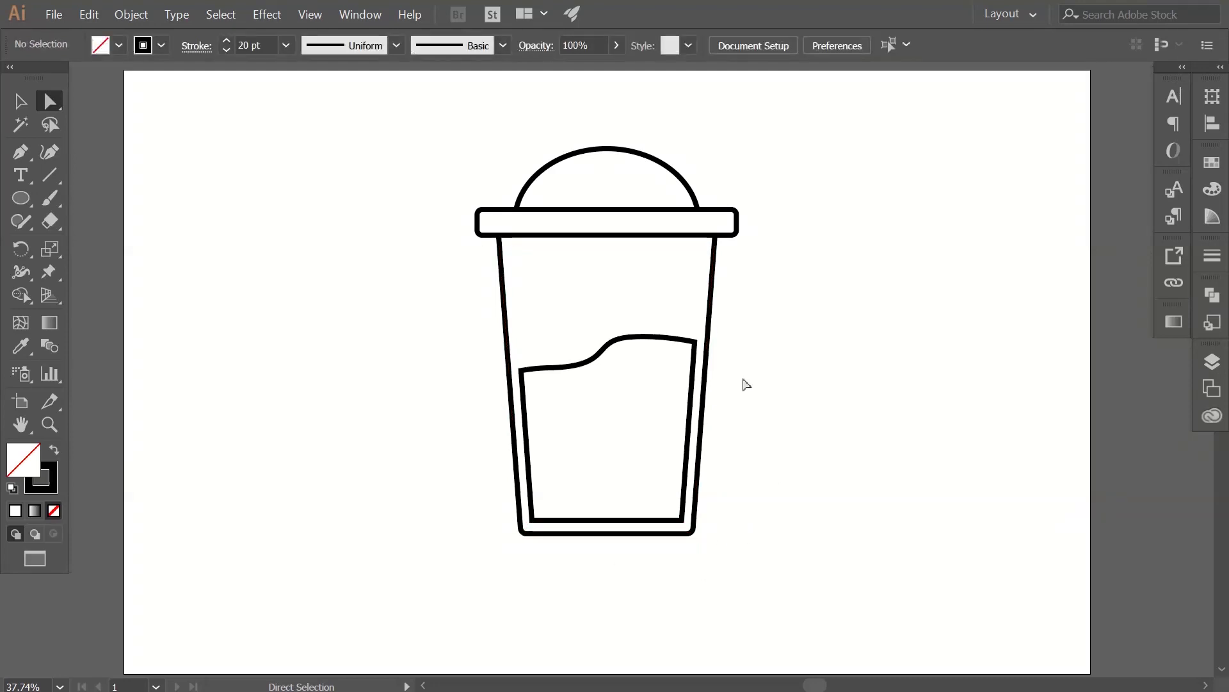
Draw a small upright rectangle across the left part of the liquid's surface and fully round its corners into a capsule.
key("v")
left_click_drag(22, 202, 76, 203)
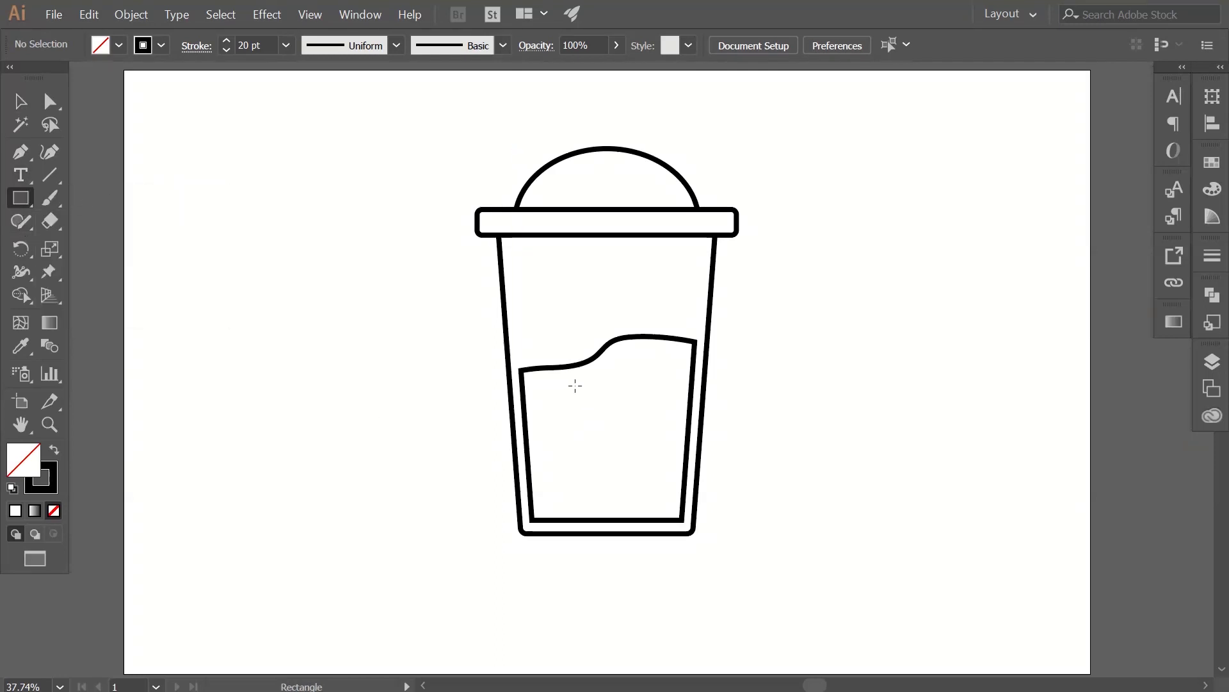
left_click_drag(552, 356, 565, 396)
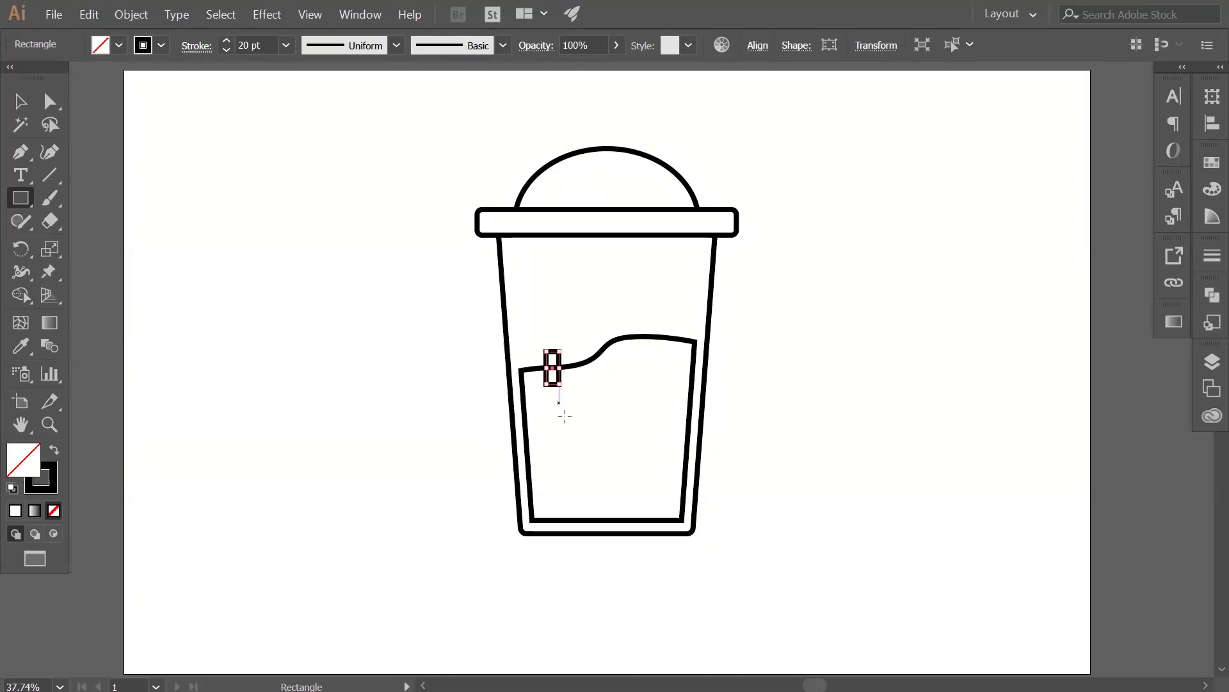
left_click(52, 103)
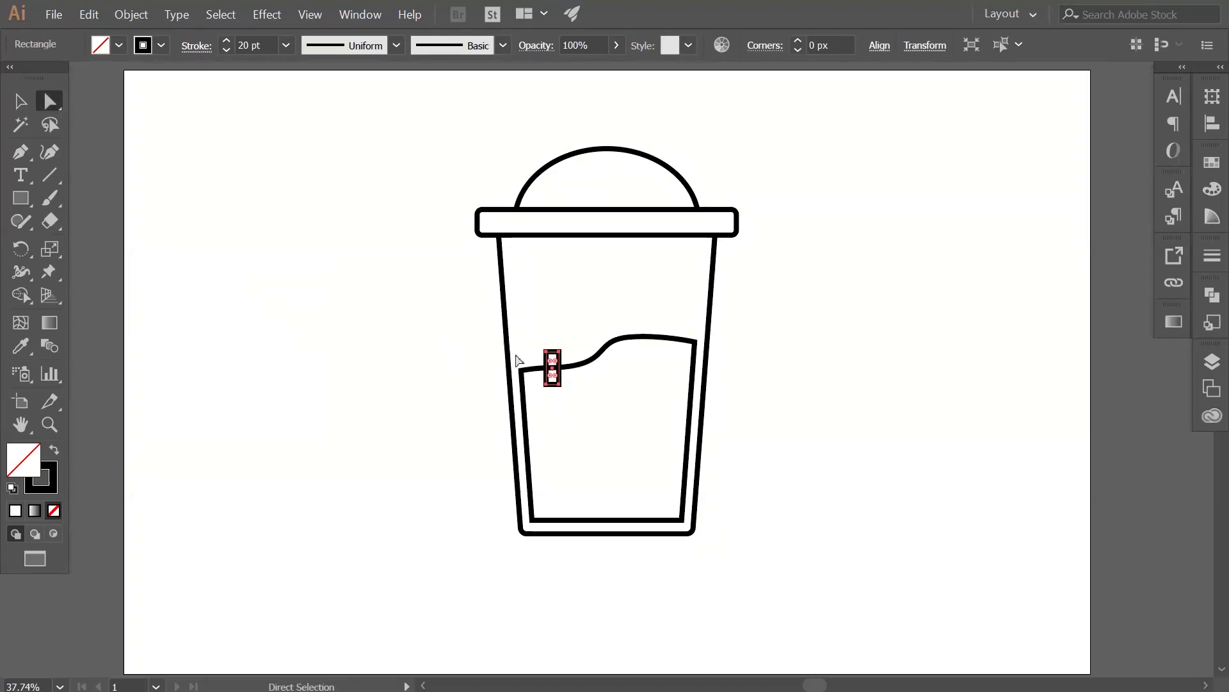
left_click_drag(556, 369, 564, 374)
left_click(353, 401)
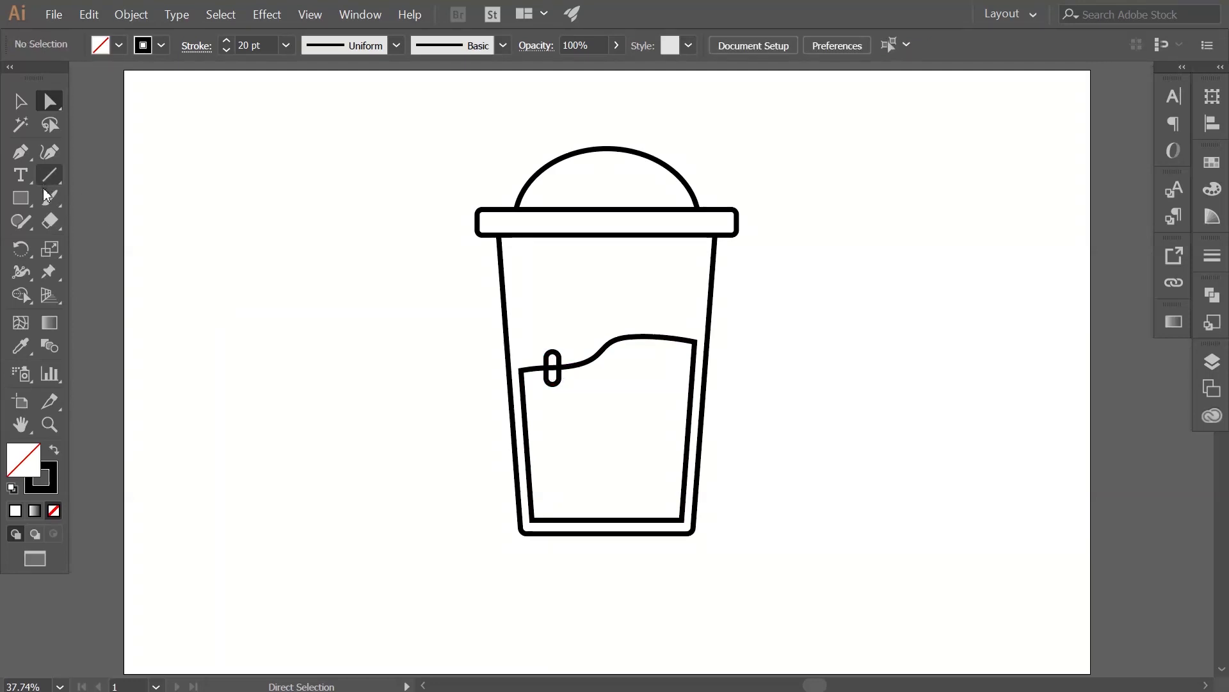
Draw three small circles of different sizes as bubbles above the capsule, inside the empty part of the cup.
left_click_drag(24, 201, 89, 242)
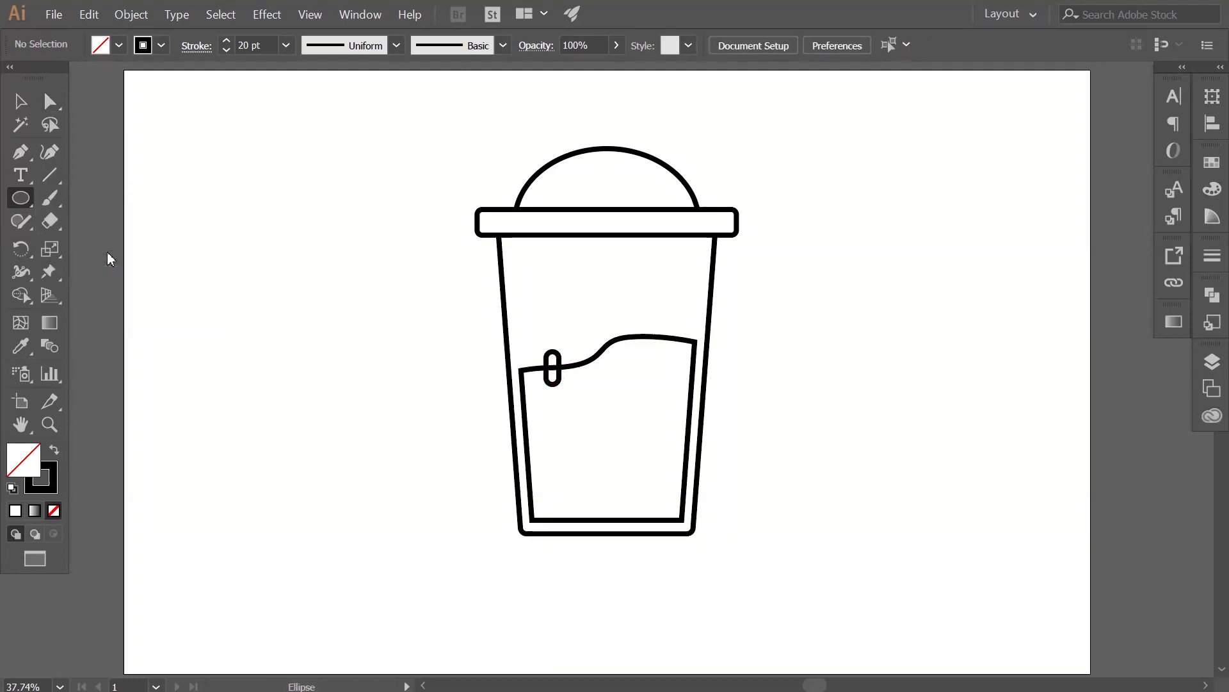
left_click_drag(567, 322, 549, 284)
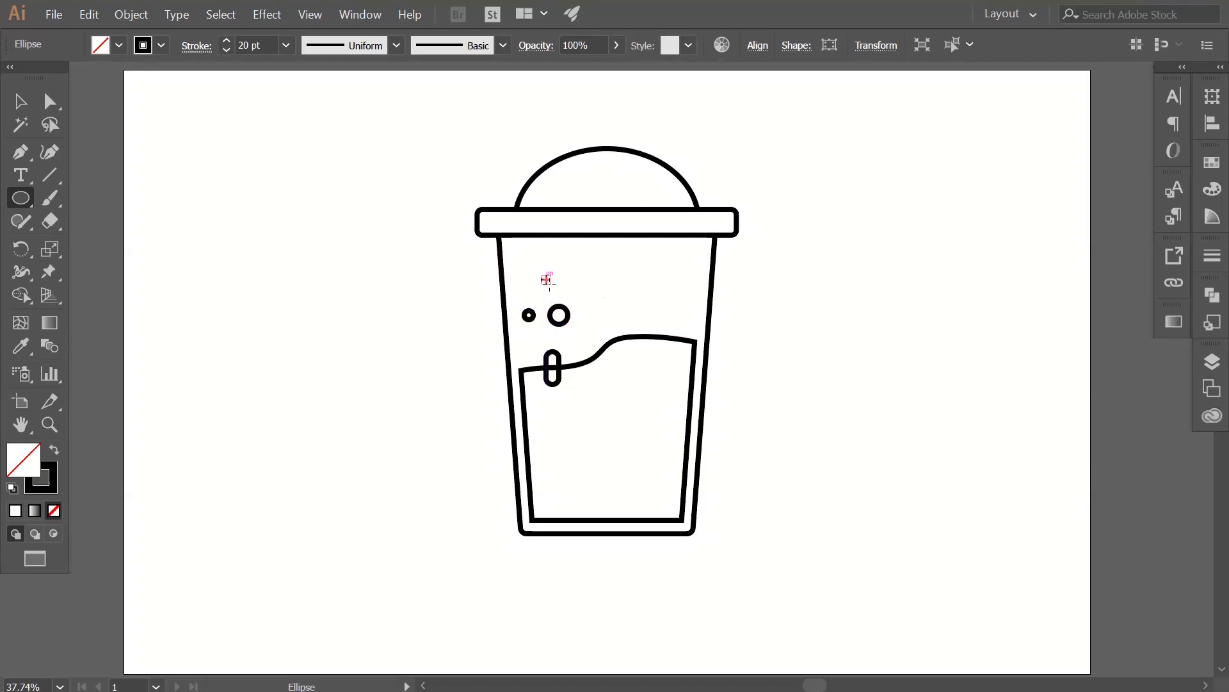
left_click(381, 324, "ctrl")
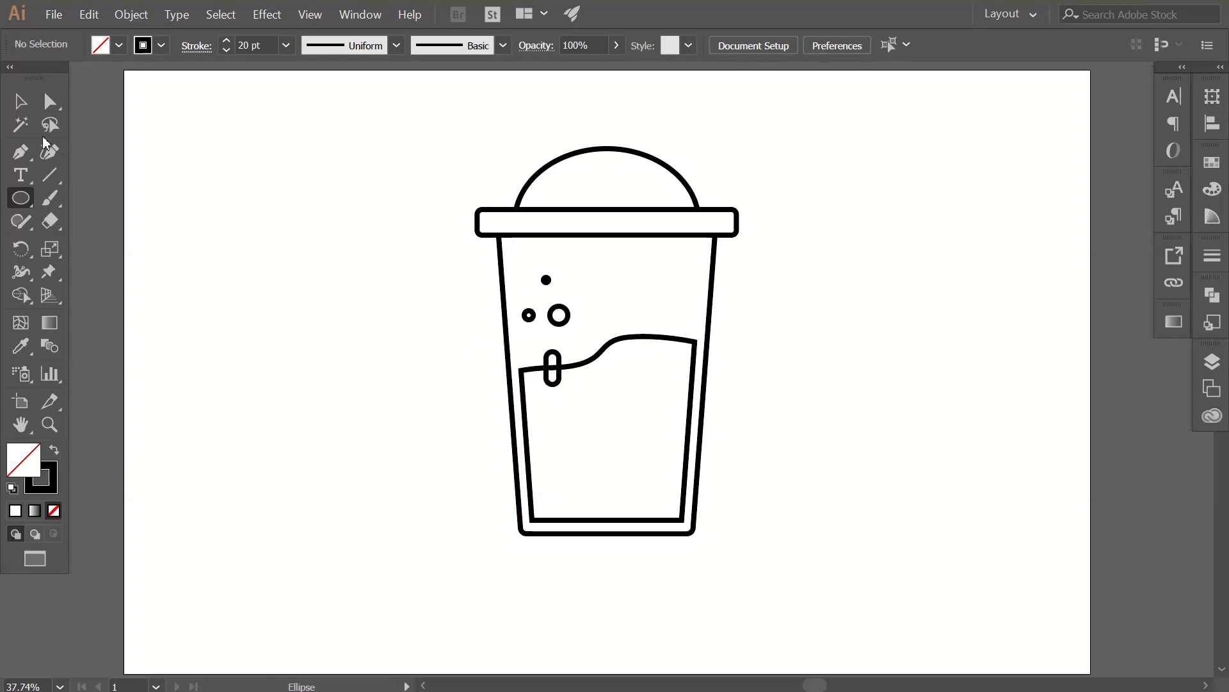
Set the stroke to 10 pt and draw four small circles as bubbles spread across the liquid.
left_click(21, 101)
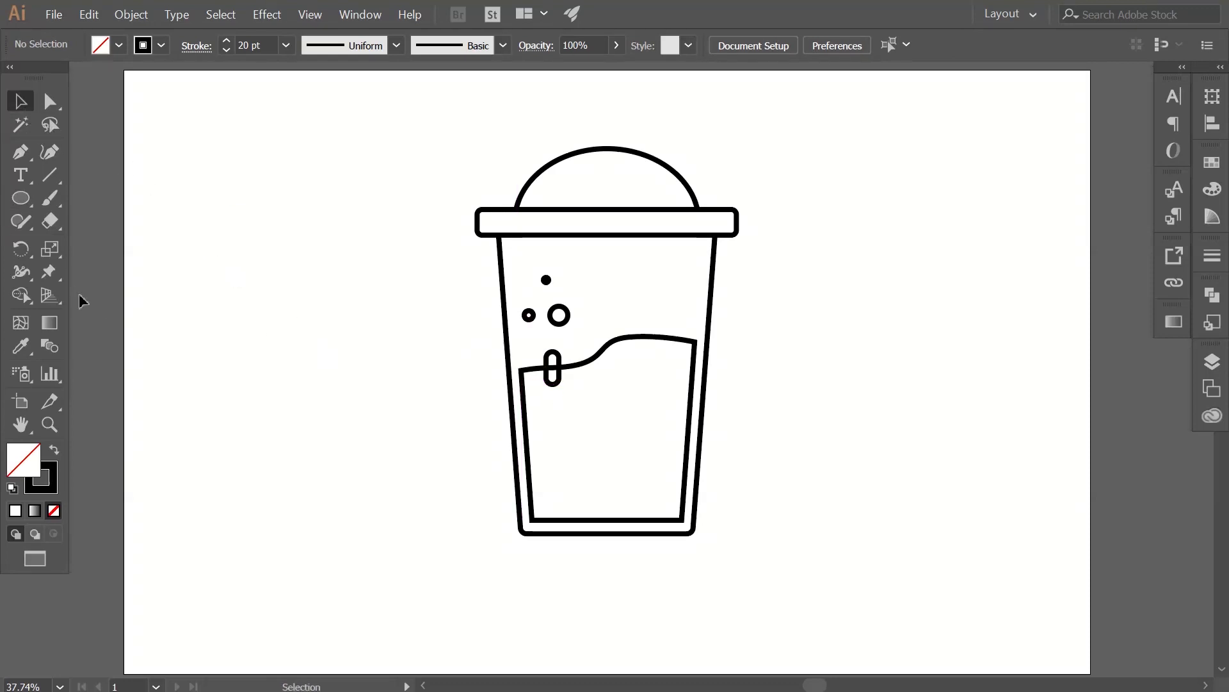
left_click(280, 47)
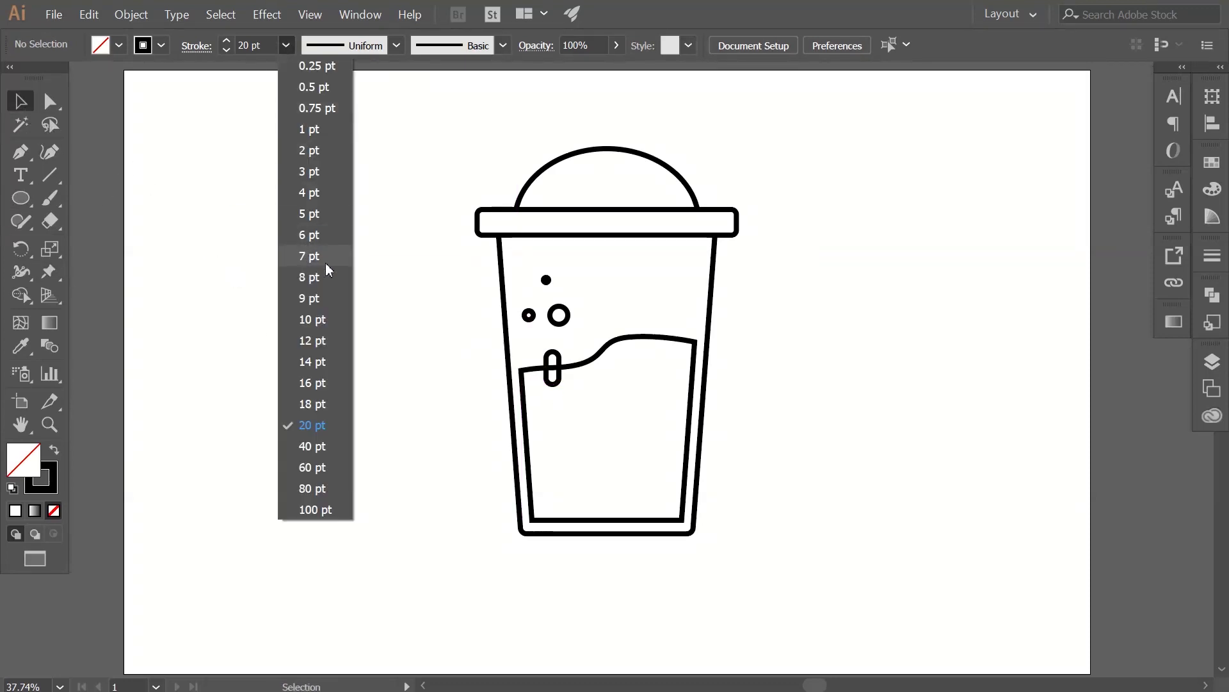
left_click(330, 321)
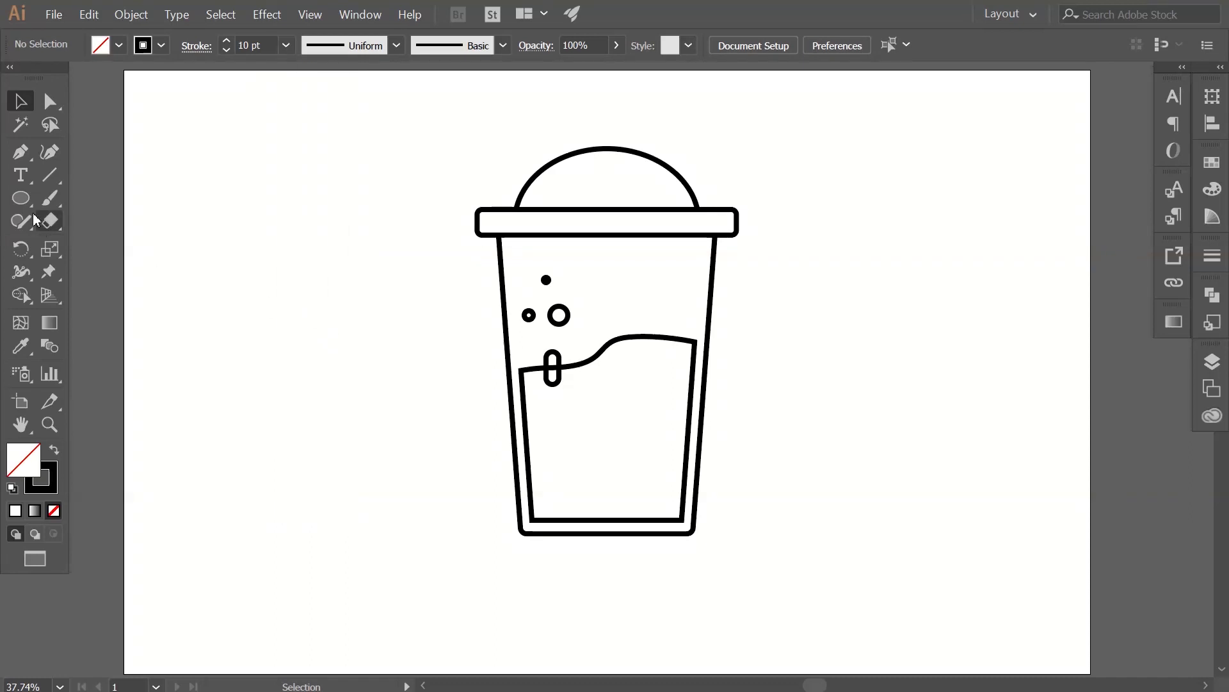
left_click(22, 198)
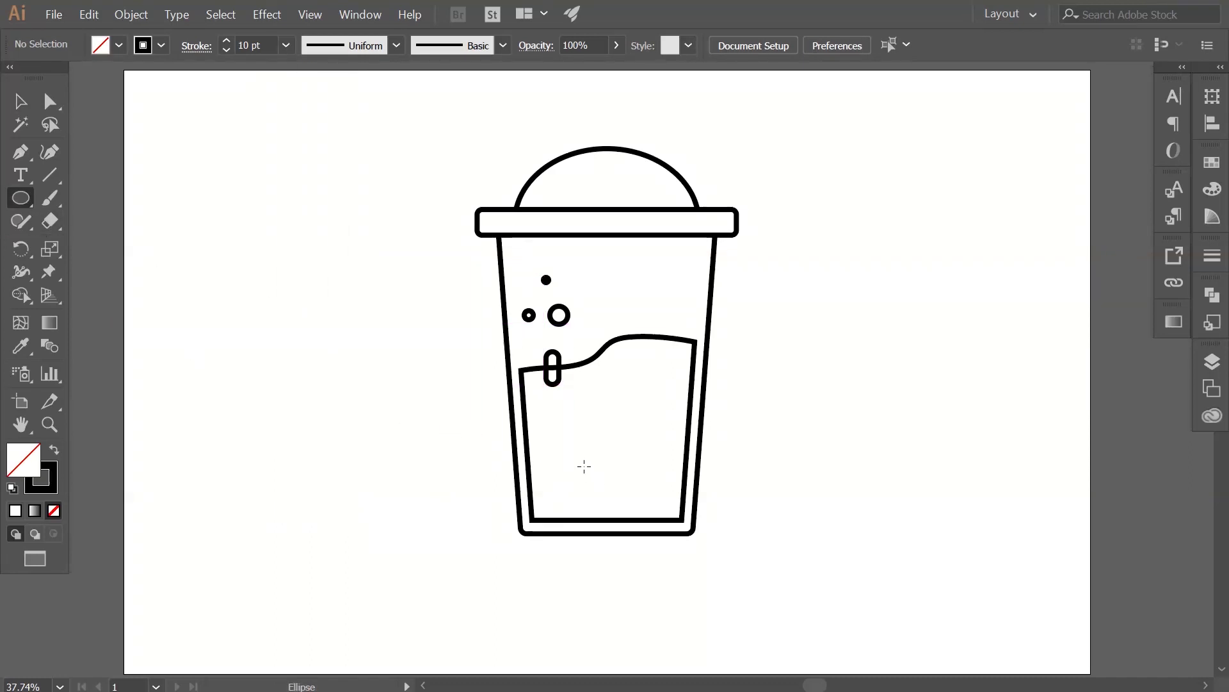
left_click_drag(587, 466, 570, 448)
mouse_move(638, 384)
left_mouse_down()
mouse_move(659, 405)
mouse_move(645, 390)
left_mouse_up()
left_click_drag(640, 470, 643, 474)
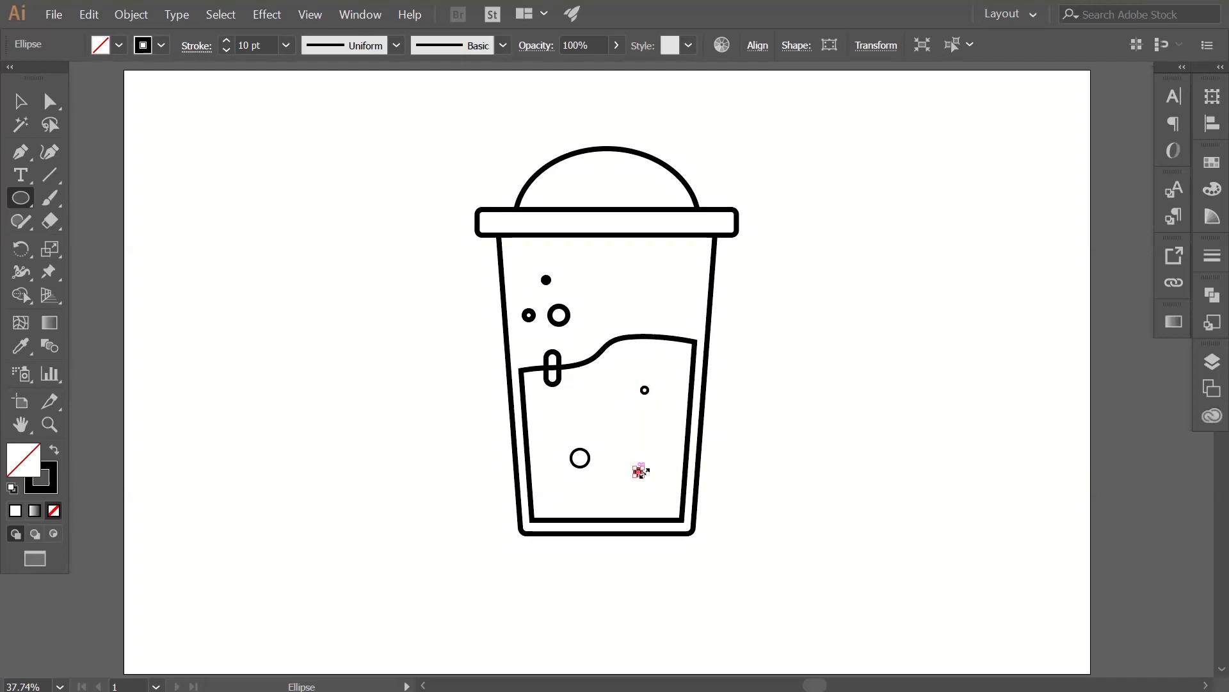
left_click_drag(607, 390, 599, 399)
Enlarge the small bubble near the liquid's upper right edge.
left_click(20, 100)
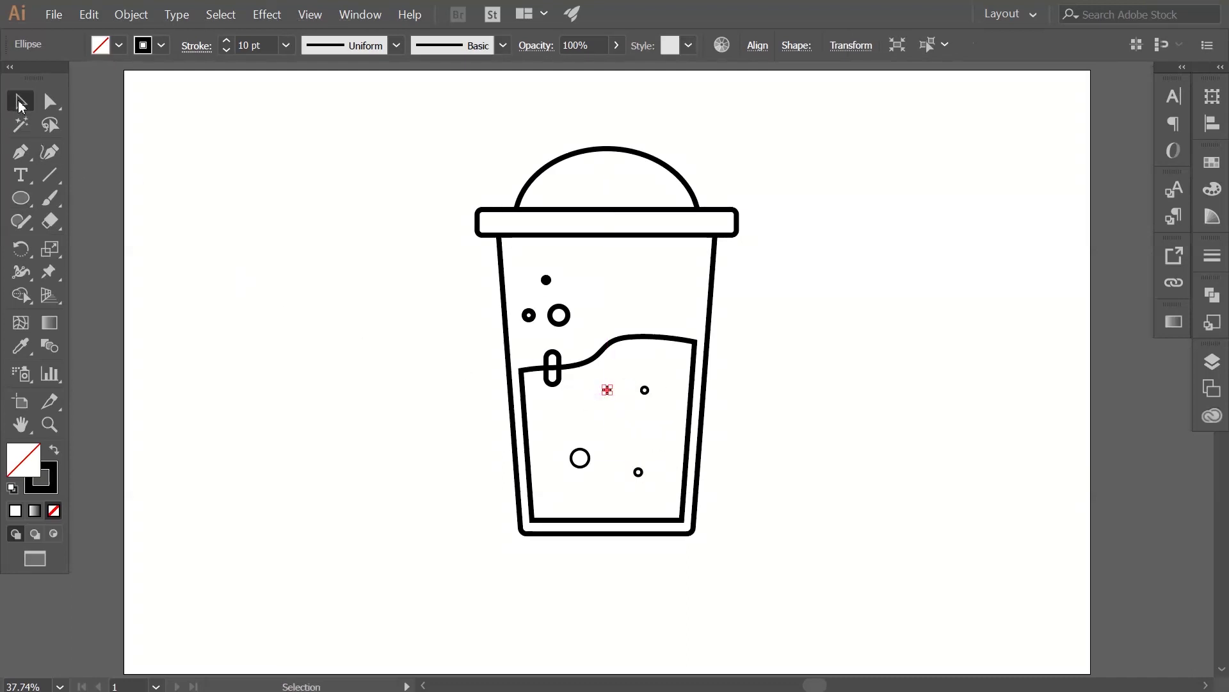
left_click(581, 401)
left_click_drag(665, 401, 662, 388)
left_click(731, 388)
Draw a short highlight line with the Pen tool along the upper part of the liquid's left edge.
left_click(20, 152)
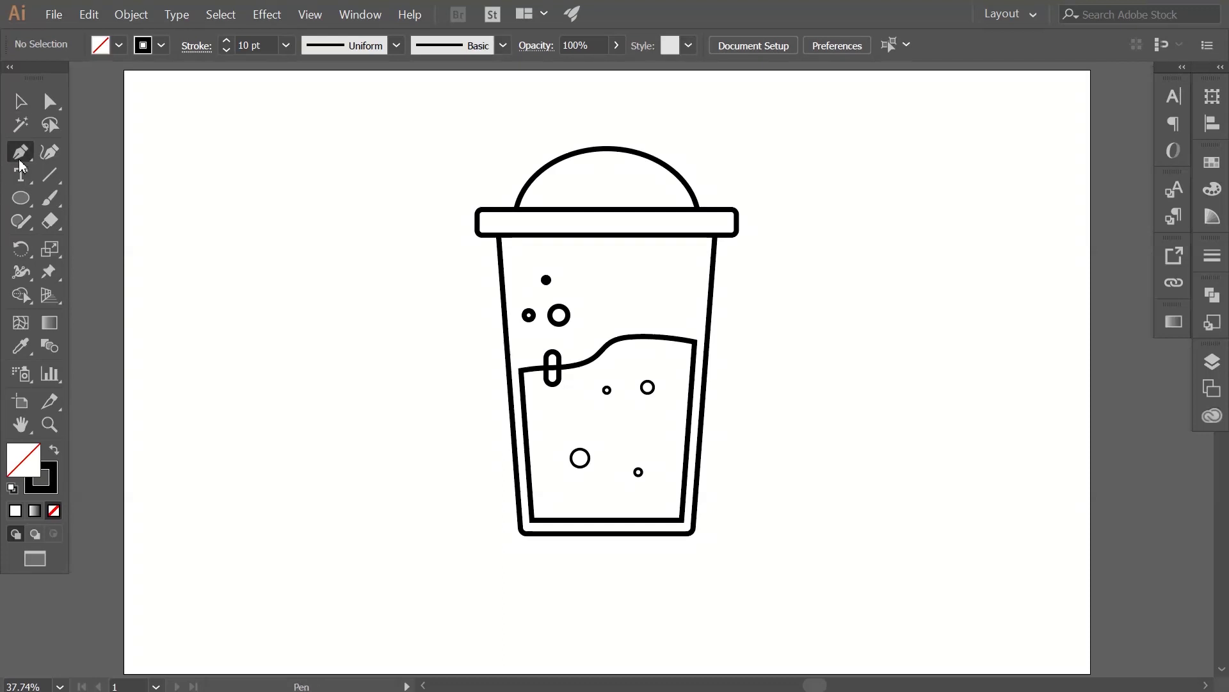
left_click(528, 379)
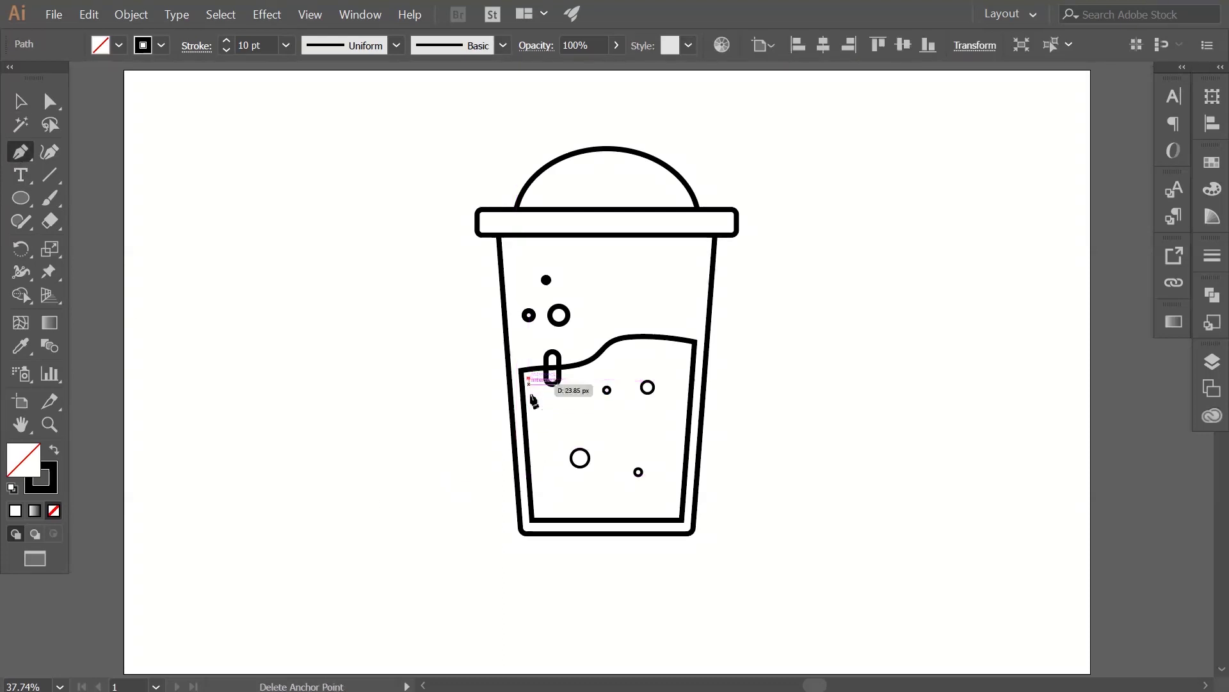
left_click(534, 434)
left_click(428, 504, "ctrl")
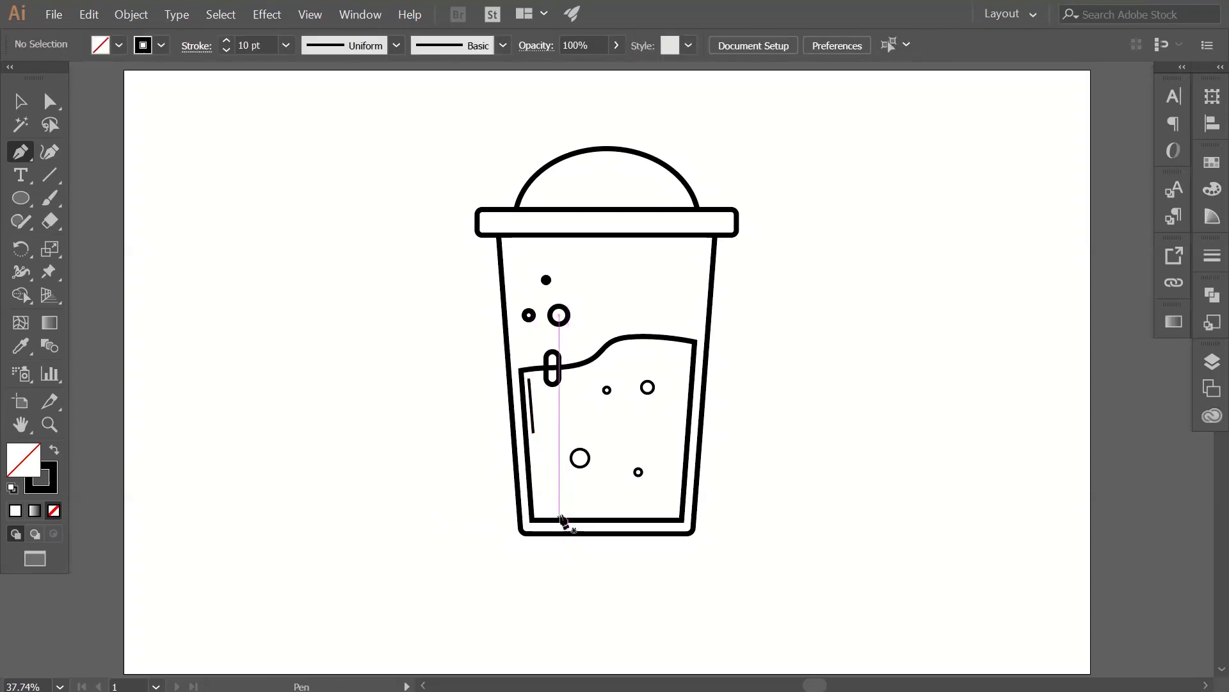
Draw an L-shaped highlight line in the liquid's lower-left corner and a short horizontal dash beside it with the Pen tool.
left_click(536, 476)
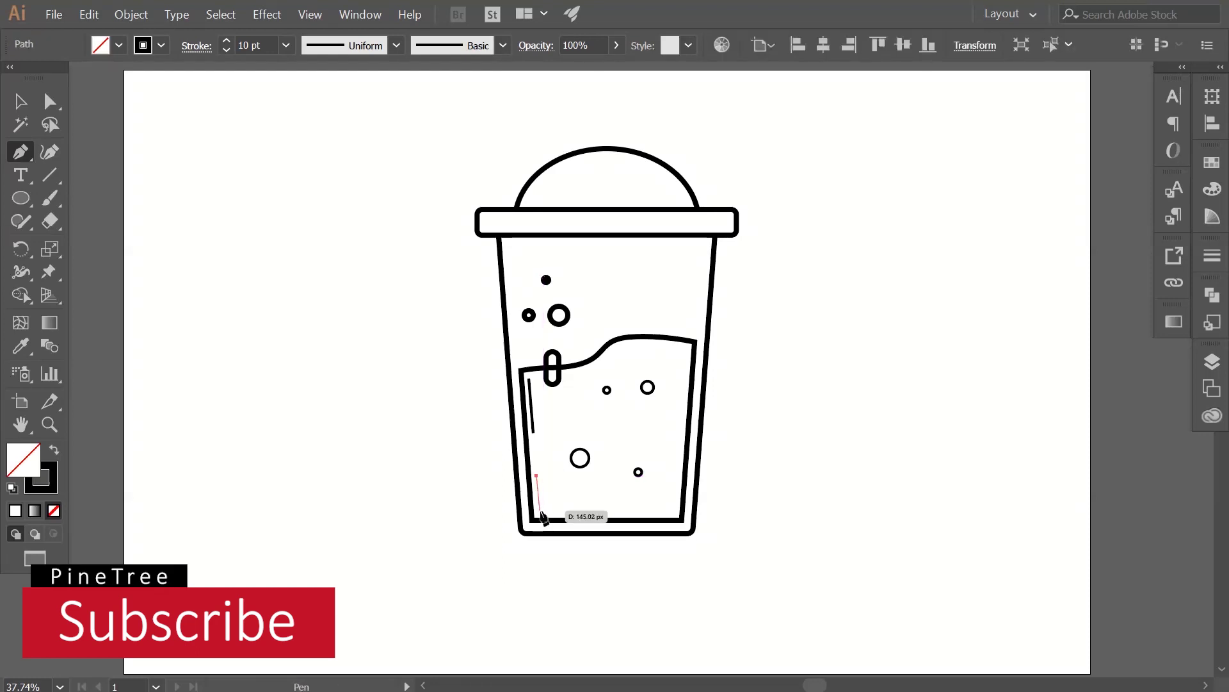
left_click(537, 510)
left_click(558, 511)
left_click(579, 514, "ctrl")
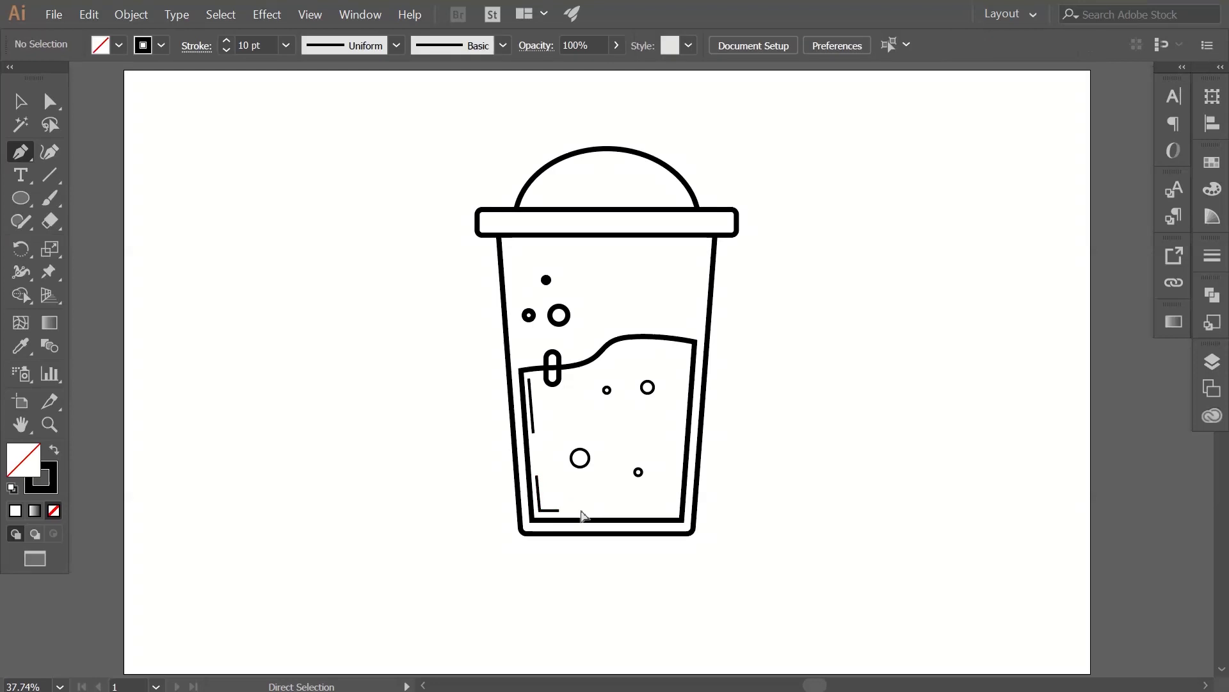
left_click(576, 511)
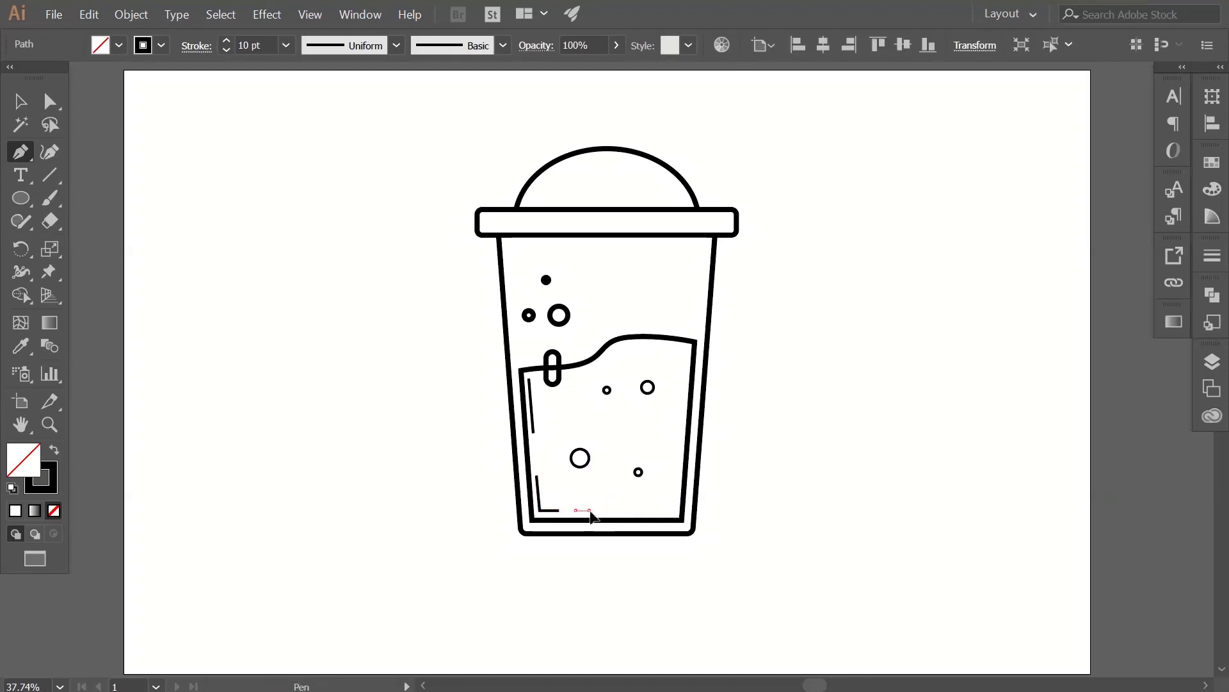
left_click(589, 511)
left_click(20, 101)
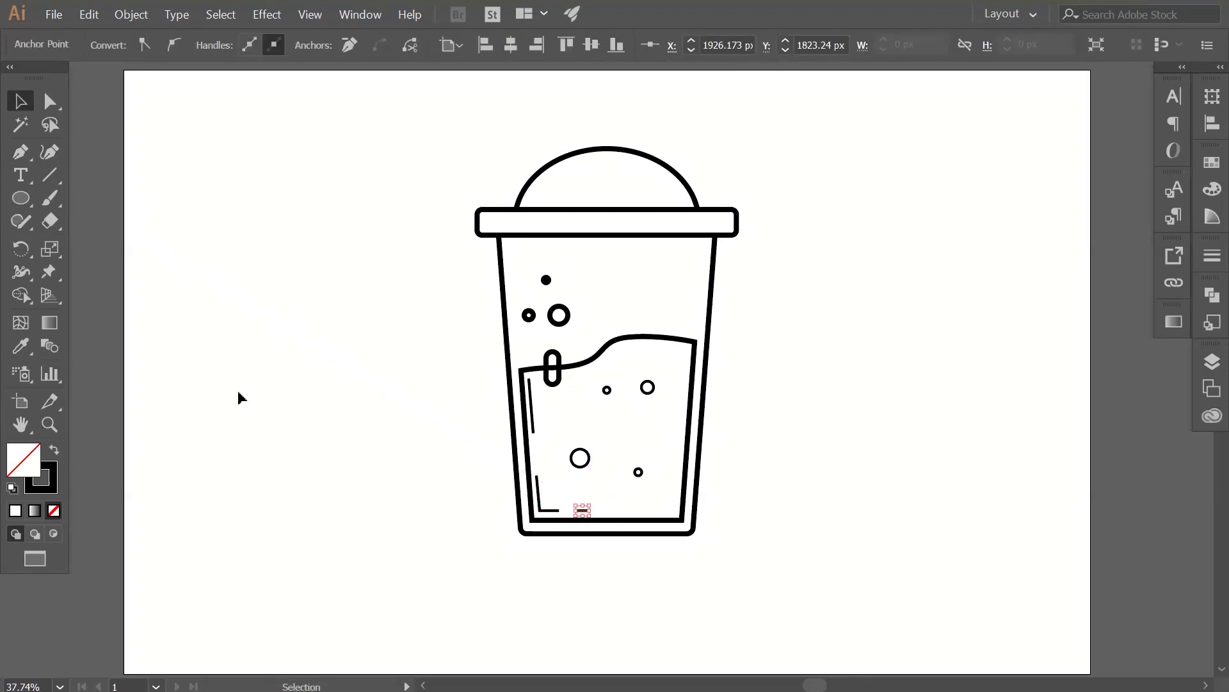
left_click(243, 394)
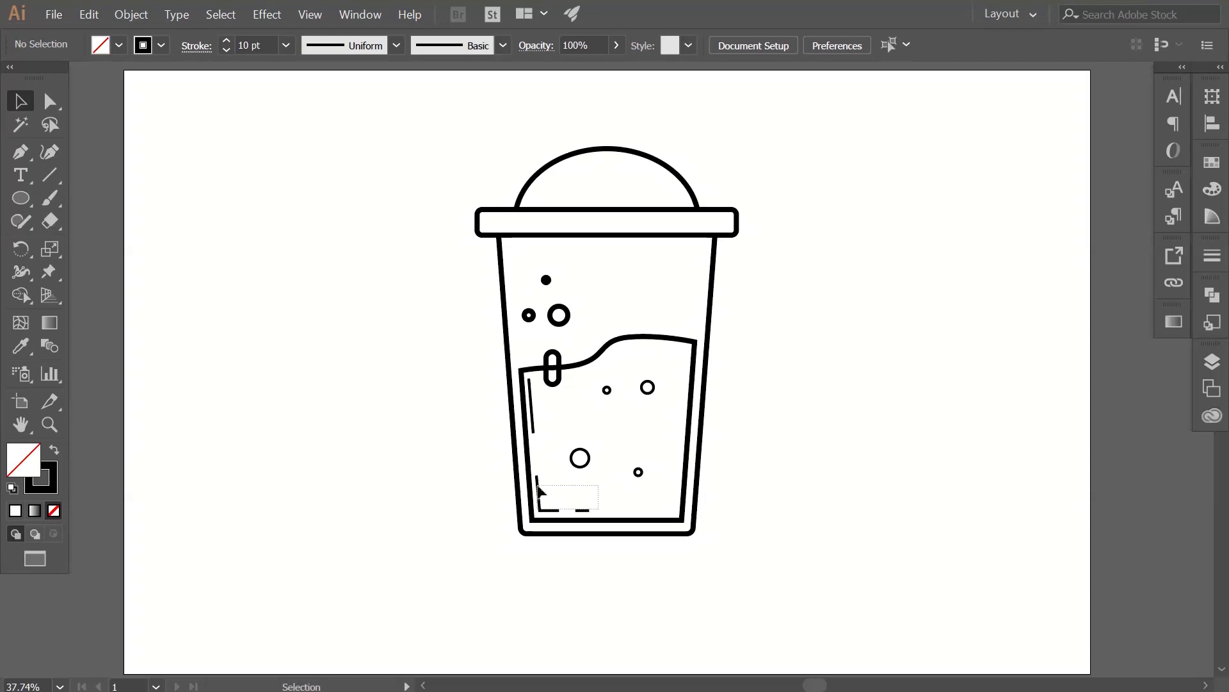
Set the stroke of the three highlight lines inside the liquid to 20 pt.
left_click_drag(538, 486, 537, 485)
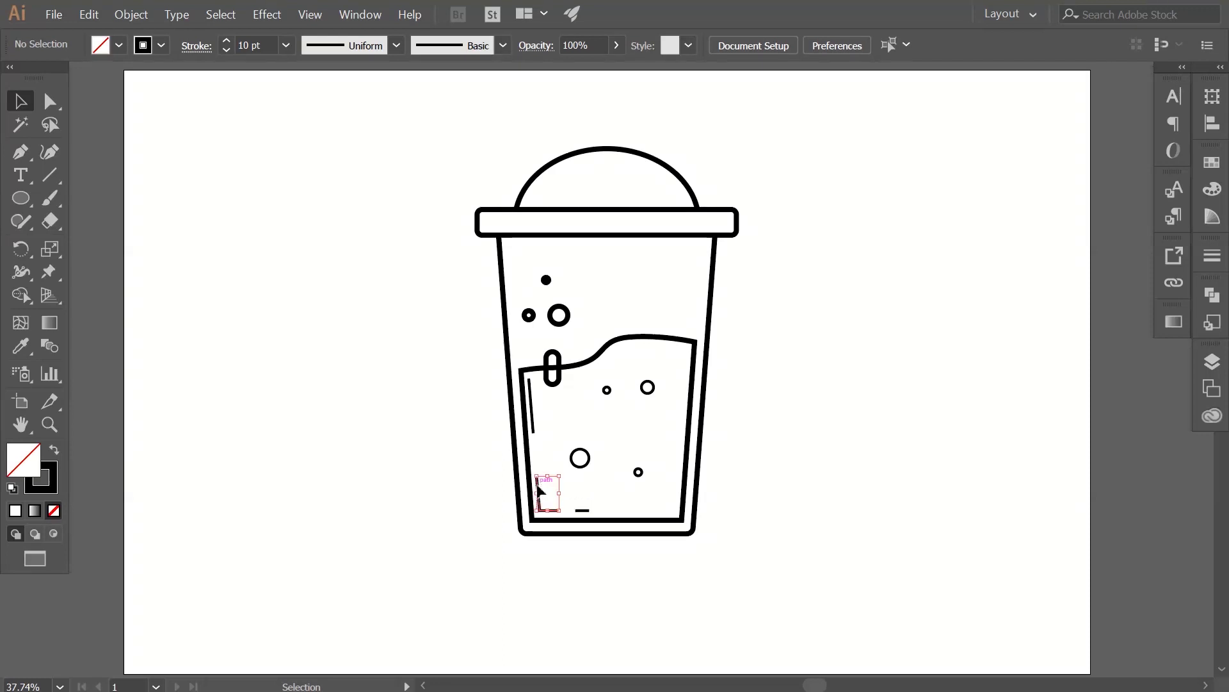
left_click(536, 434, "shift")
left_click(584, 510, "shift")
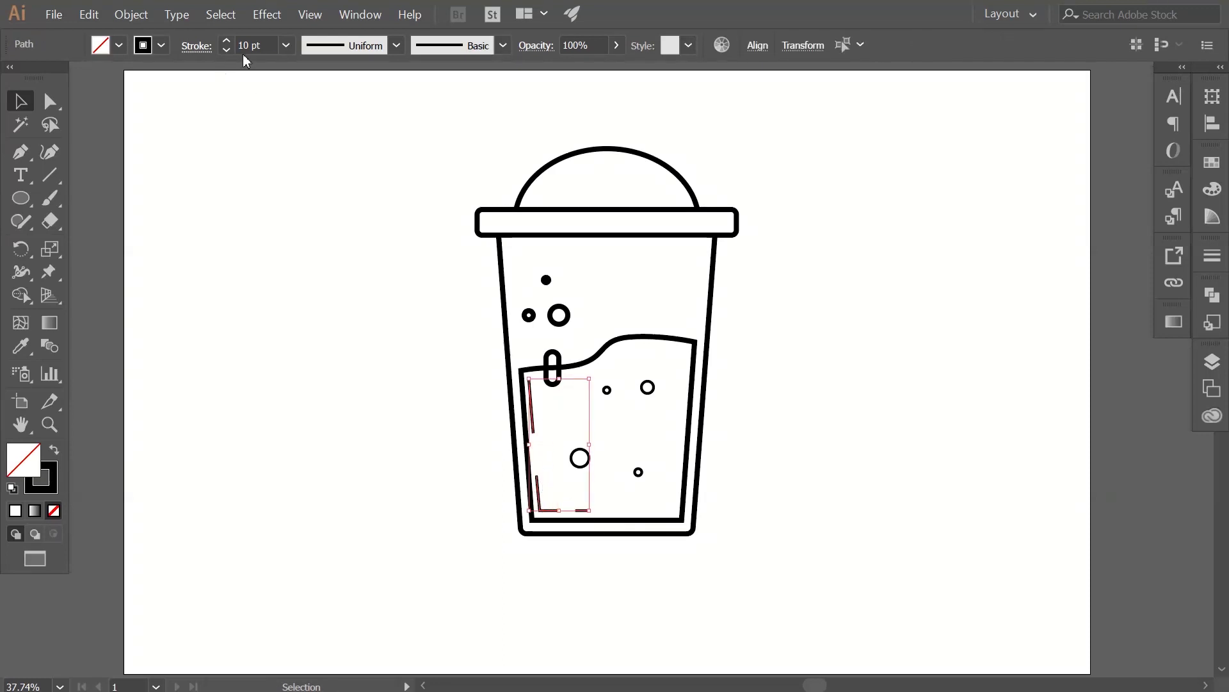
left_click(285, 51)
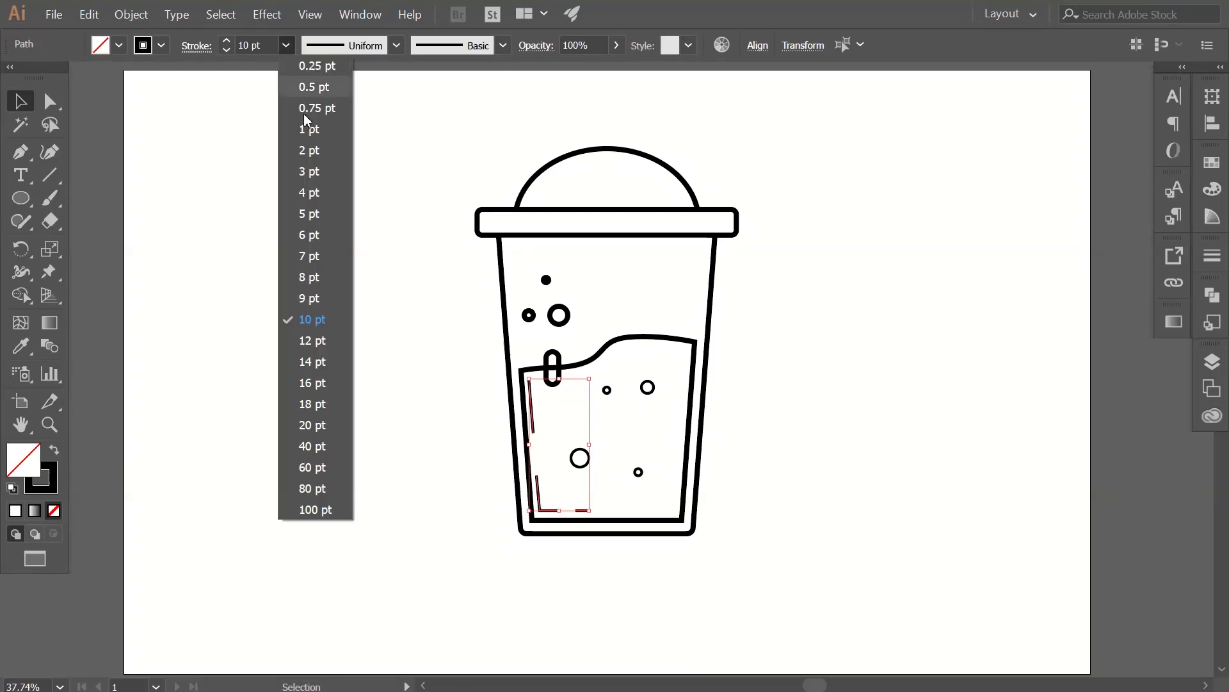
left_click(302, 425)
left_click(298, 423)
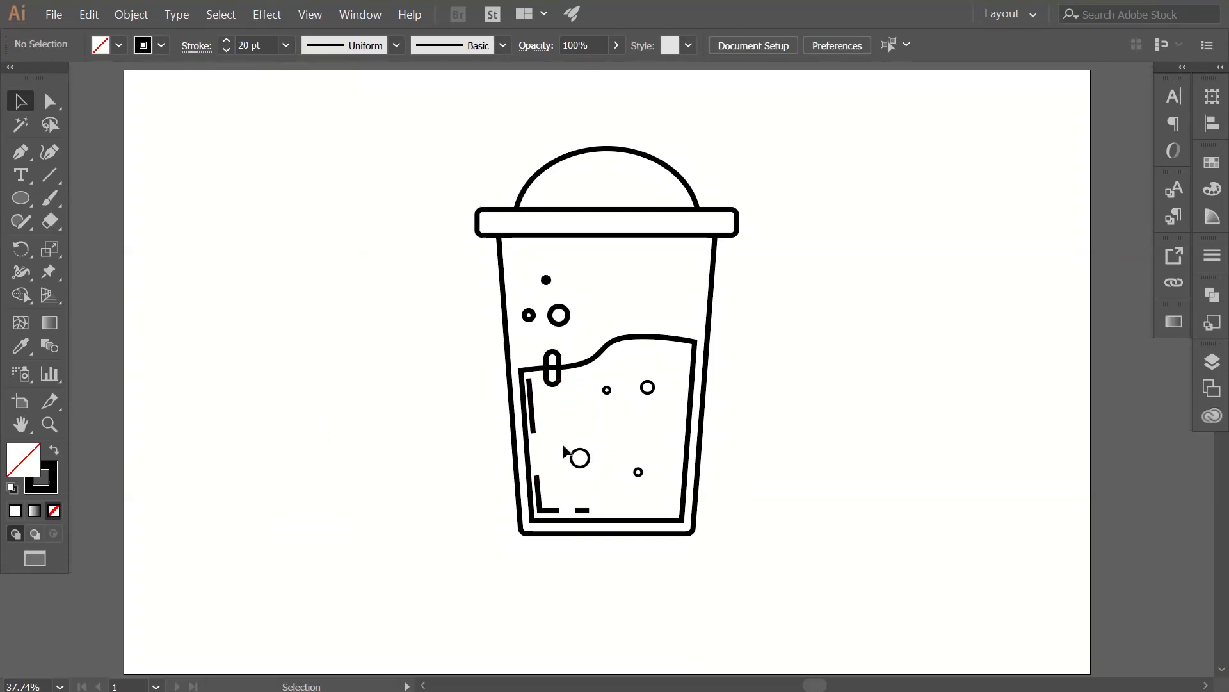
Expand the fill and stroke of the three highlight lines into shapes.
left_click(533, 421)
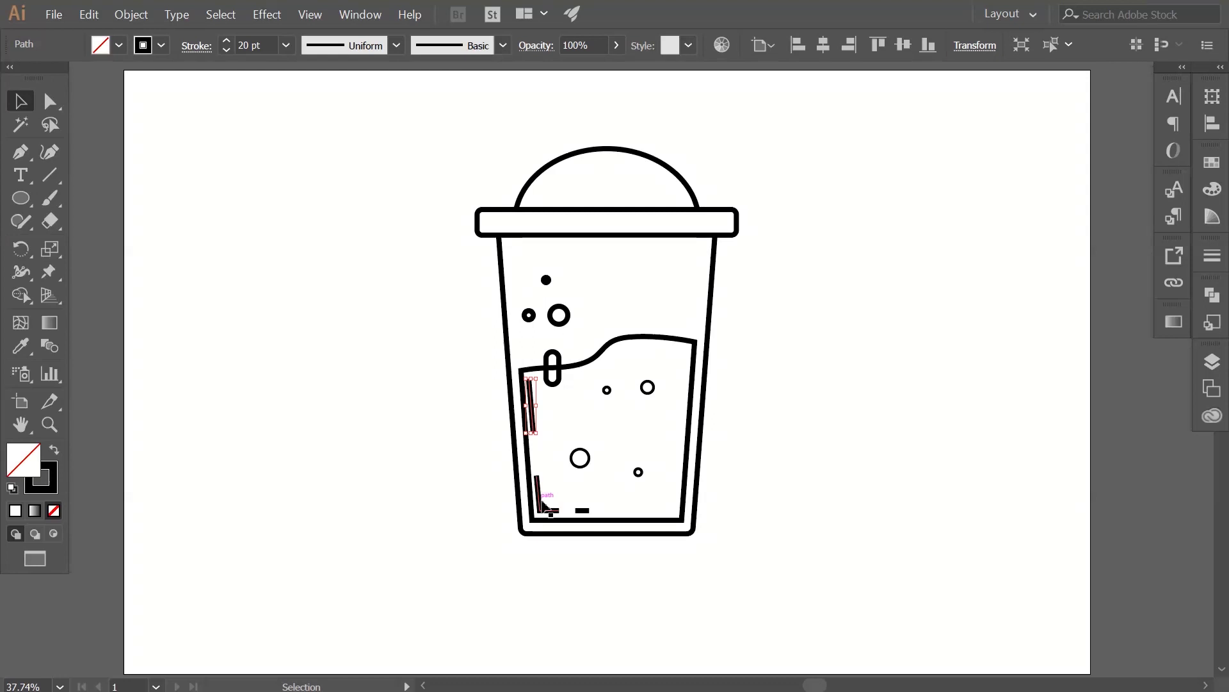
left_click(543, 506, "shift")
left_click(582, 510, "shift")
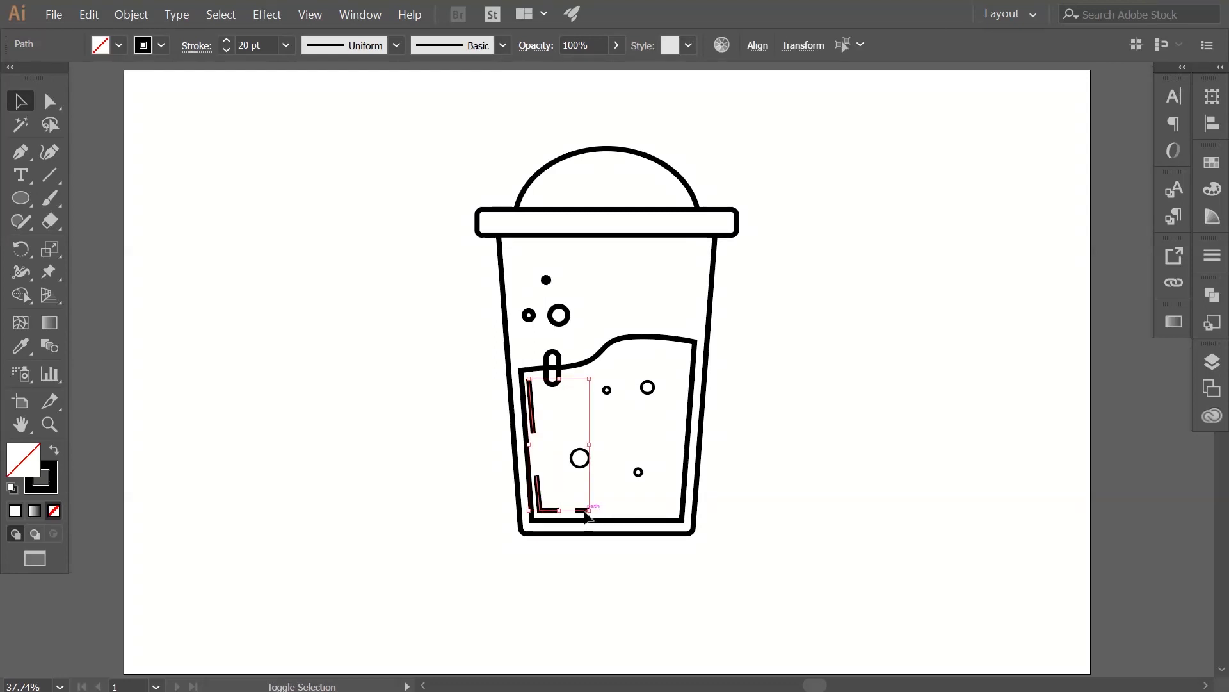
left_click(131, 14)
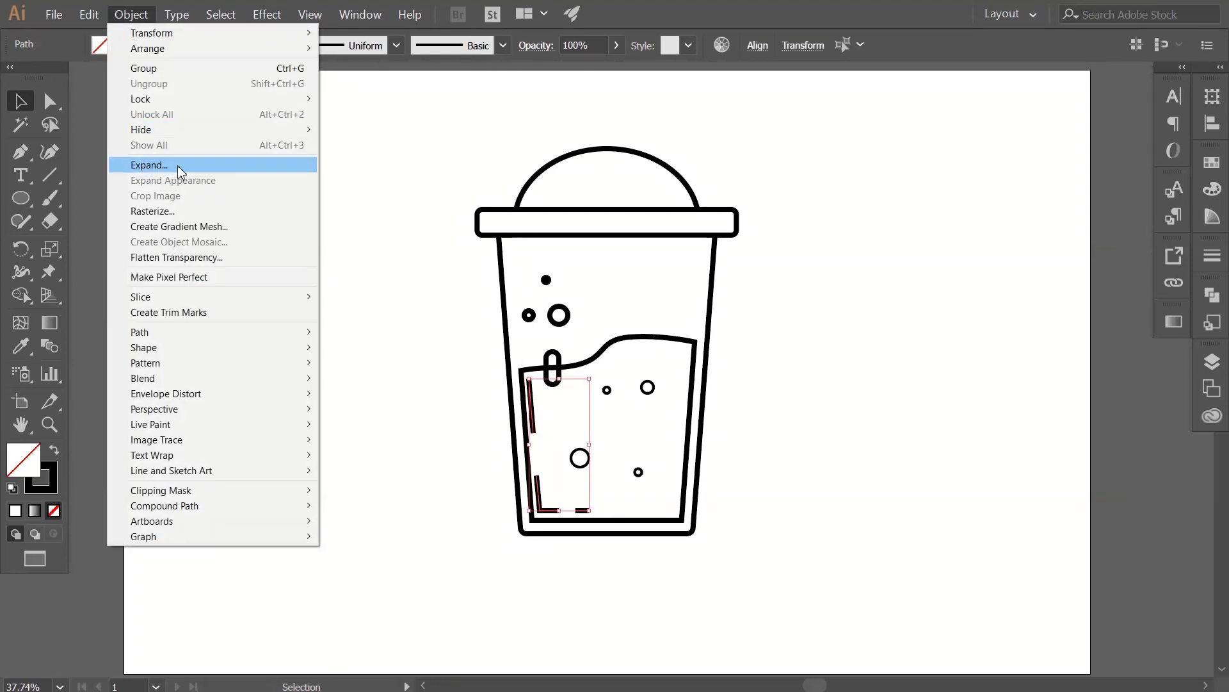
left_click(154, 168)
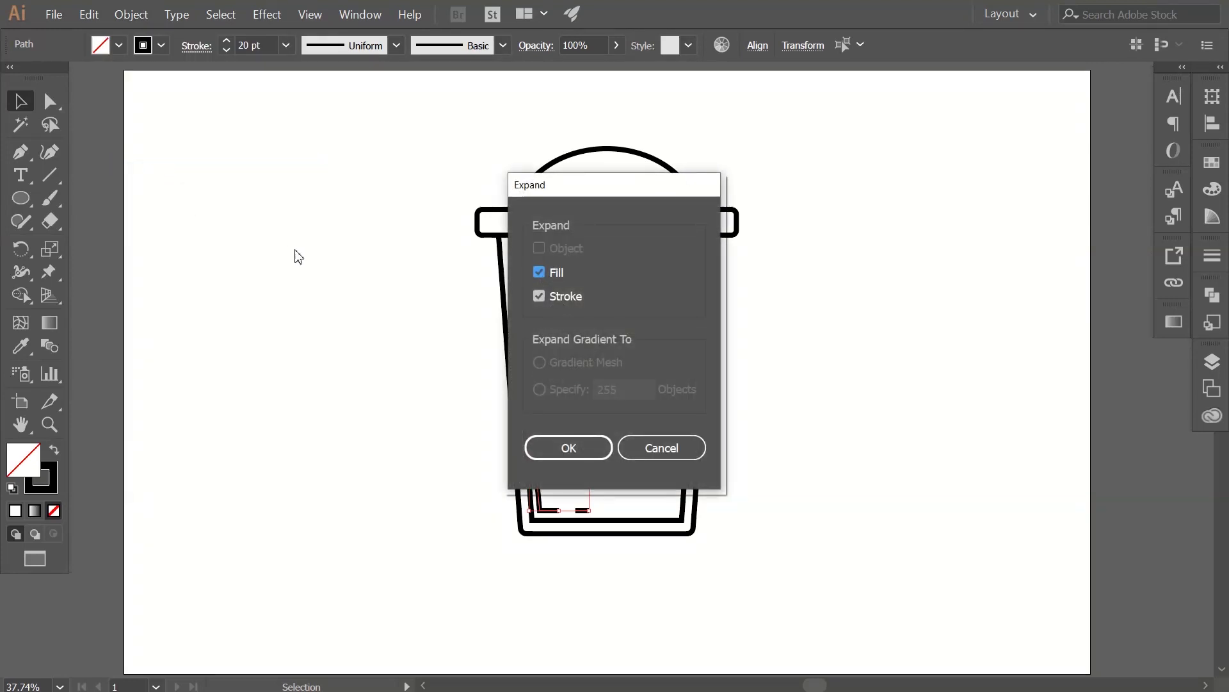
left_click(568, 448)
left_click(426, 422)
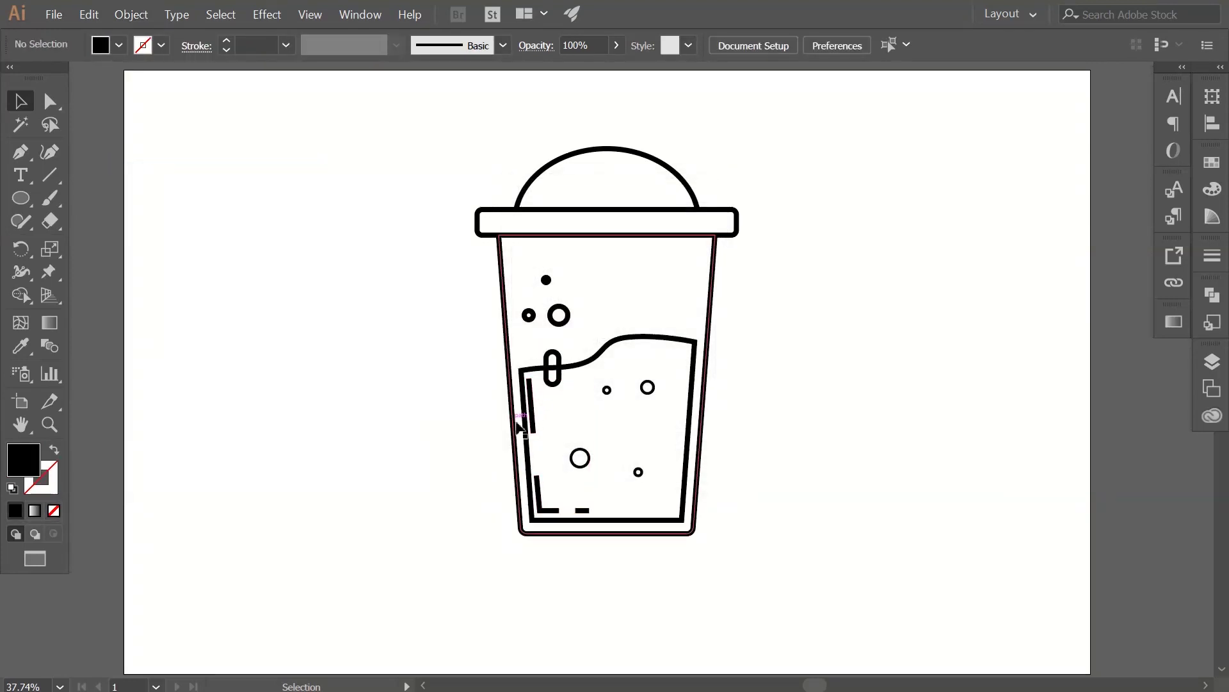
Fully round the corners of the upper highlight line along the liquid's left edge.
key("z")
left_click(565, 427)
left_click(639, 366)
left_click_drag(544, 275, 544, 335)
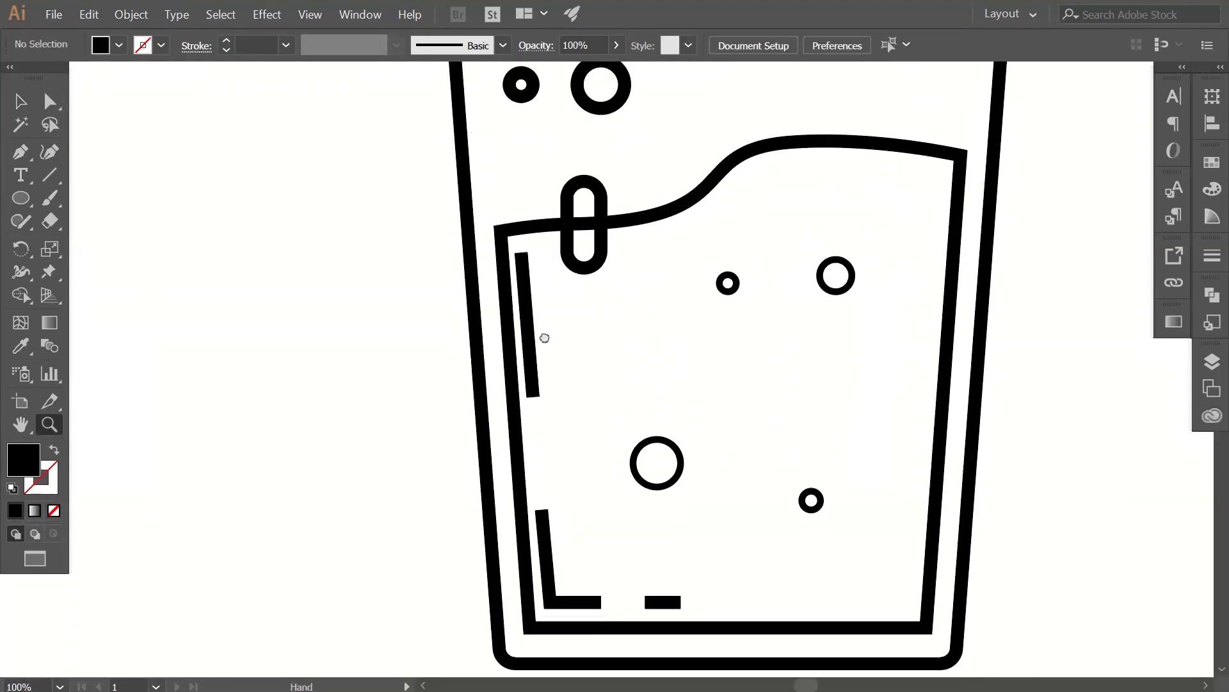
left_click(20, 101)
left_click(529, 369)
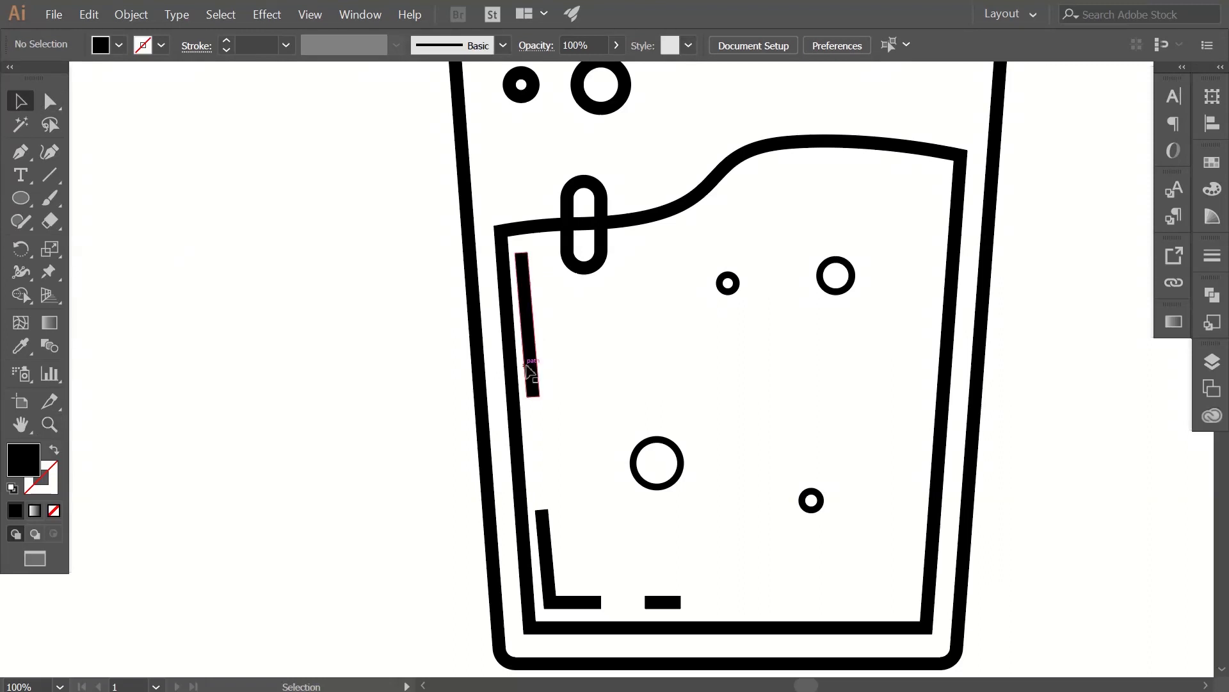
left_click(60, 110)
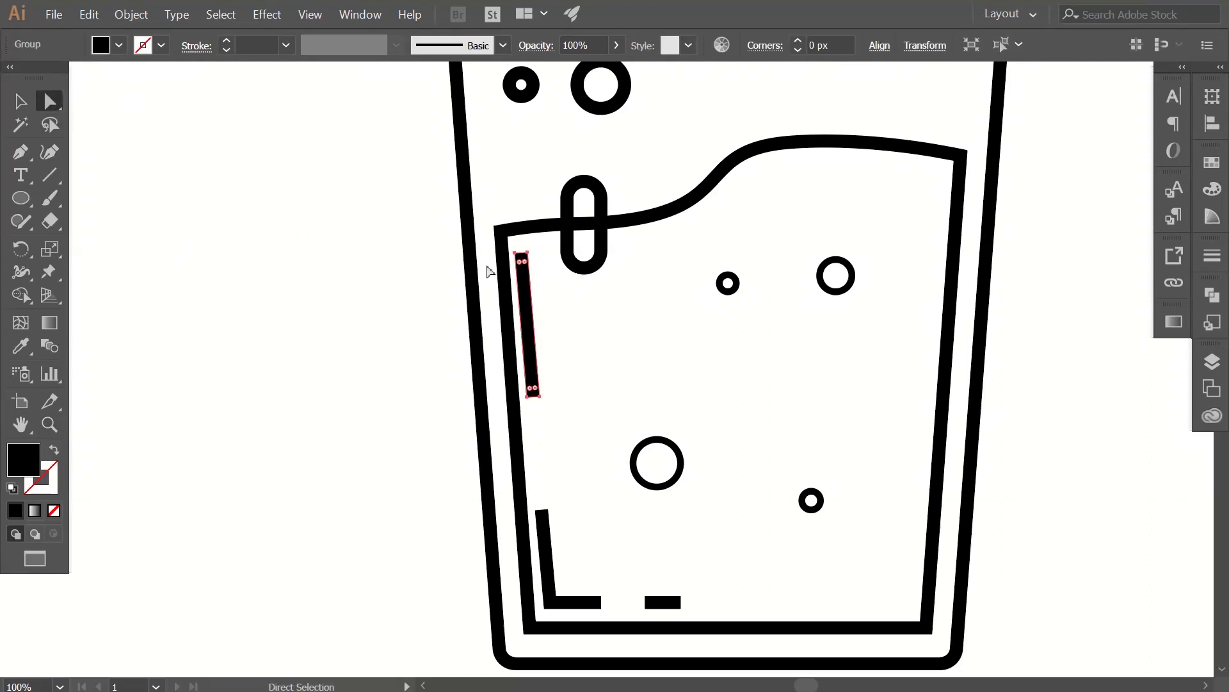
left_click_drag(527, 272, 541, 313)
left_click(581, 432)
Fully round the corners of the L-shaped highlight and the short dash at the liquid's base.
left_click(548, 532)
left_click_drag(543, 519, 550, 548)
left_click(615, 550)
left_click(671, 610)
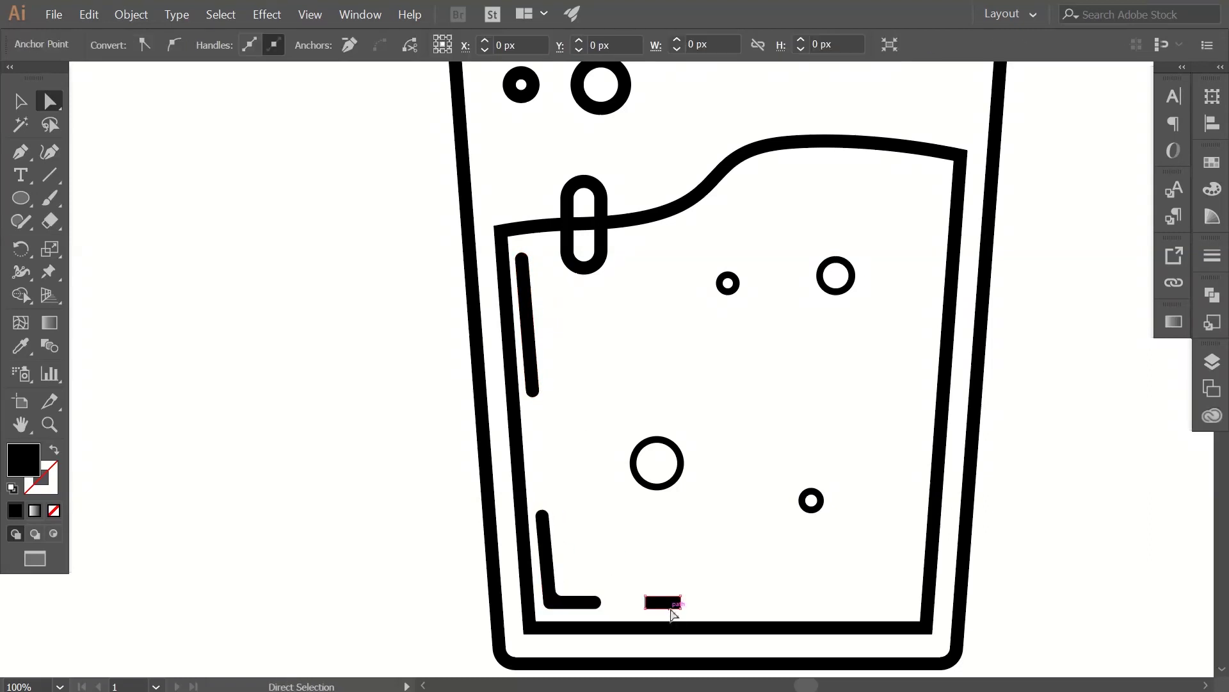
left_click(676, 608)
left_click_drag(677, 604, 667, 596)
left_click(667, 587)
Draw a tall, very thin black rectangle as a straw in the empty area left of the cup.
key("z")
left_click(670, 549, "alt")
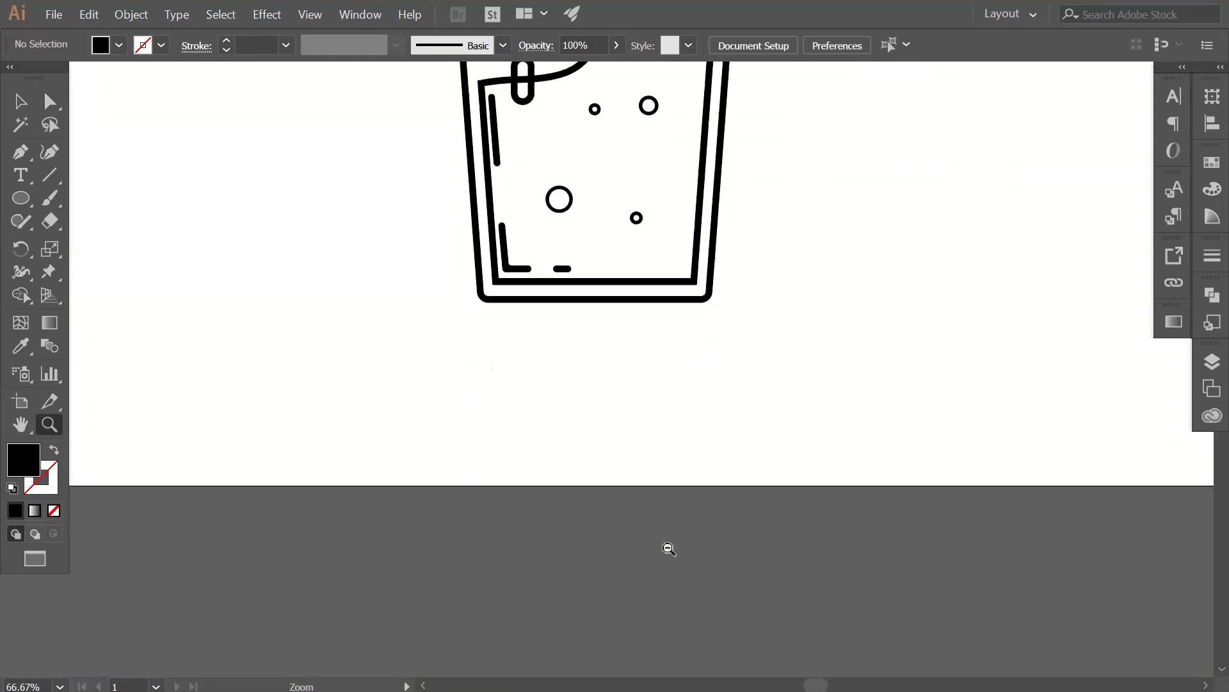
left_click(668, 549, "alt")
left_click_drag(645, 483, 626, 654)
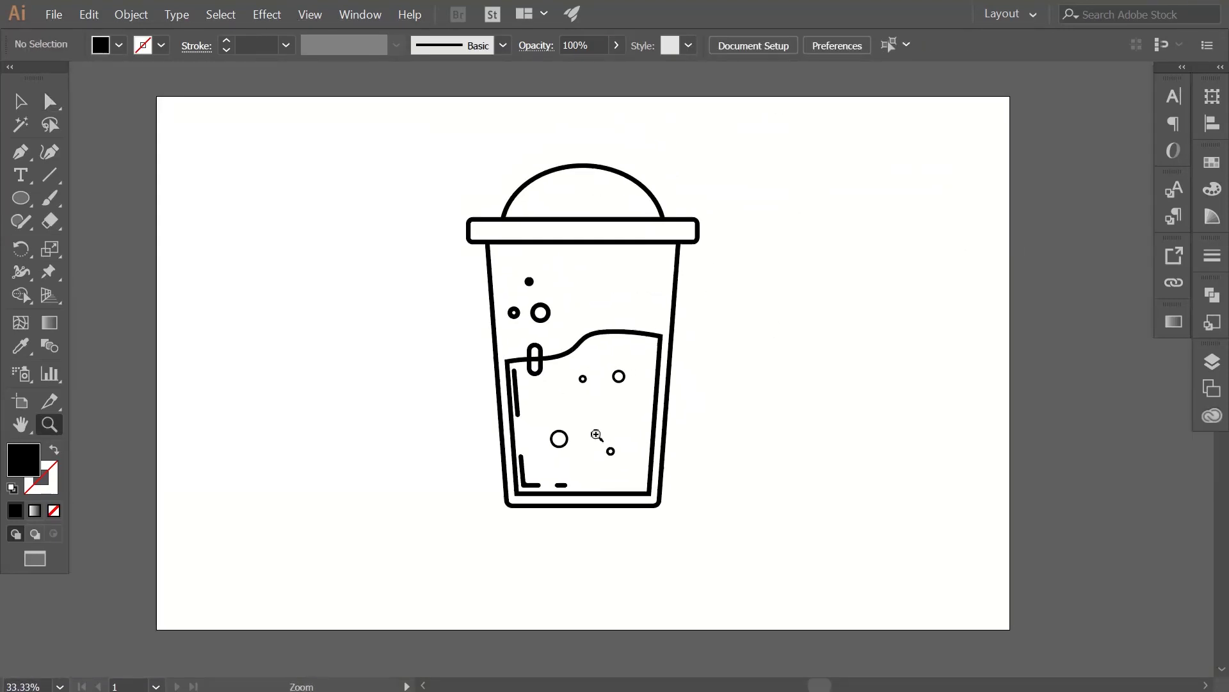
key("v")
left_click_drag(26, 192, 92, 204)
mouse_move(356, 167)
left_mouse_down()
mouse_move(375, 455)
mouse_move(365, 505)
left_mouse_up()
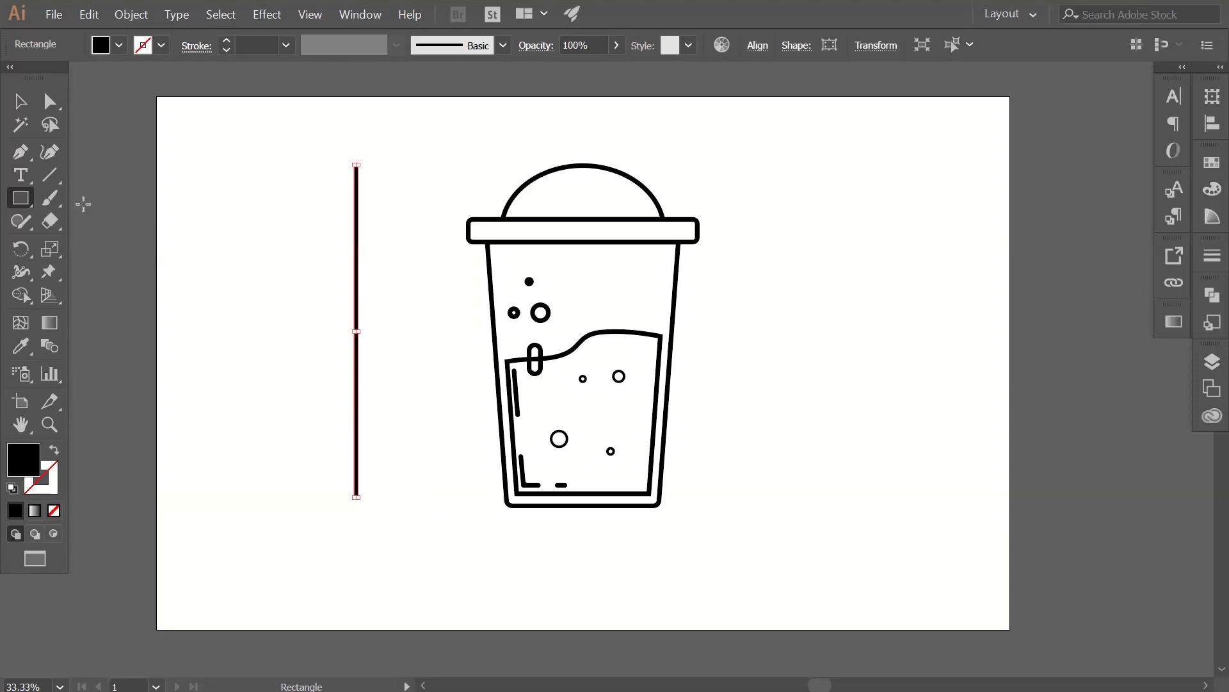
left_click(19, 101)
left_click(301, 365)
Move the straw onto the cup, tilt it slightly to the left, and lengthen it to reach from above the dome to near the base.
left_click_drag(359, 381, 619, 360)
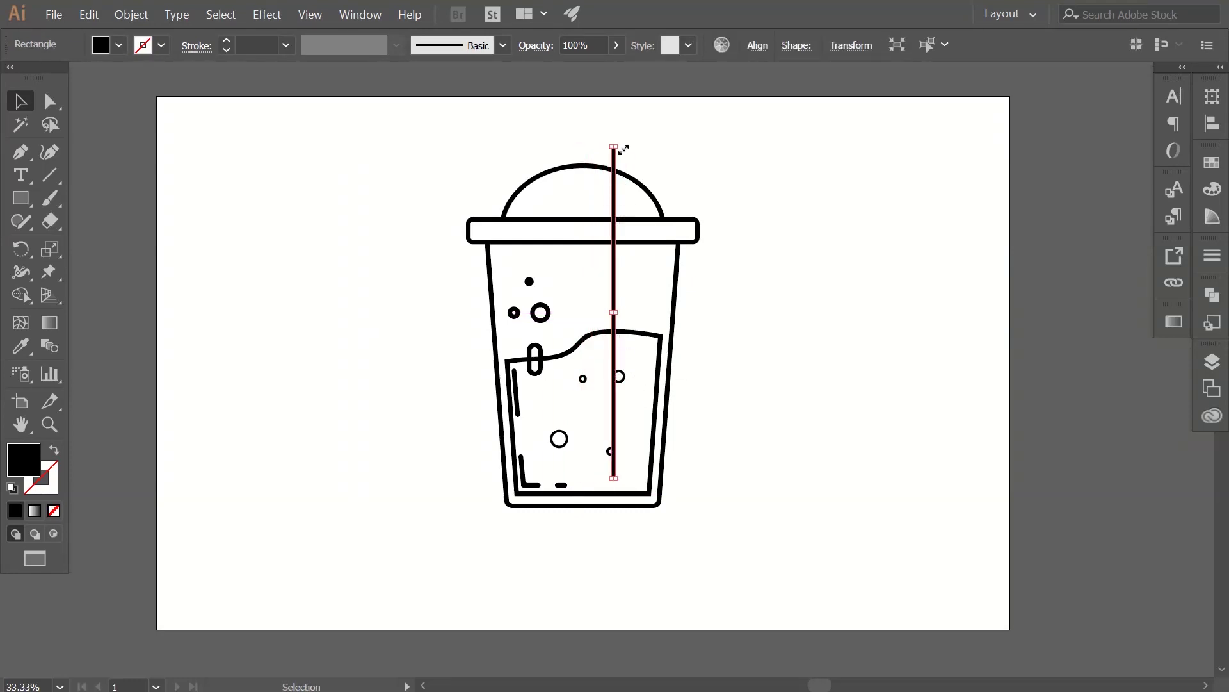
left_click_drag(621, 143, 593, 148)
left_click(610, 161)
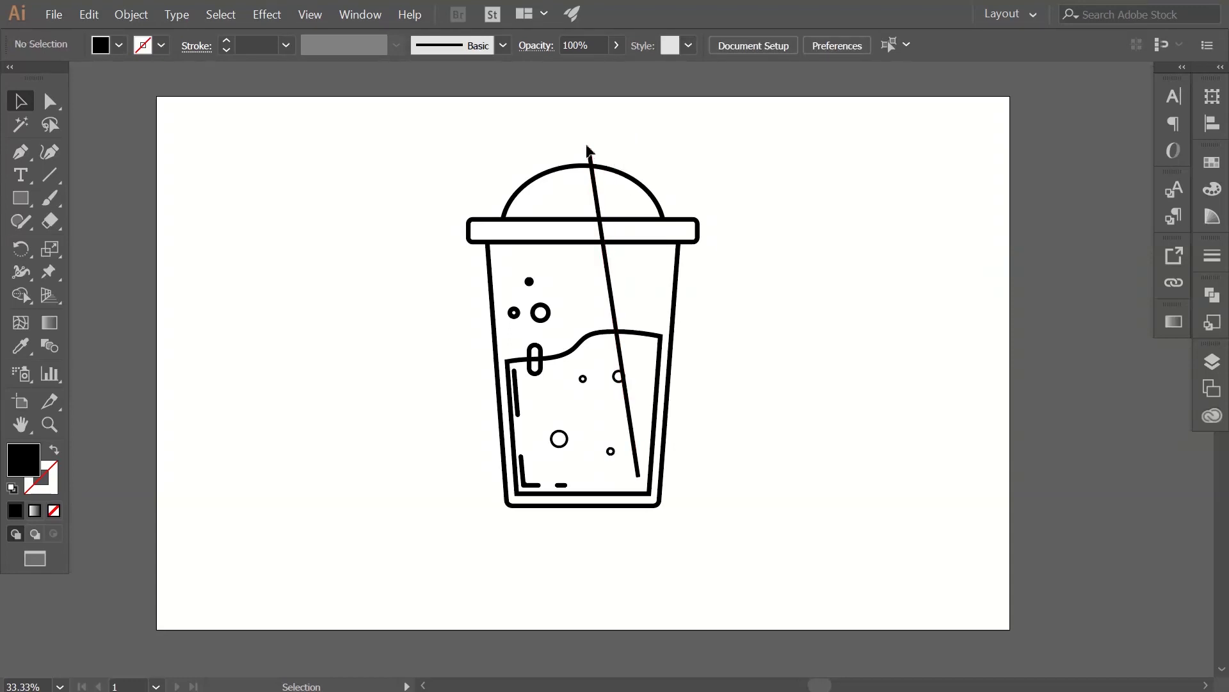
left_click(630, 419)
left_click_drag(594, 152, 592, 124)
left_click(650, 154)
left_click_drag(633, 426, 632, 442)
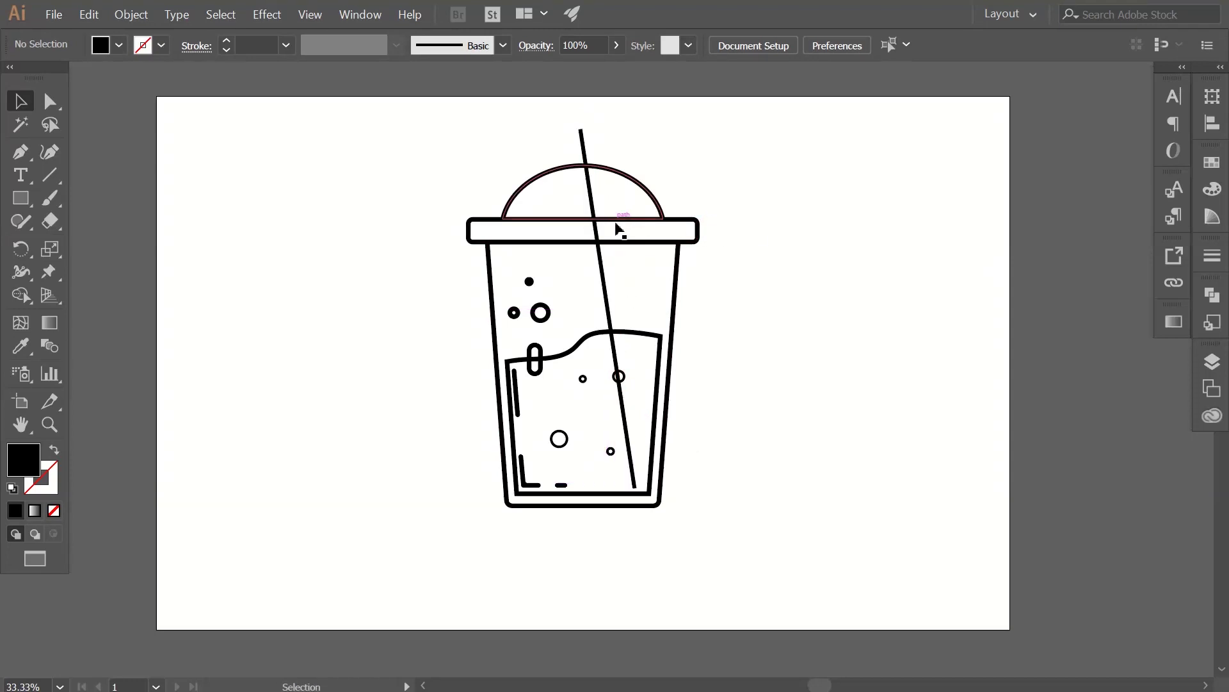
Expand the fill and stroke of the lid's rounded rim.
left_click(699, 229)
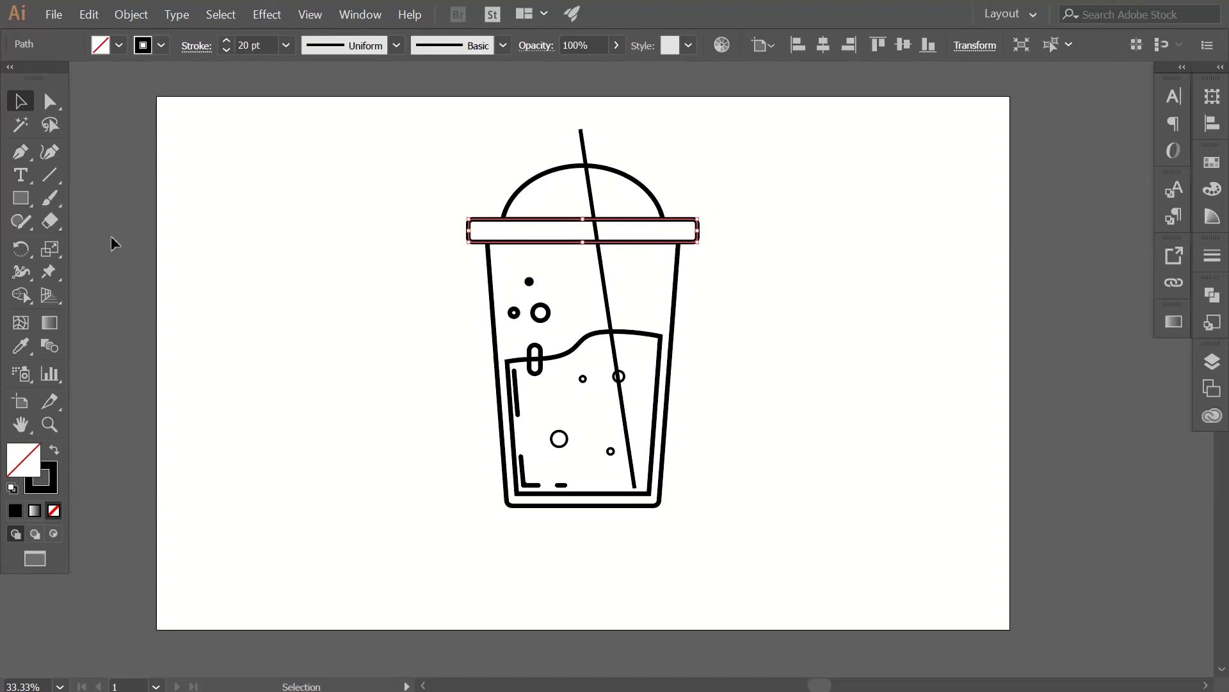
left_click(133, 14)
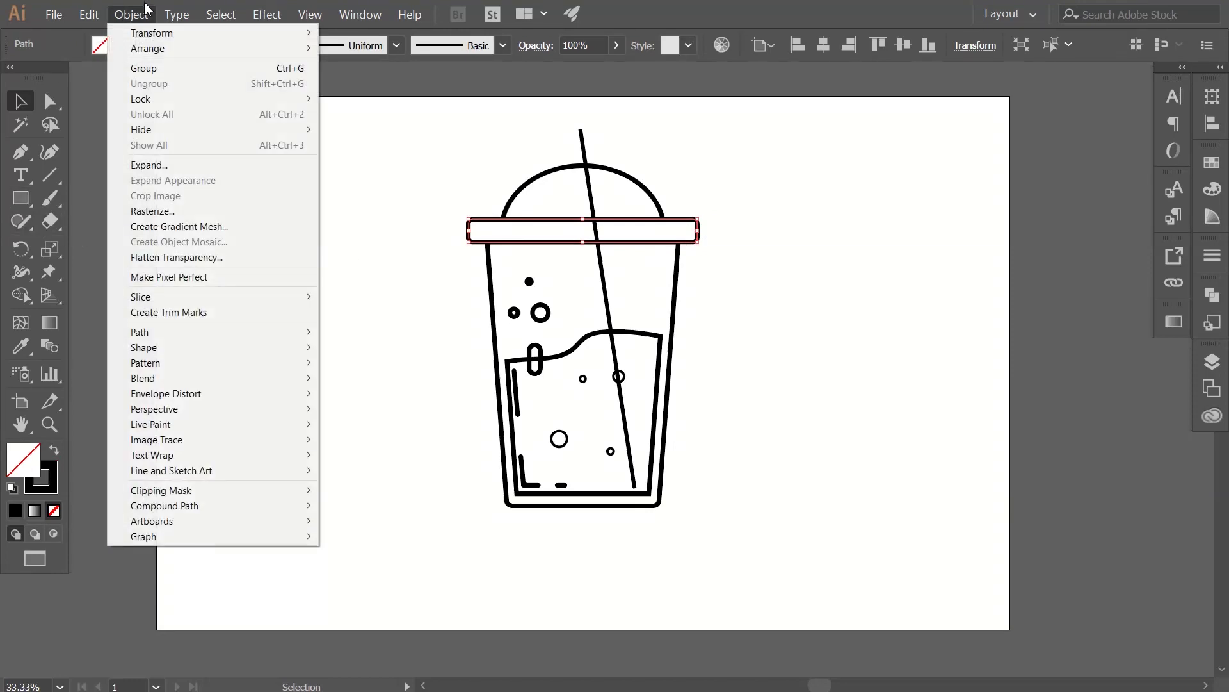
left_click(152, 166)
left_click(567, 443)
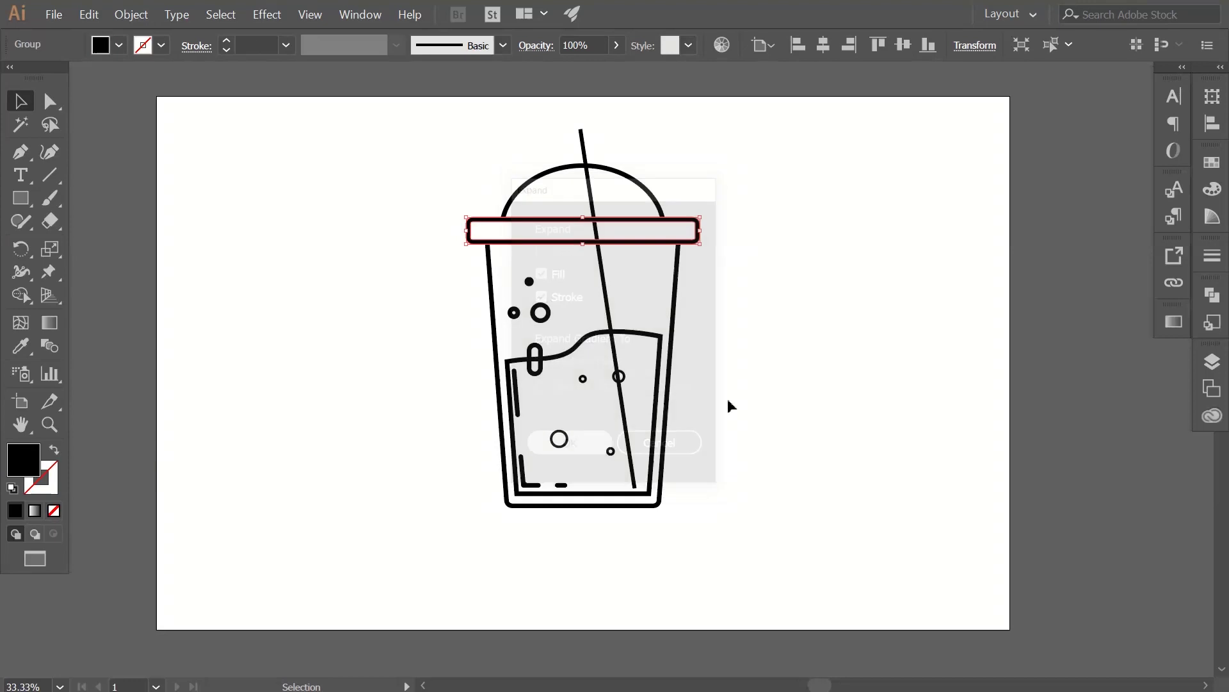
left_click(750, 327)
Draw a small square and a narrower rectangle beside it across the right part of the rim's lower edge.
key("z")
left_click(648, 232)
left_click_drag(625, 398, 644, 340)
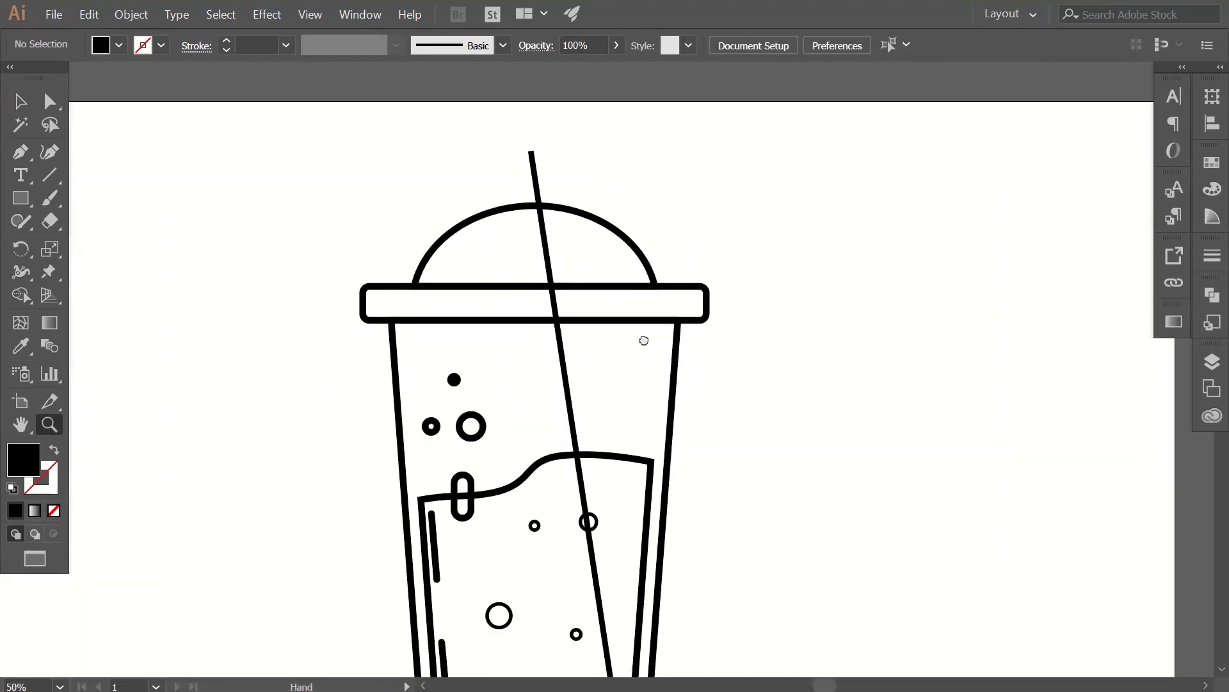
left_click(643, 340)
left_click(21, 199)
left_click_drag(613, 288, 654, 330)
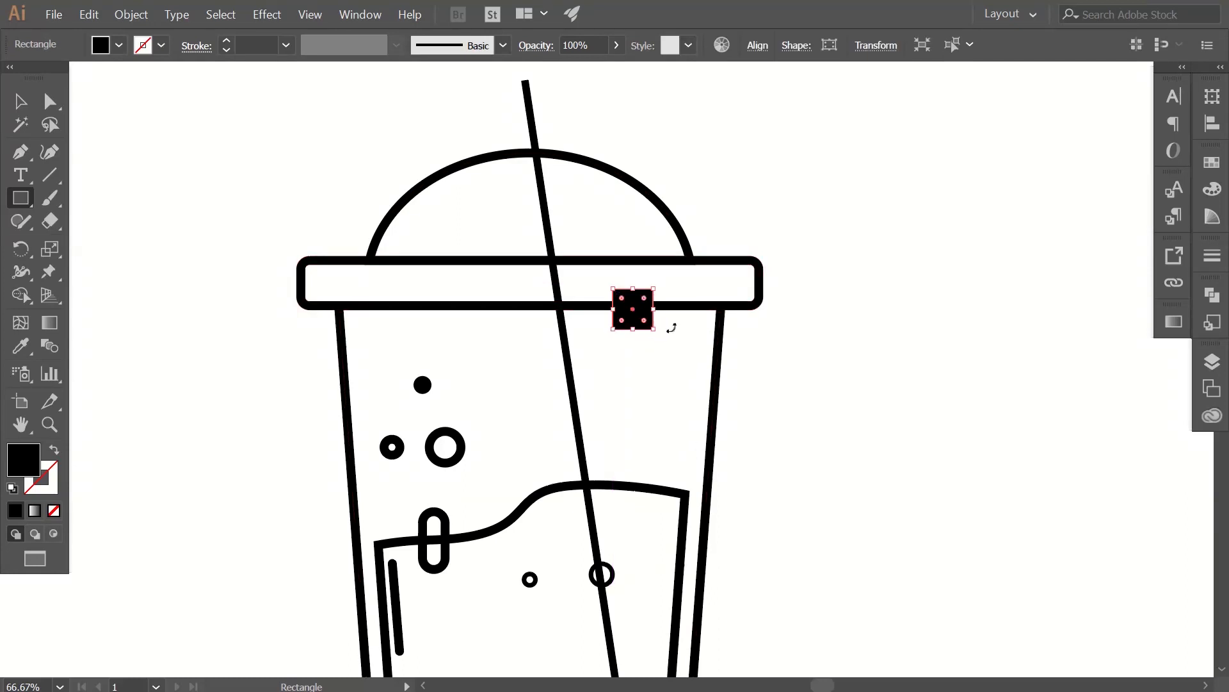
left_click_drag(671, 288, 686, 327)
key("v")
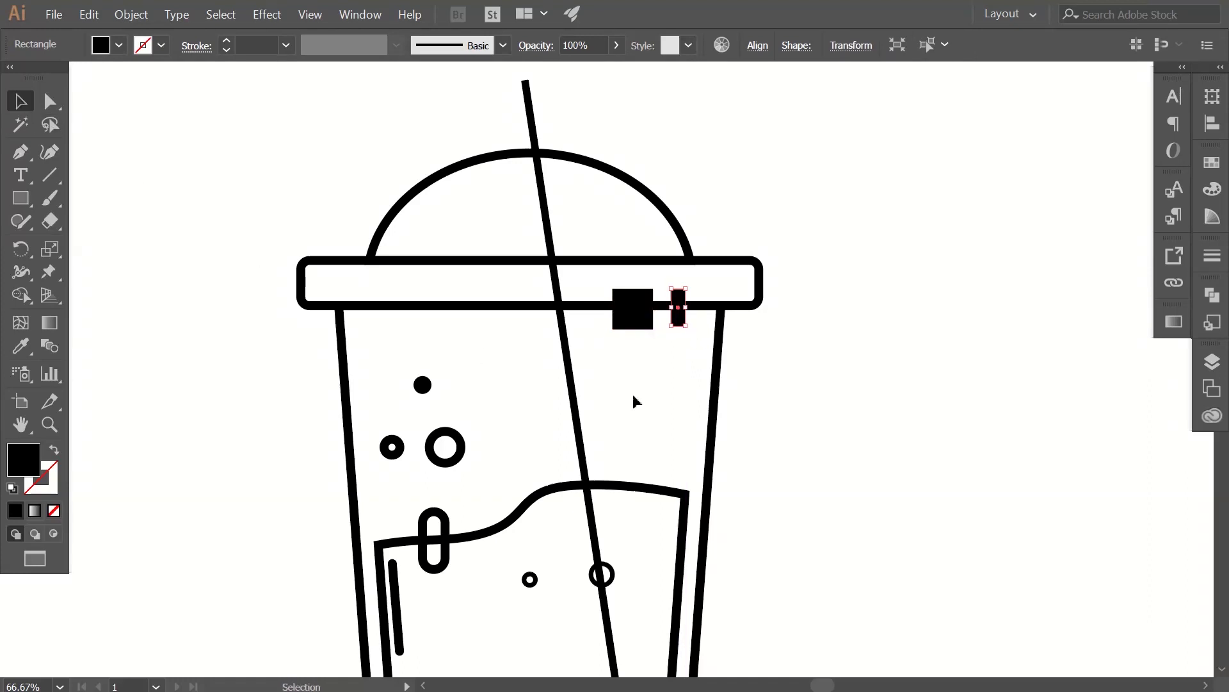
Try to subtract the two small rectangles from the lid's rim with Pathfinder's Minus Front.
left_click(697, 370)
left_click_drag(607, 289, 607, 289)
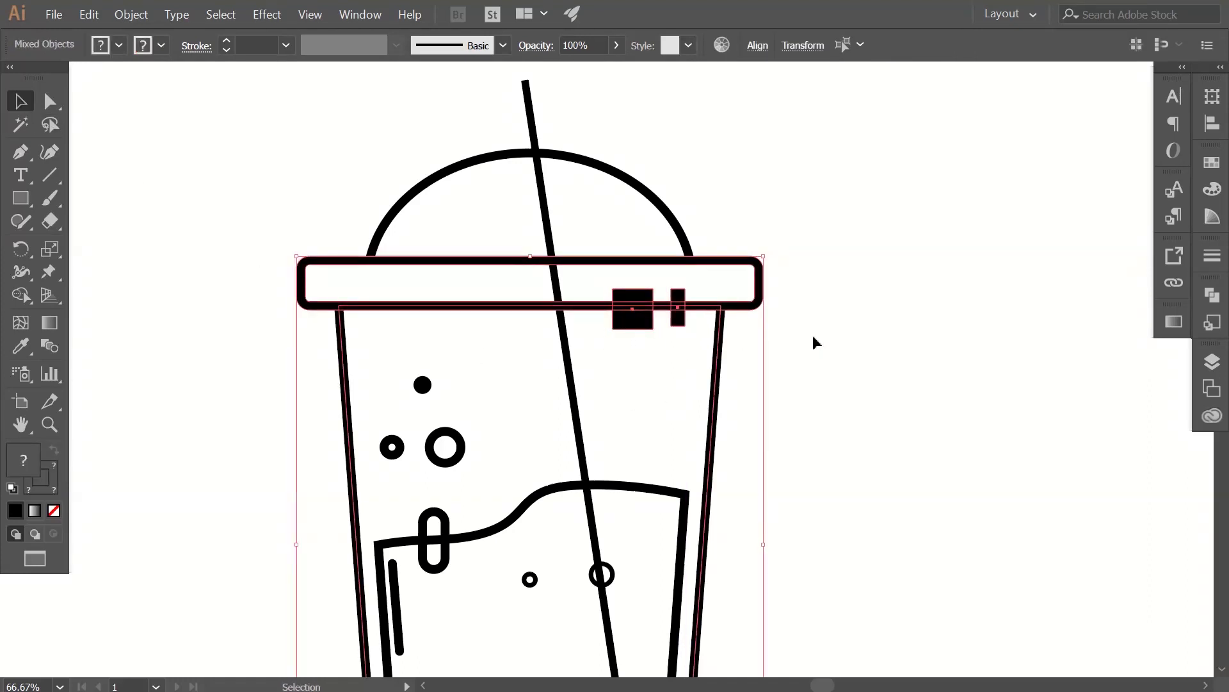
left_click(815, 340)
left_click(672, 320, "shift")
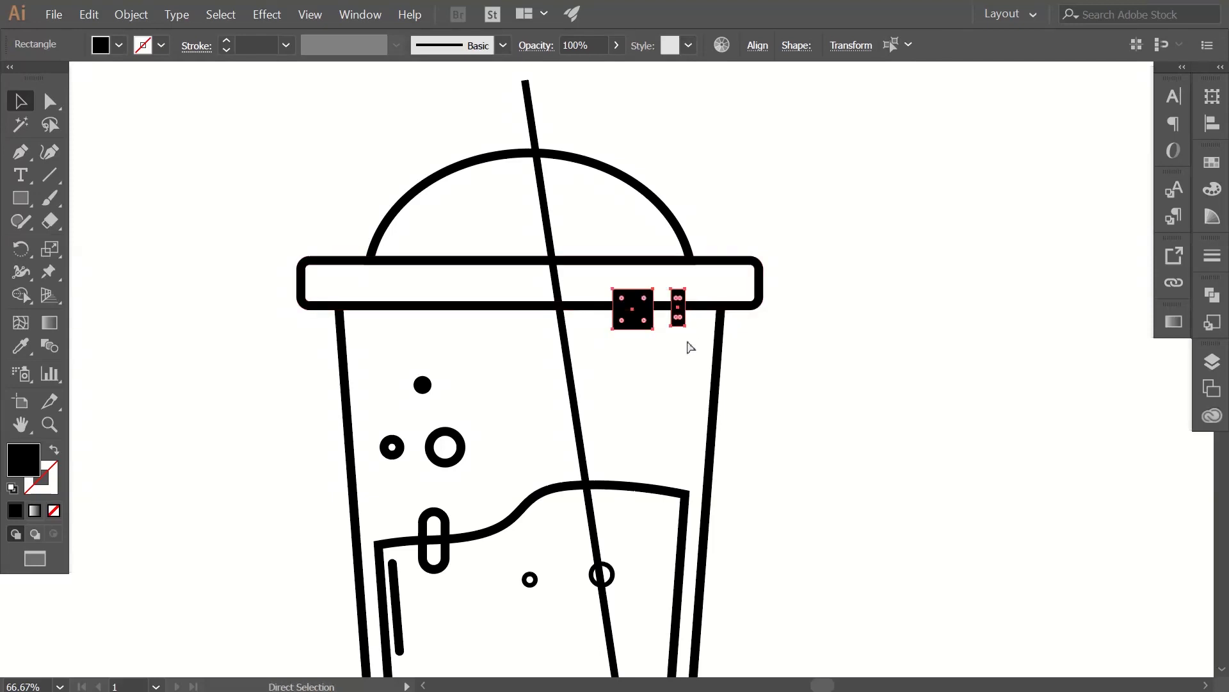
left_click(800, 365)
left_click(675, 318)
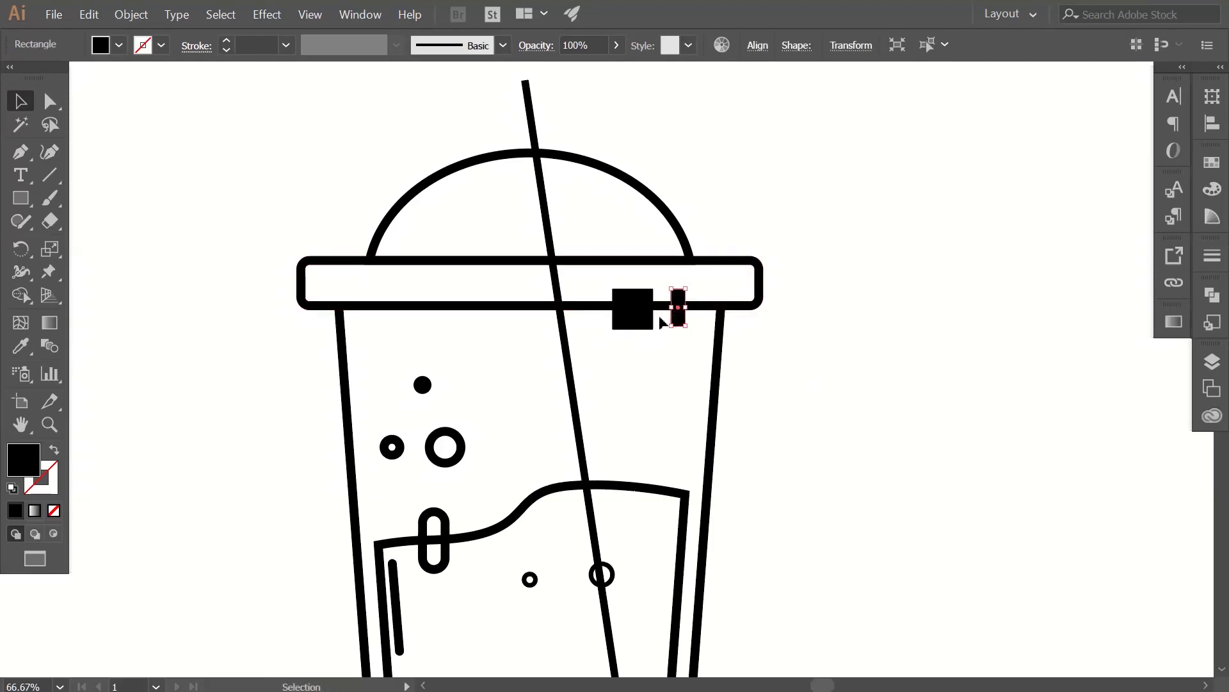
left_click(737, 279, "shift")
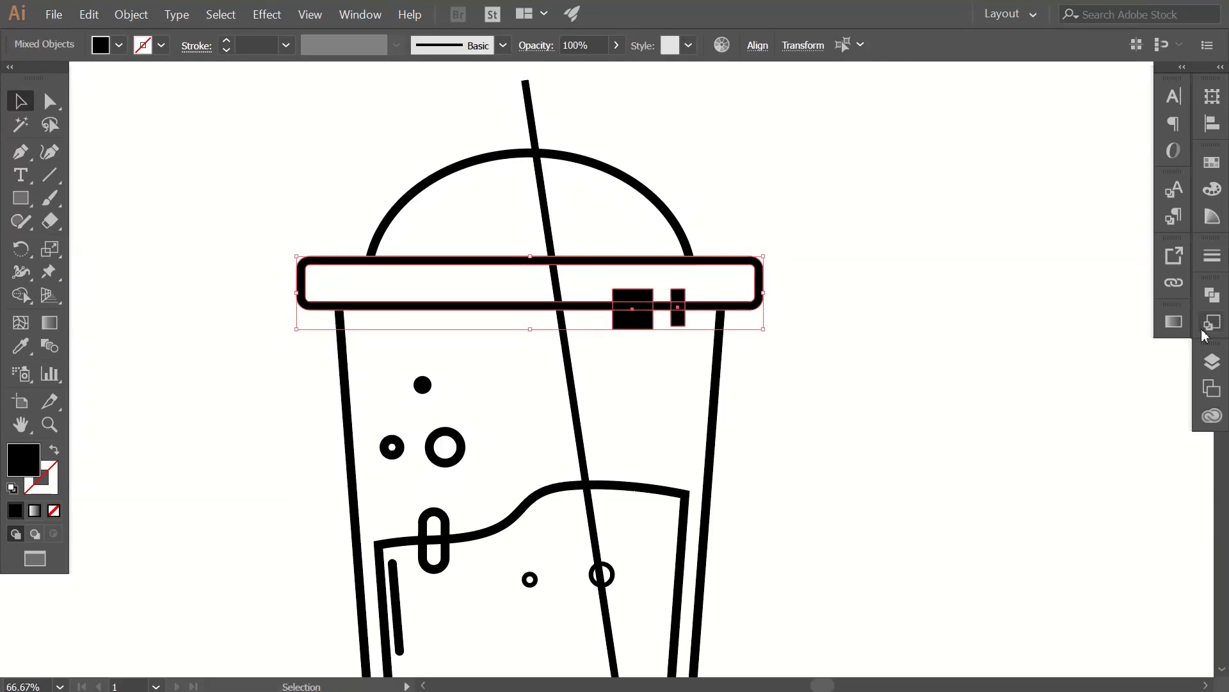
left_click(1212, 304)
left_click(1024, 339)
left_click(839, 380)
Expand the fill and stroke of the cup body's outline.
left_click(719, 402)
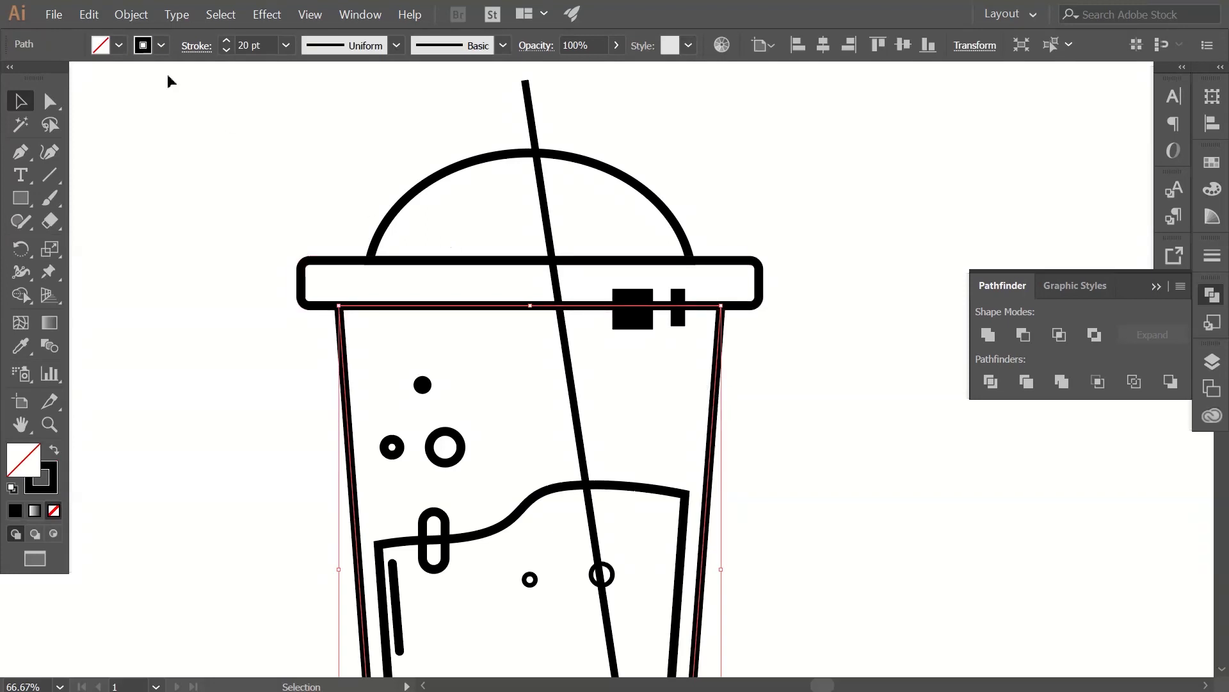
left_click(128, 15)
left_click(151, 165)
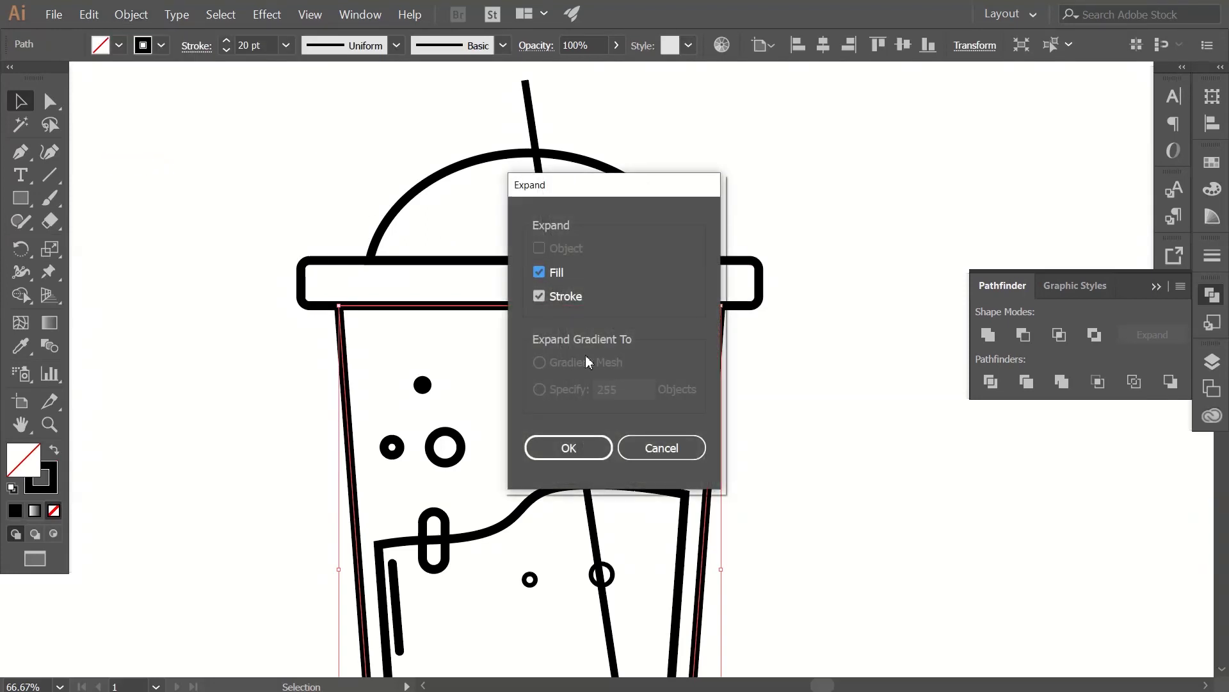
left_click(547, 446)
left_click(927, 375)
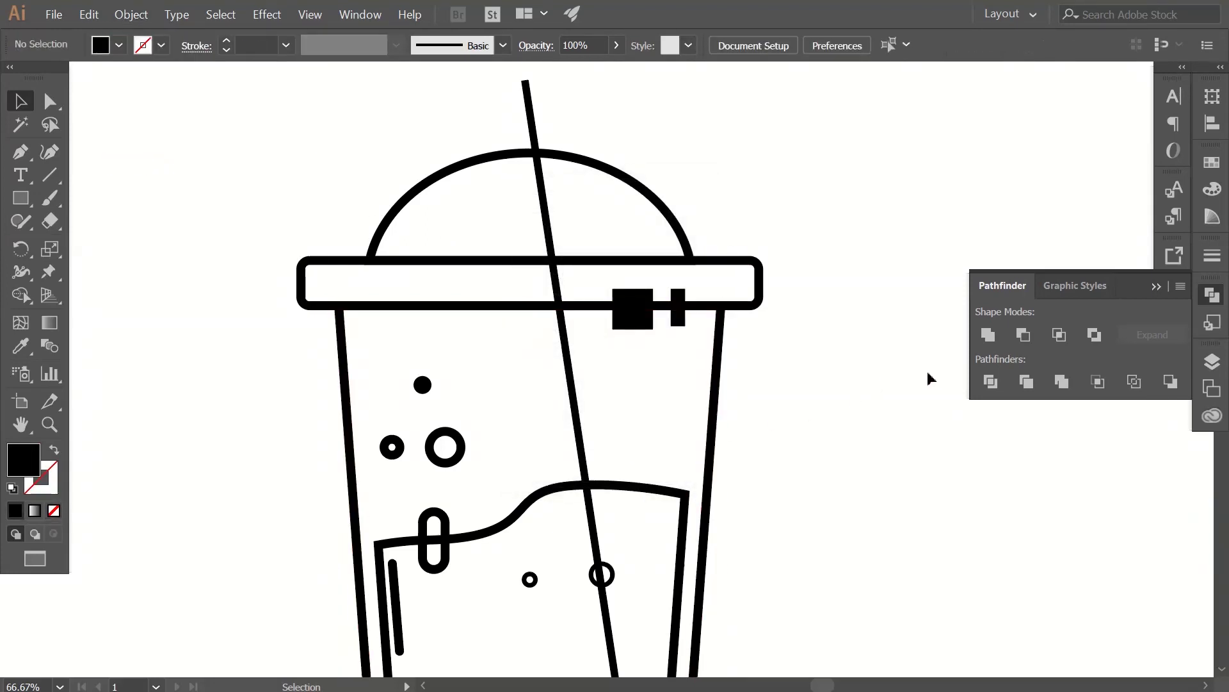
Subtract the two small black rectangles from the expanded cup body outline with Pathfinder's Minus Front.
left_click(1212, 296)
left_click(678, 306)
left_click(632, 308, "shift")
left_click(719, 403, "shift")
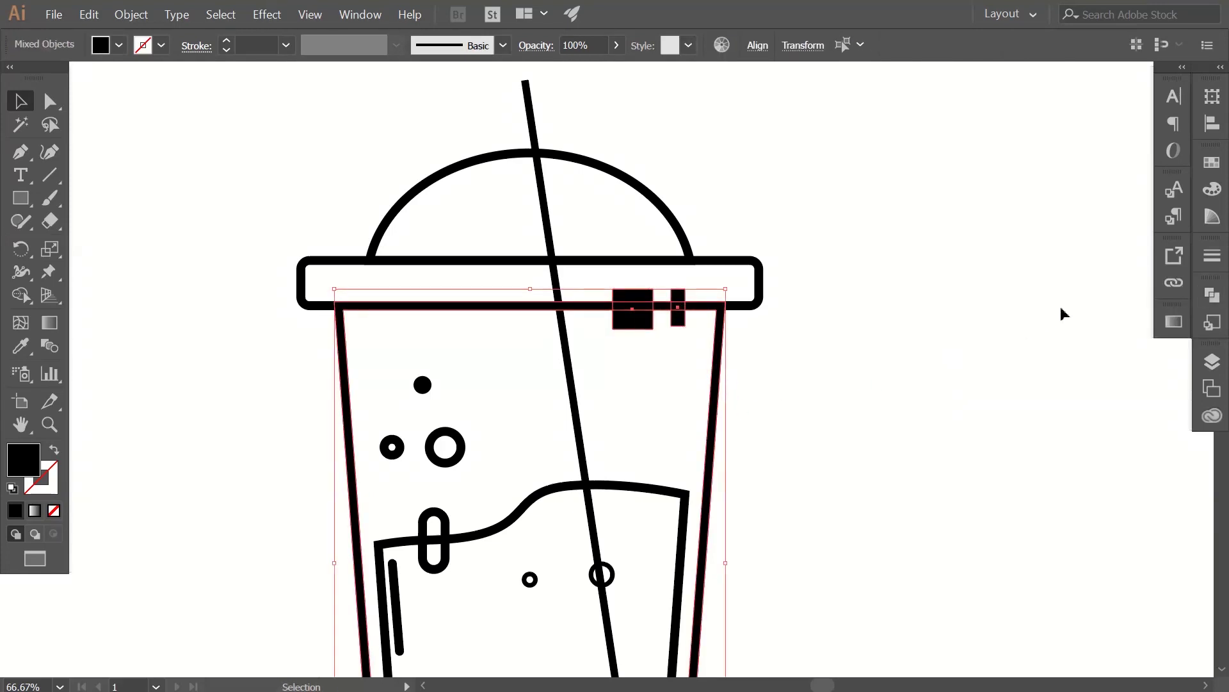
left_click(1212, 296)
left_click(1019, 338)
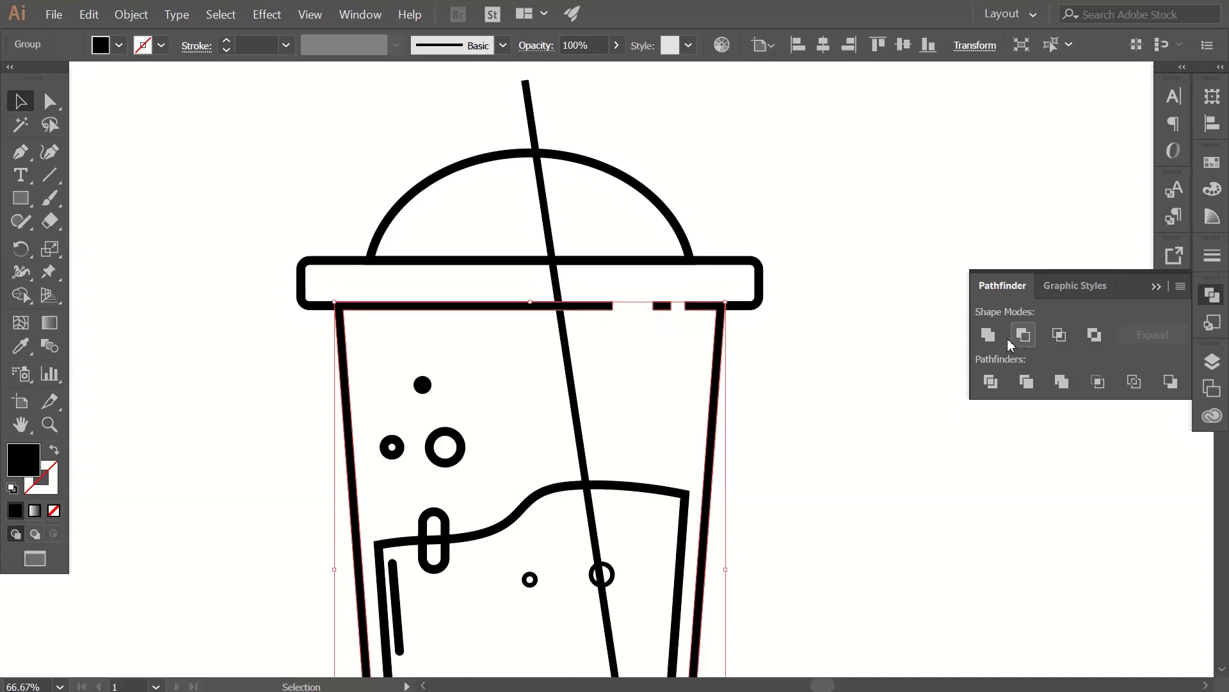
left_click(1212, 298)
left_click(851, 338)
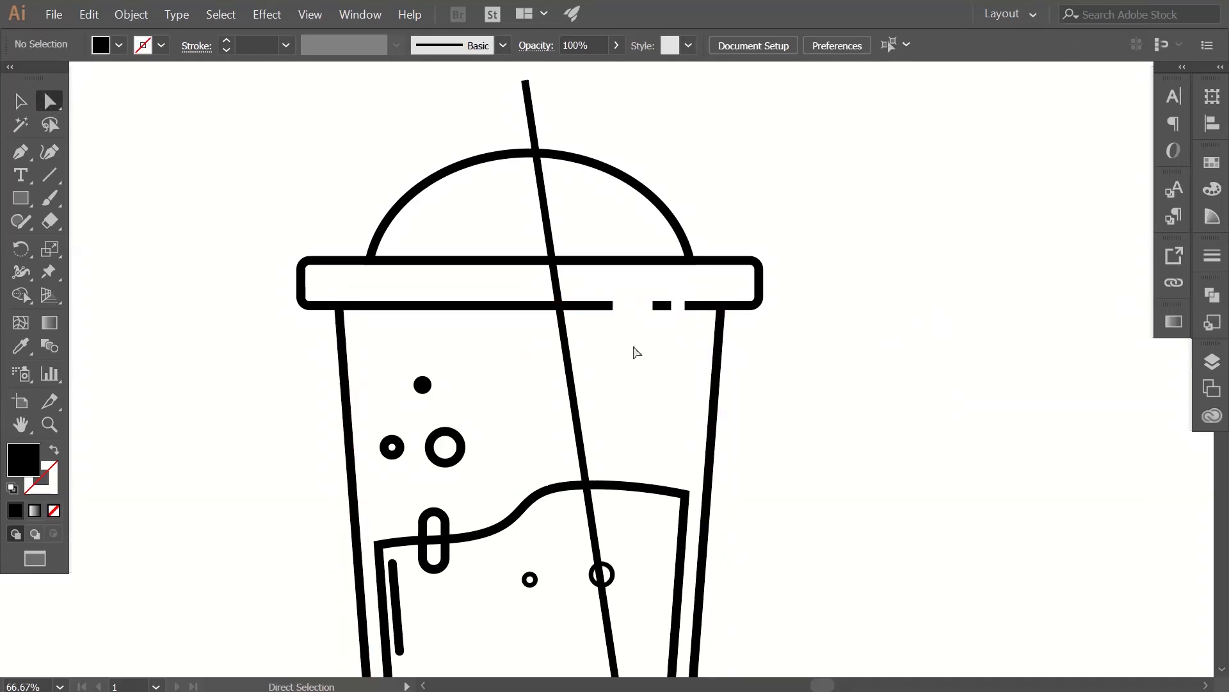
Fully round the cut end of the long segment of the rim's lower edge, left of the wide gap.
left_click(602, 309)
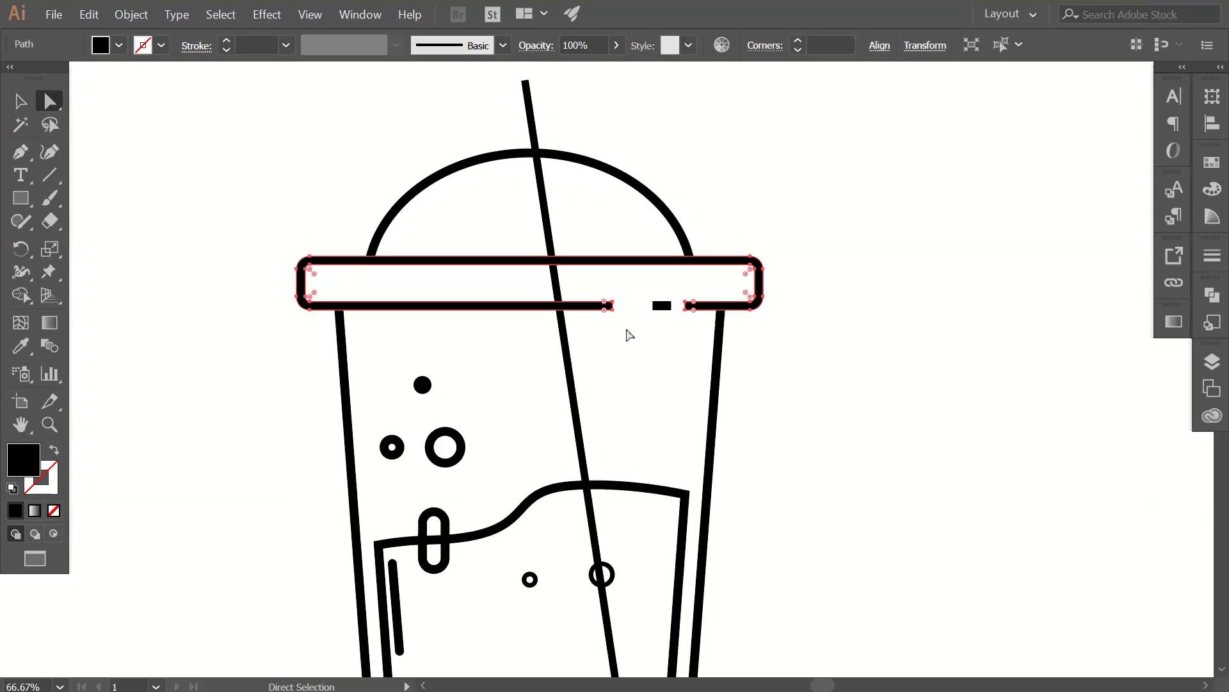
left_click_drag(612, 305, 609, 300)
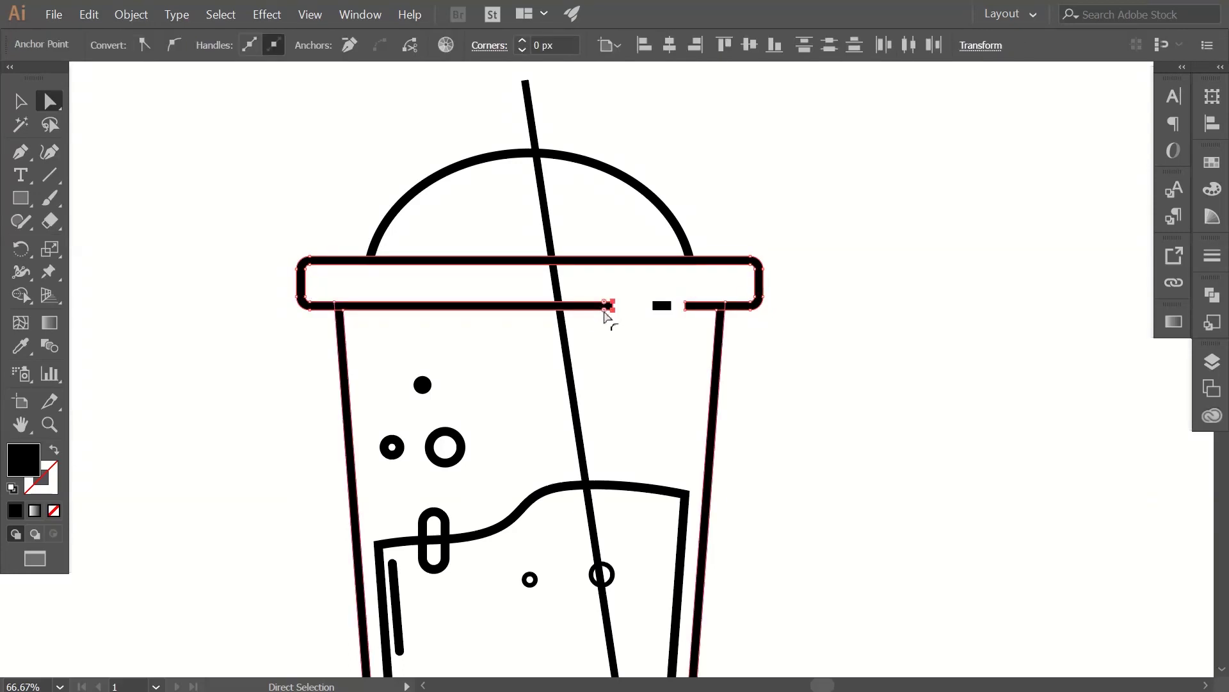
left_click(642, 349)
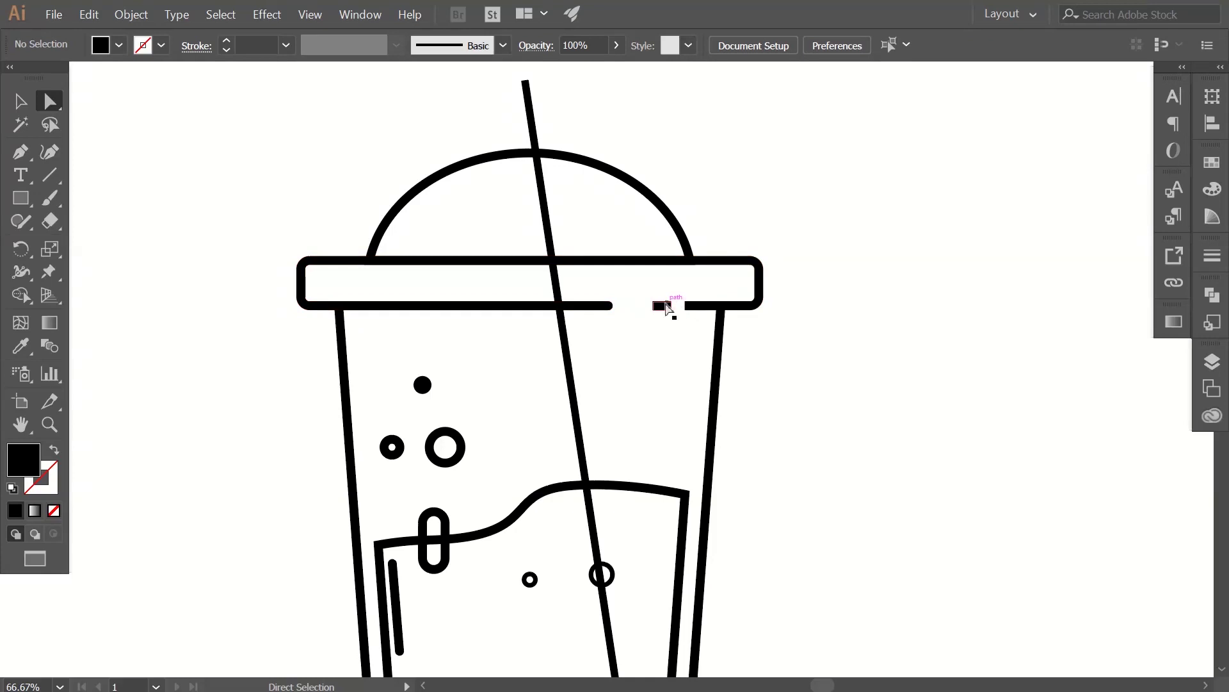
Round the corners of the short dash between the two gaps in the rim's lower edge to 10 px.
left_click(664, 307)
key("z")
left_click(671, 314)
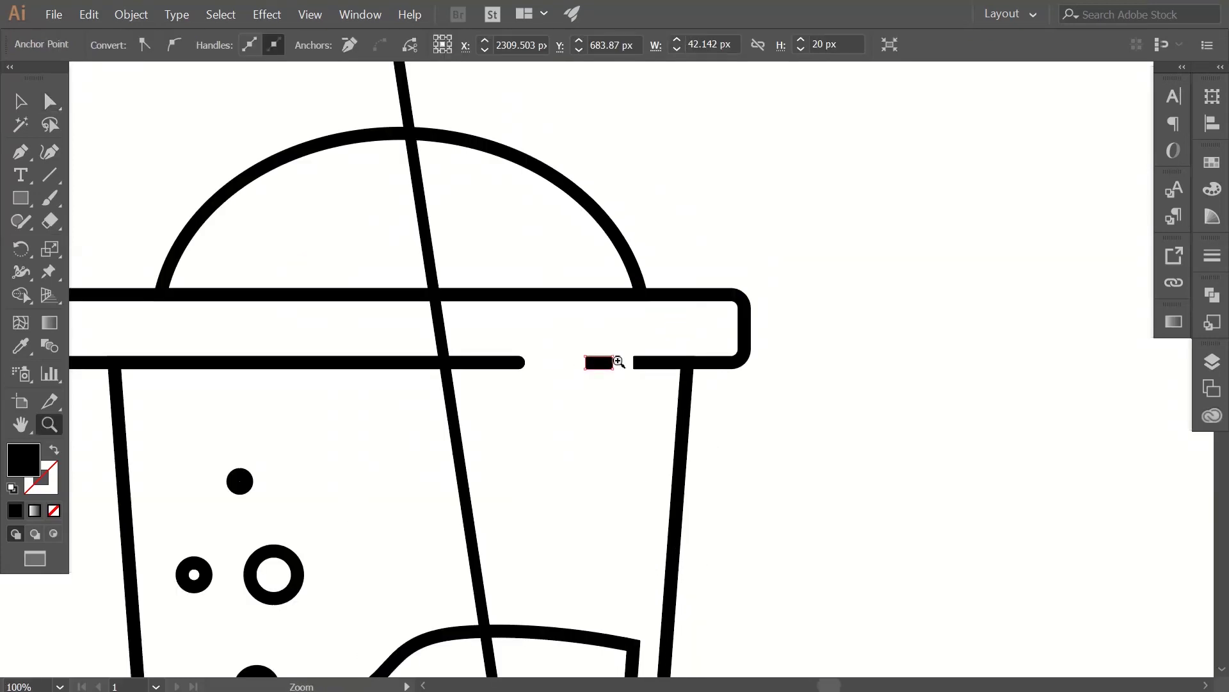
left_click(617, 357)
left_click(614, 388)
key("a")
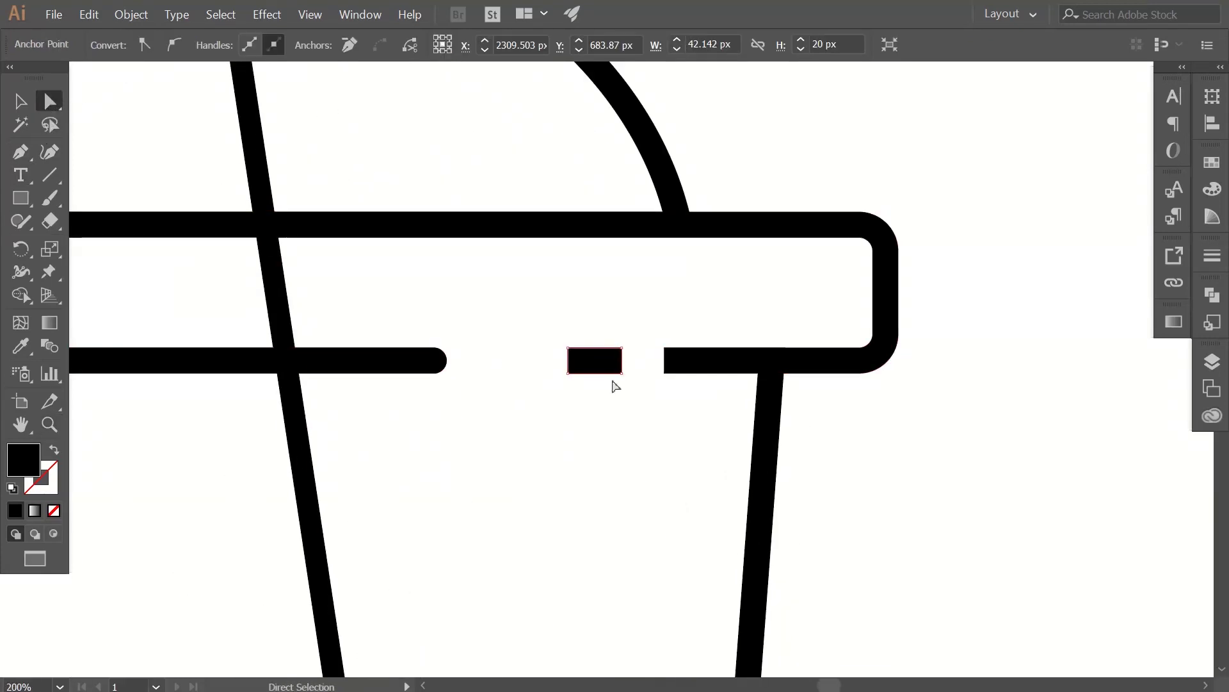
left_click(609, 365)
left_click_drag(613, 357, 583, 363)
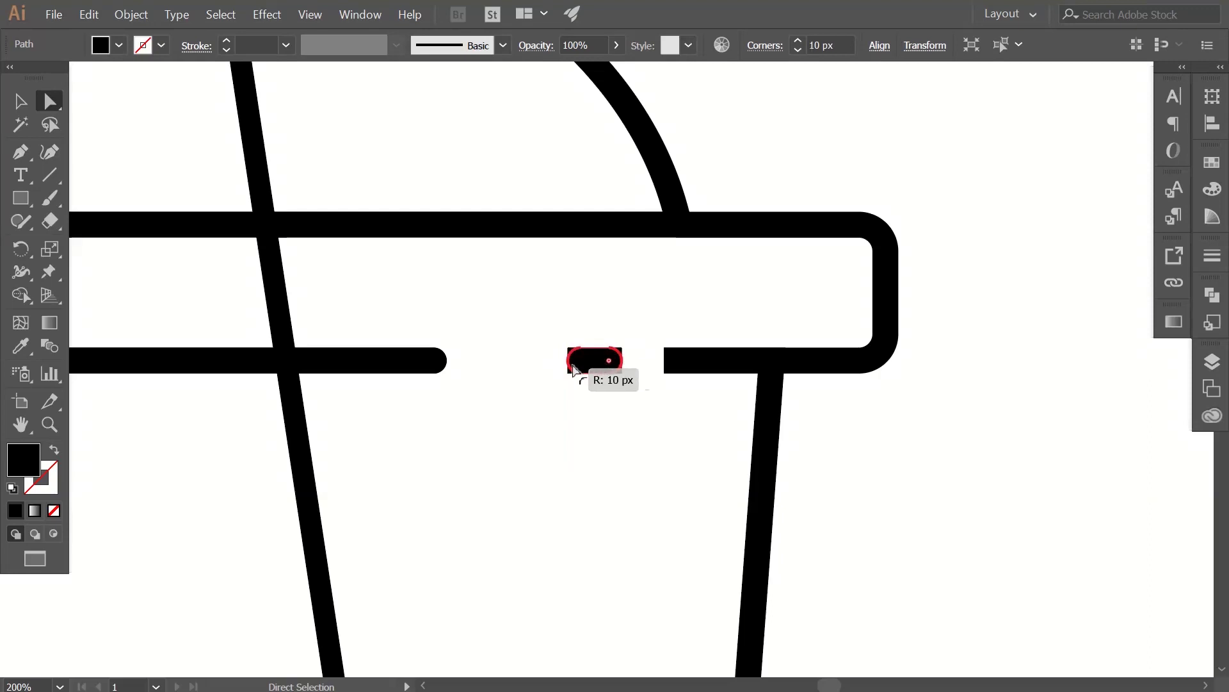
left_click(596, 420)
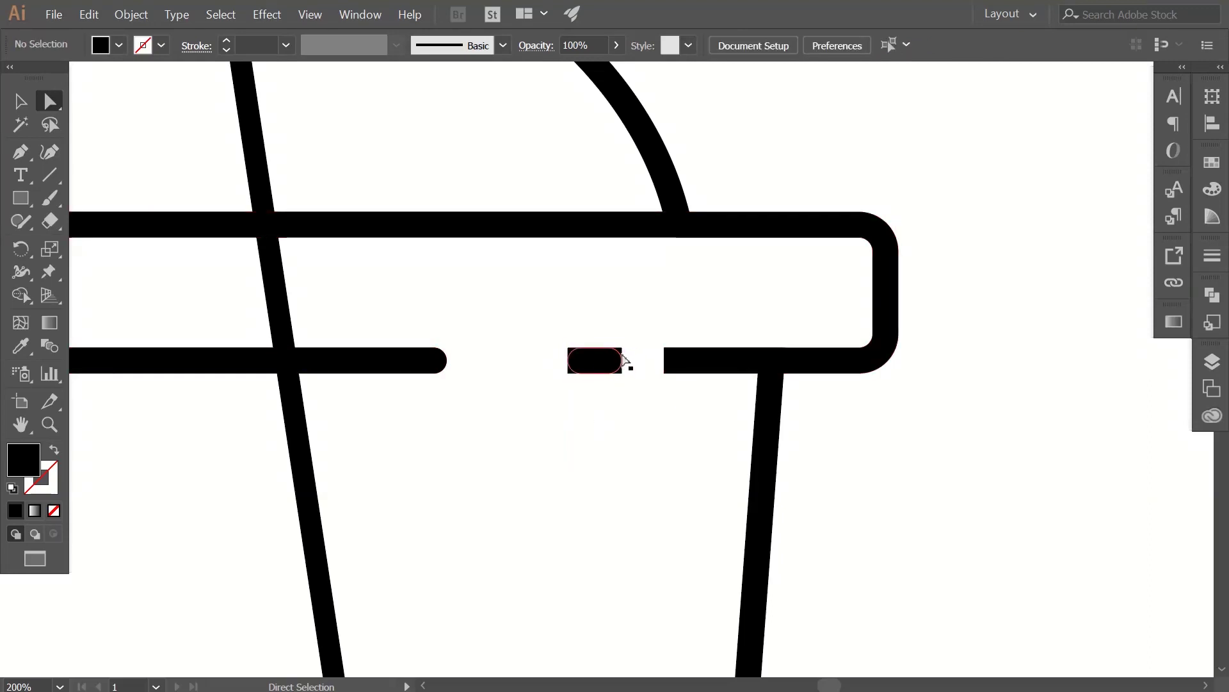
key("ctrl+z")
left_click(582, 417)
Ungroup the cut outline pieces and delete the square-cornered dash overlapping the rounded one.
key("v")
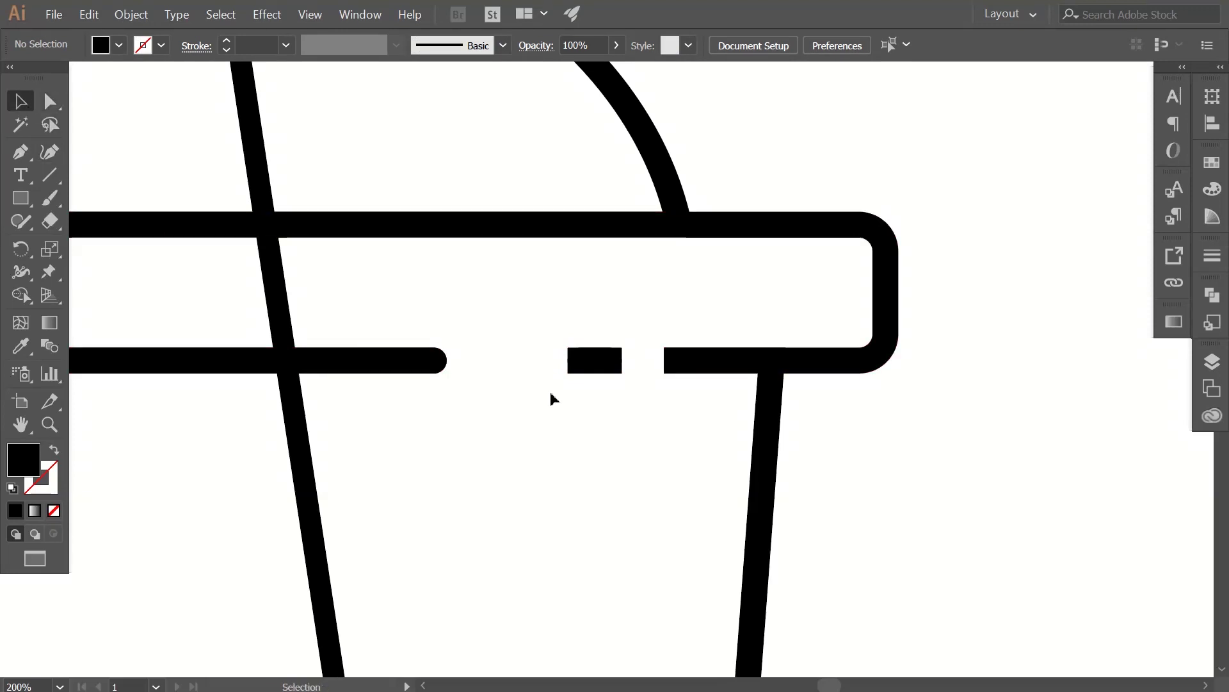
left_click(571, 366)
right_click(571, 370)
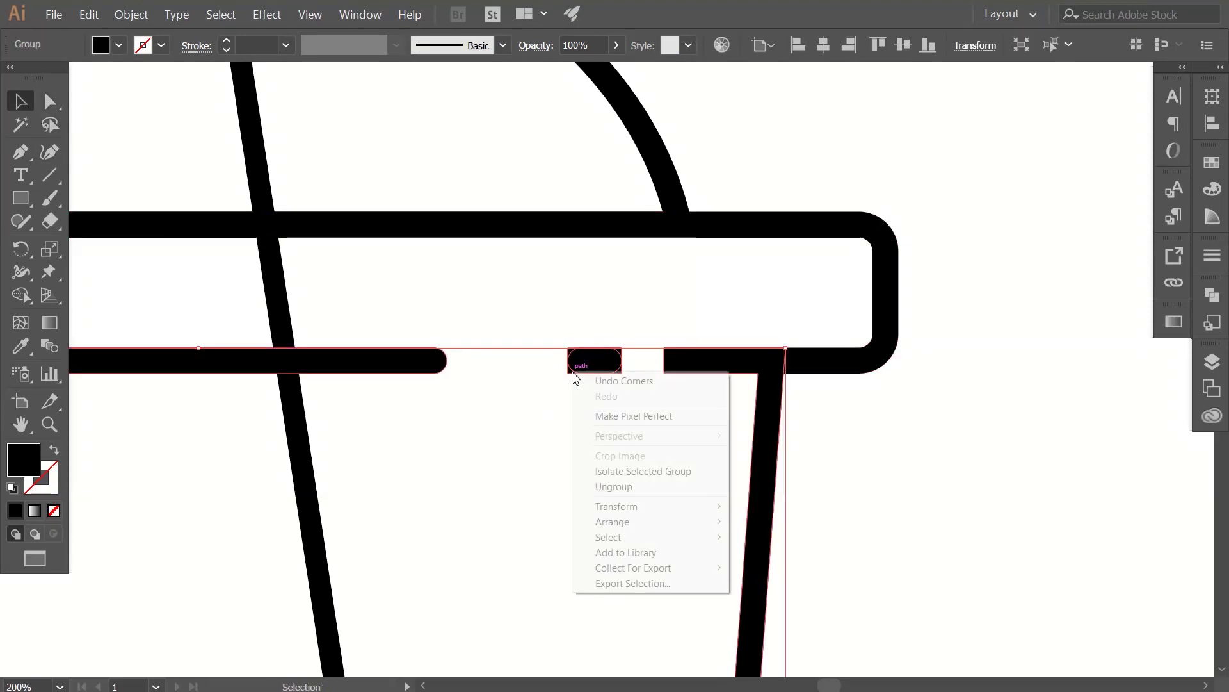
left_click(622, 487)
left_click(621, 492)
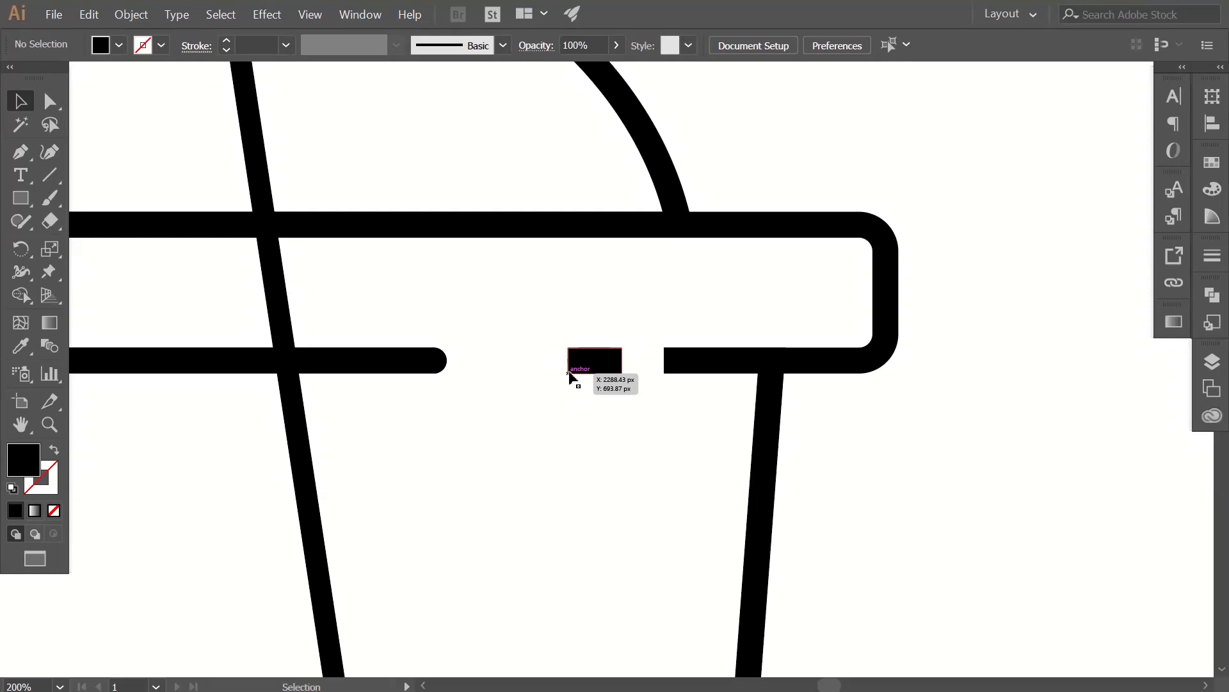
left_click(570, 378)
key("ctrl+shift+a")
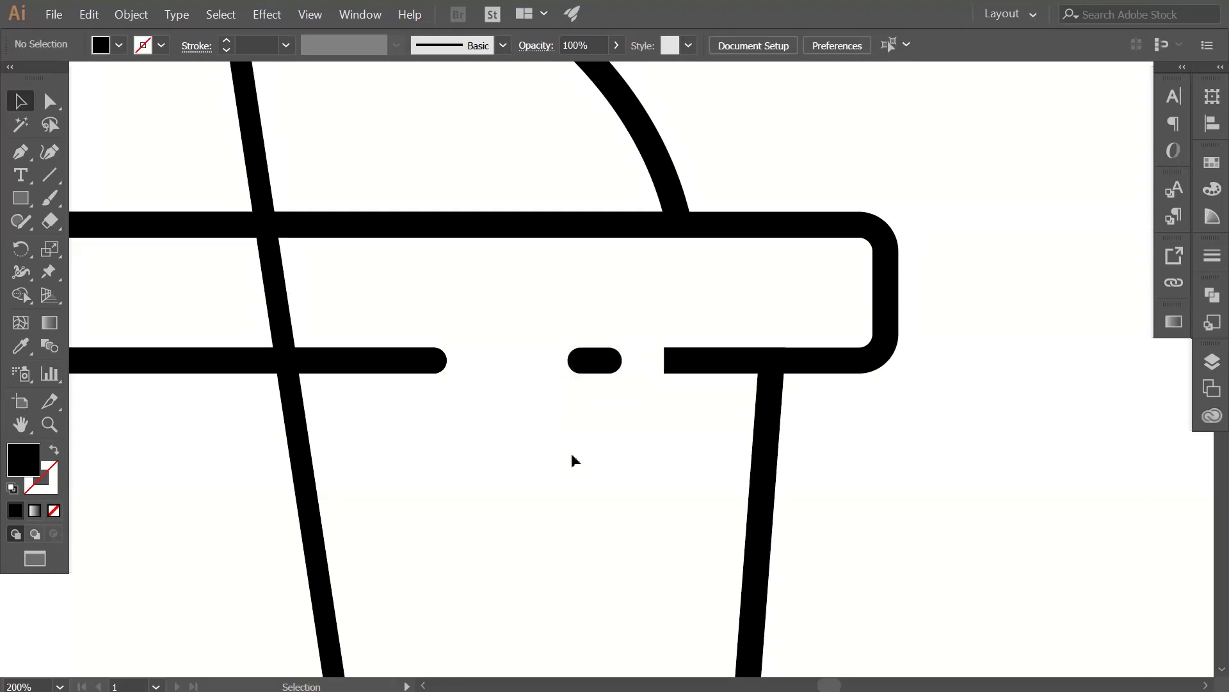
Fully round the cut end of the segment right of the dash on the rim's lower edge.
left_click(701, 371)
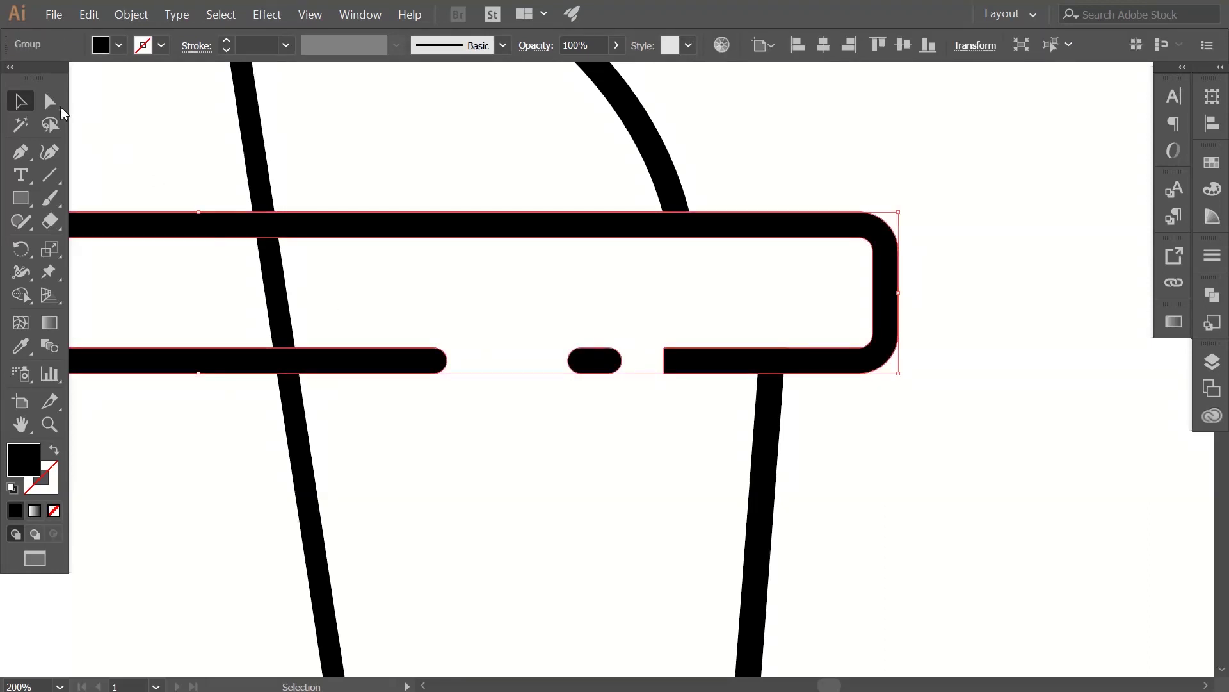
left_click(50, 101)
left_click(711, 471)
left_click_drag(653, 333, 677, 403)
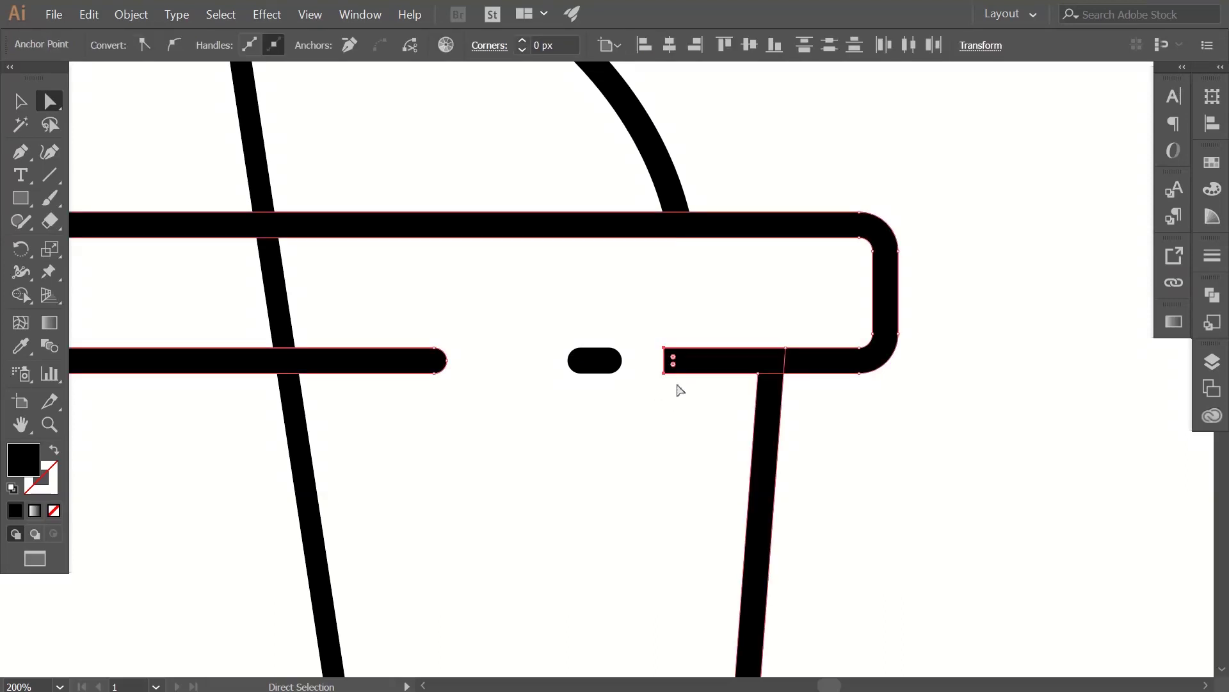
left_click_drag(673, 360, 704, 384)
left_click(662, 446)
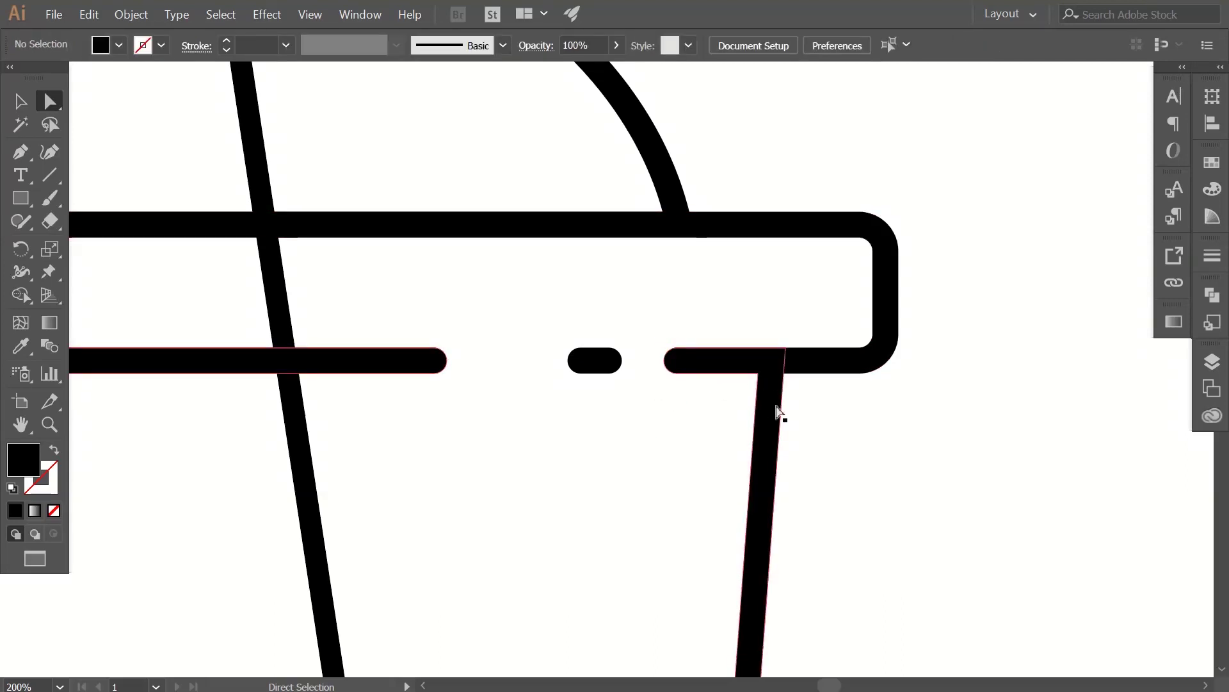
Fill the wavy liquid shape with the dark blue swatch.
key("z")
left_click(704, 452, "alt")
left_click(647, 432, "alt")
left_click(550, 397, "alt")
left_click(585, 412, "alt")
left_click_drag(634, 400, 642, 354)
left_click(641, 365, "alt")
left_click_drag(634, 351, 636, 342)
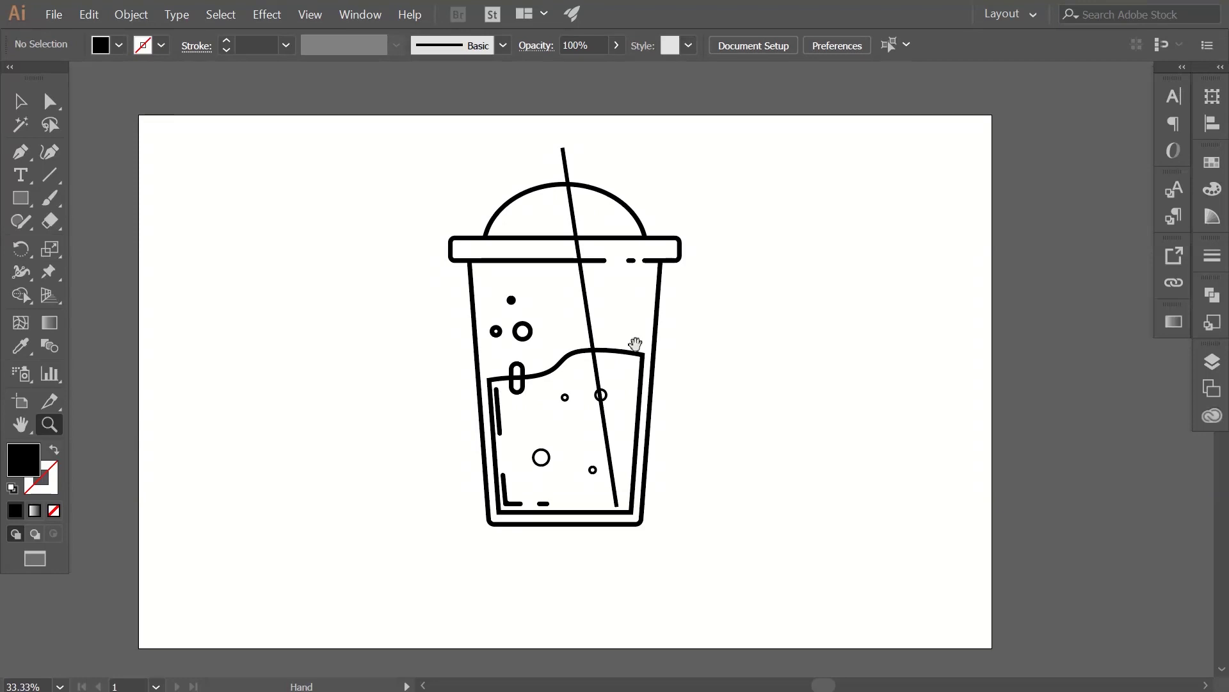
left_click(20, 102)
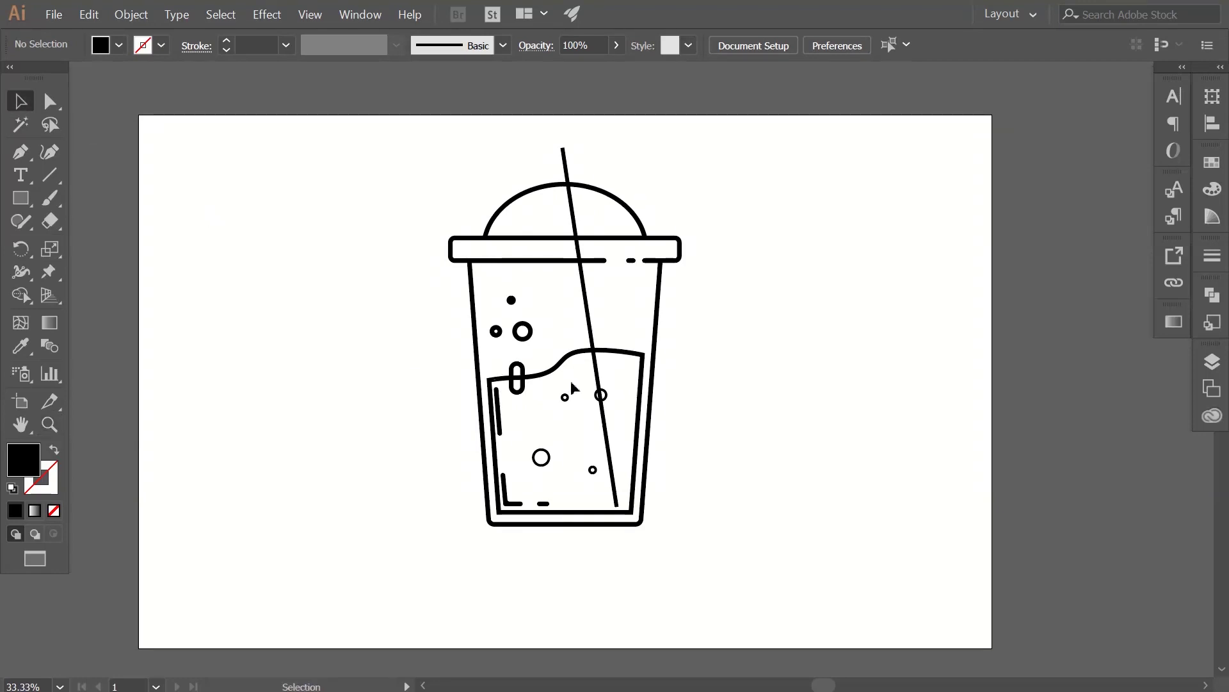
left_click(566, 364)
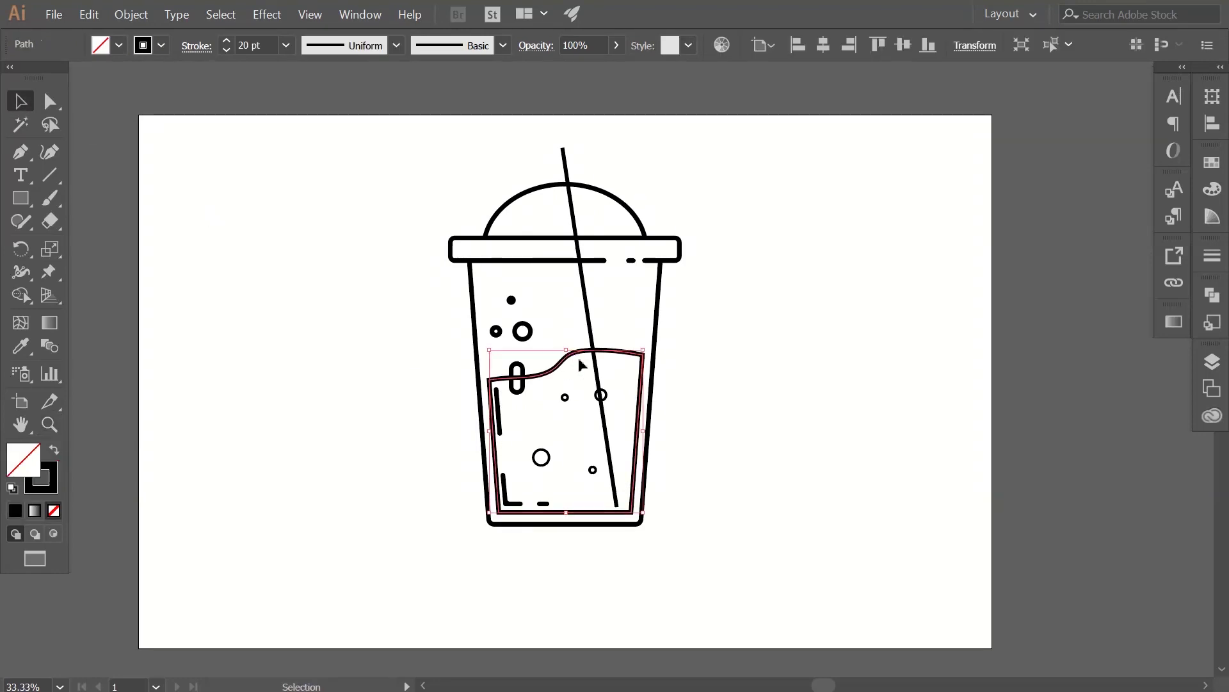
left_click(1206, 165)
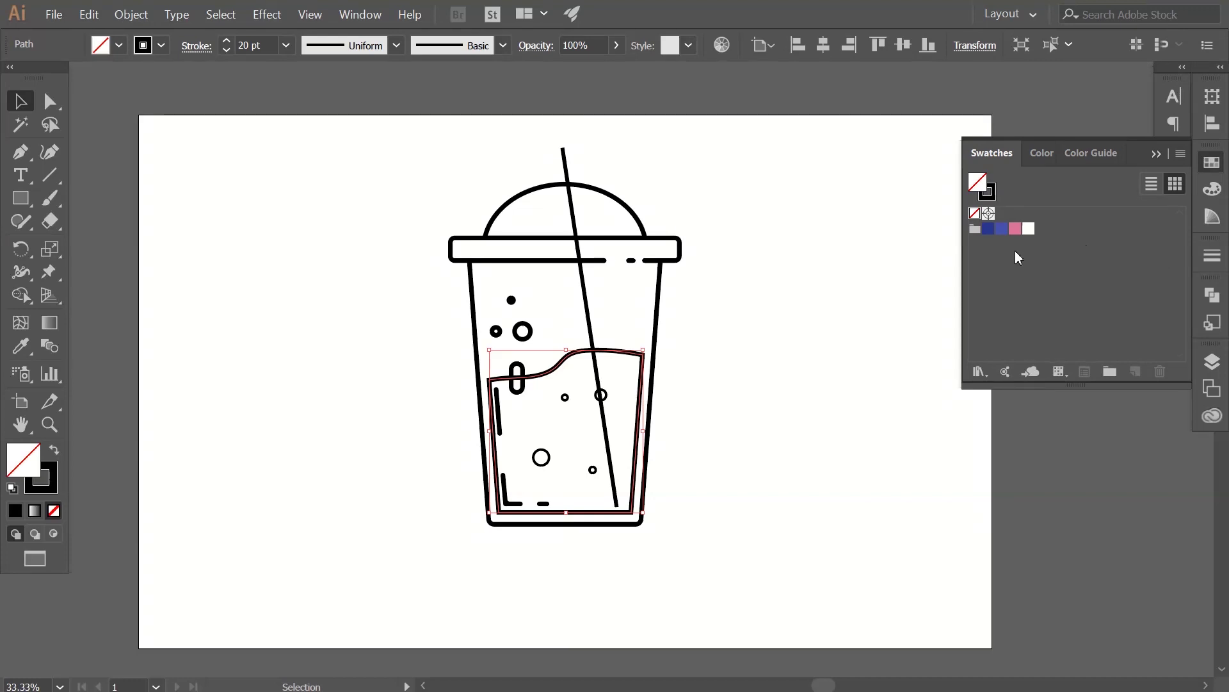
left_click(990, 230)
left_click(823, 297)
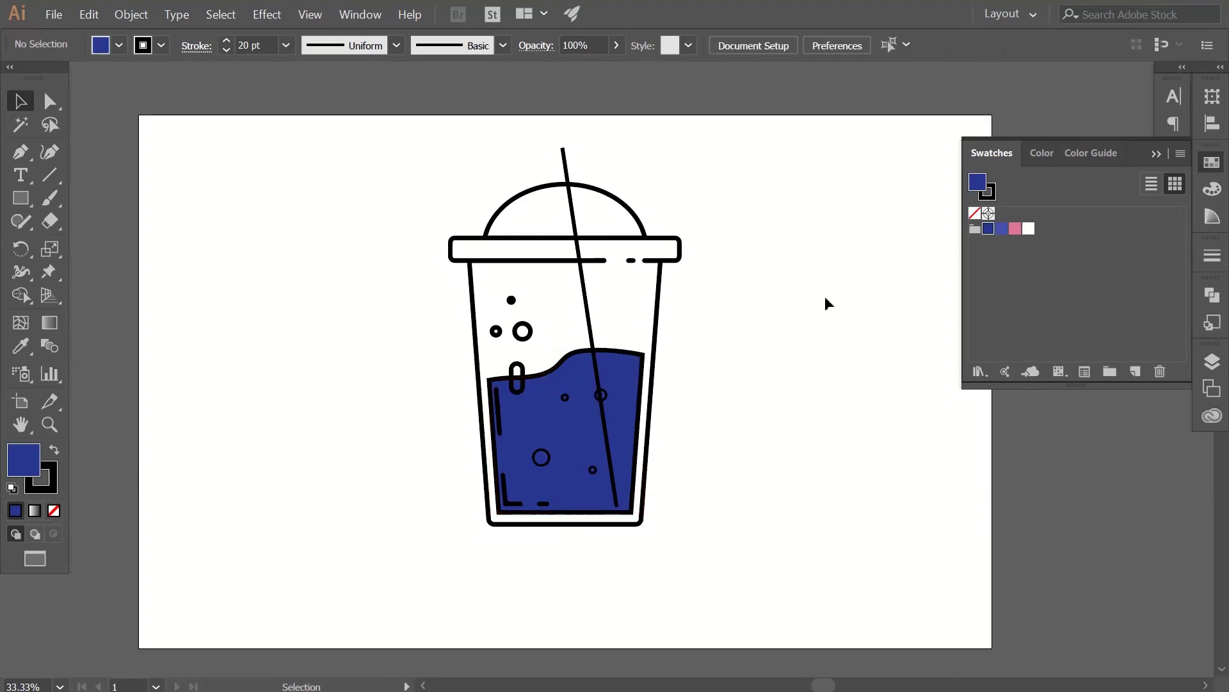
Fill the rounded vertical pill on the liquid's surface with the same dark blue swatch.
left_click(515, 375)
left_click(989, 230)
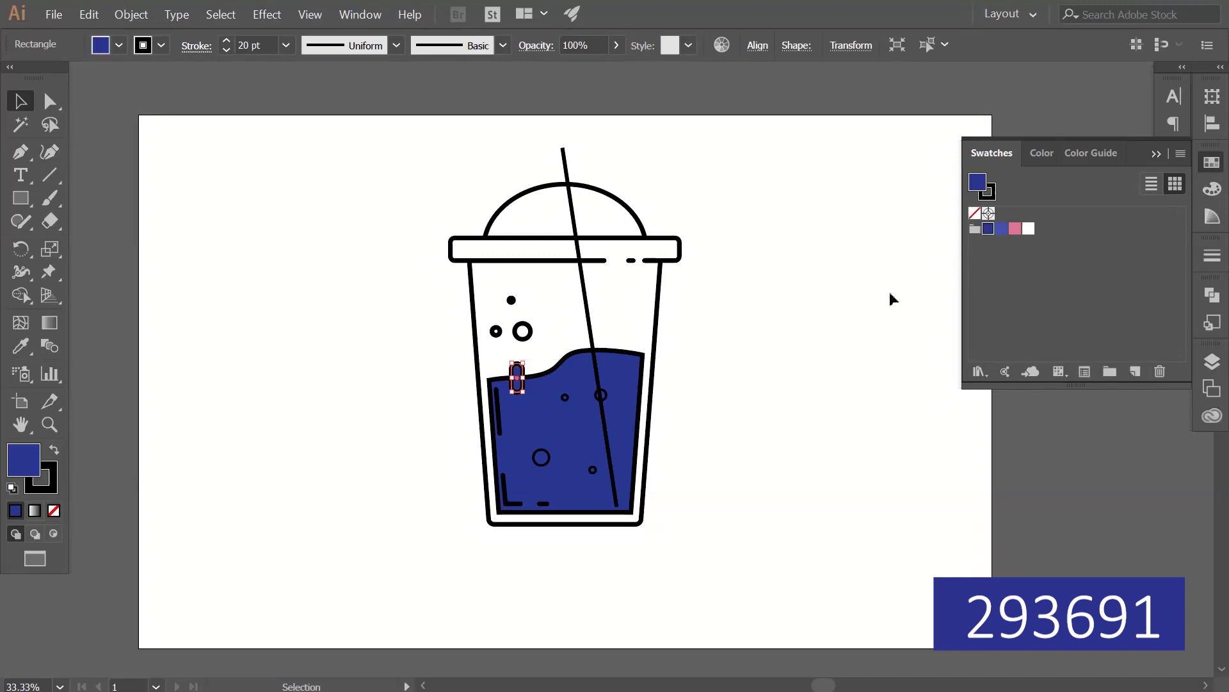
left_click(773, 360)
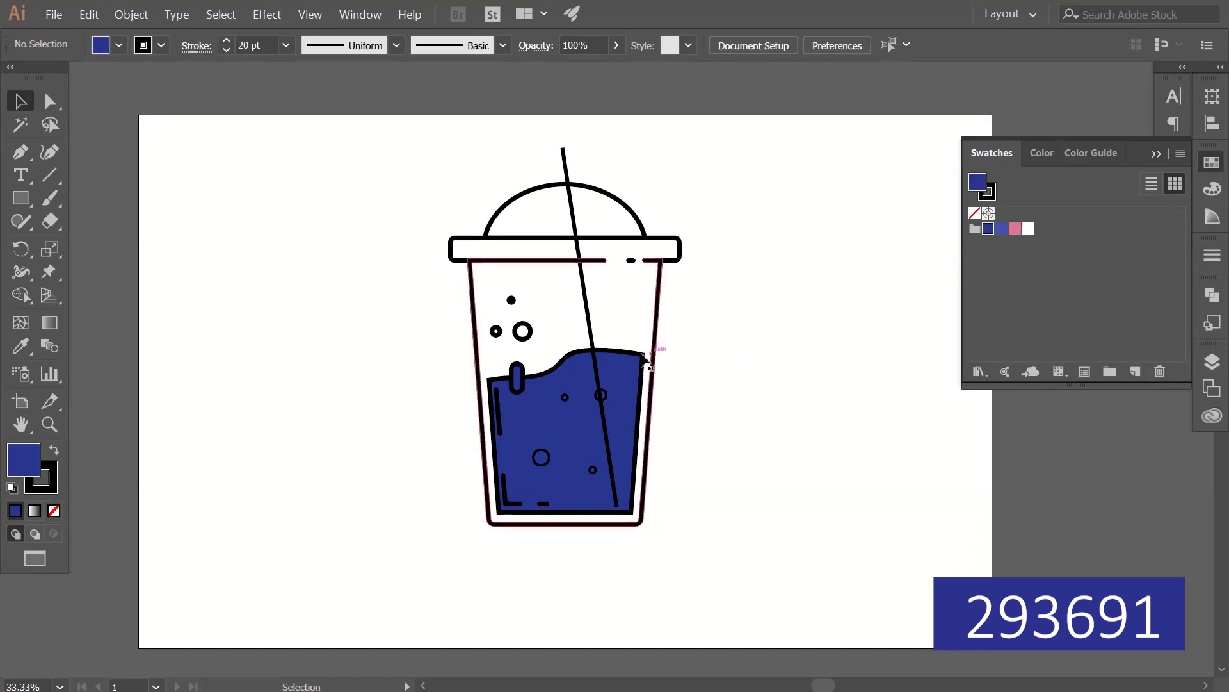
Fill the three bubbles above the liquid with the dark blue swatch, one after another.
left_click(522, 332)
left_click(989, 231)
left_click(815, 340)
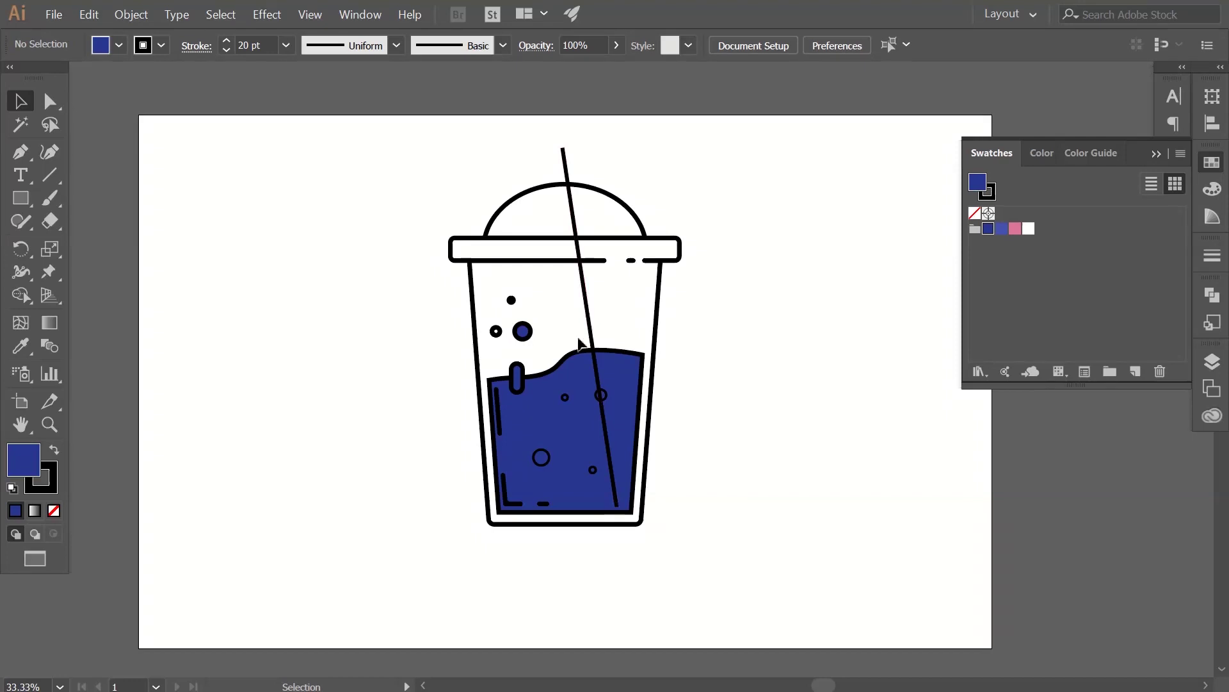
left_click(495, 333)
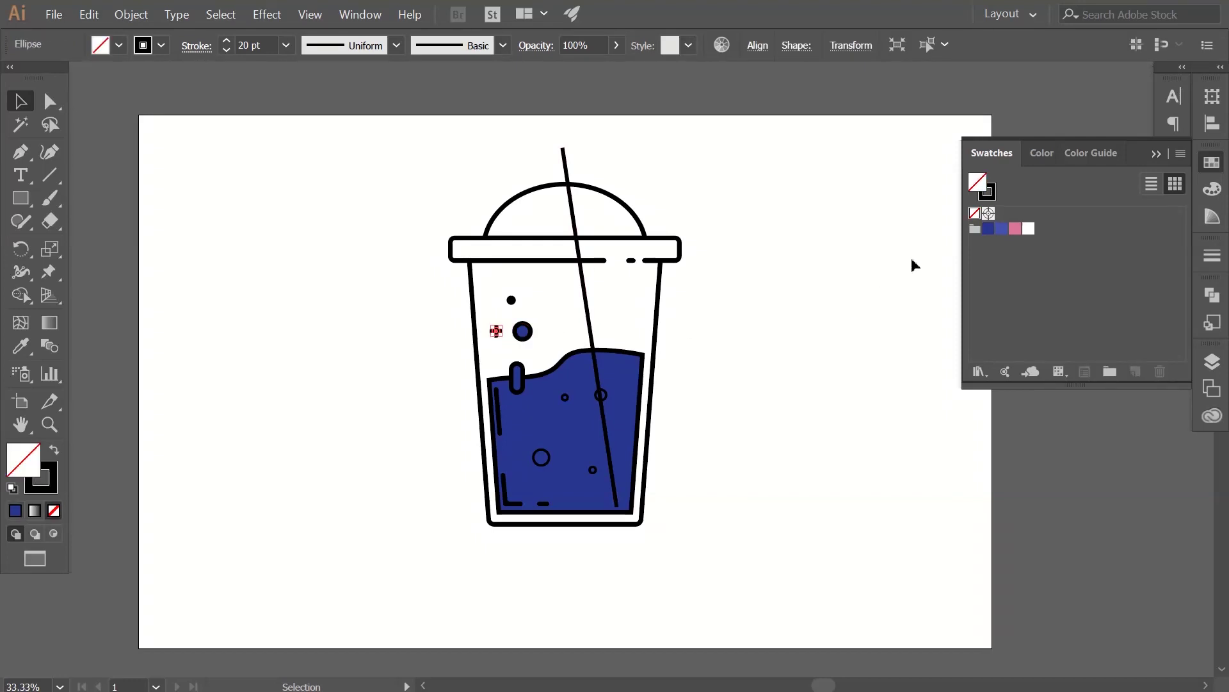
left_click(992, 232)
left_click(776, 330)
left_click(511, 300)
left_click(989, 229)
left_click(735, 351)
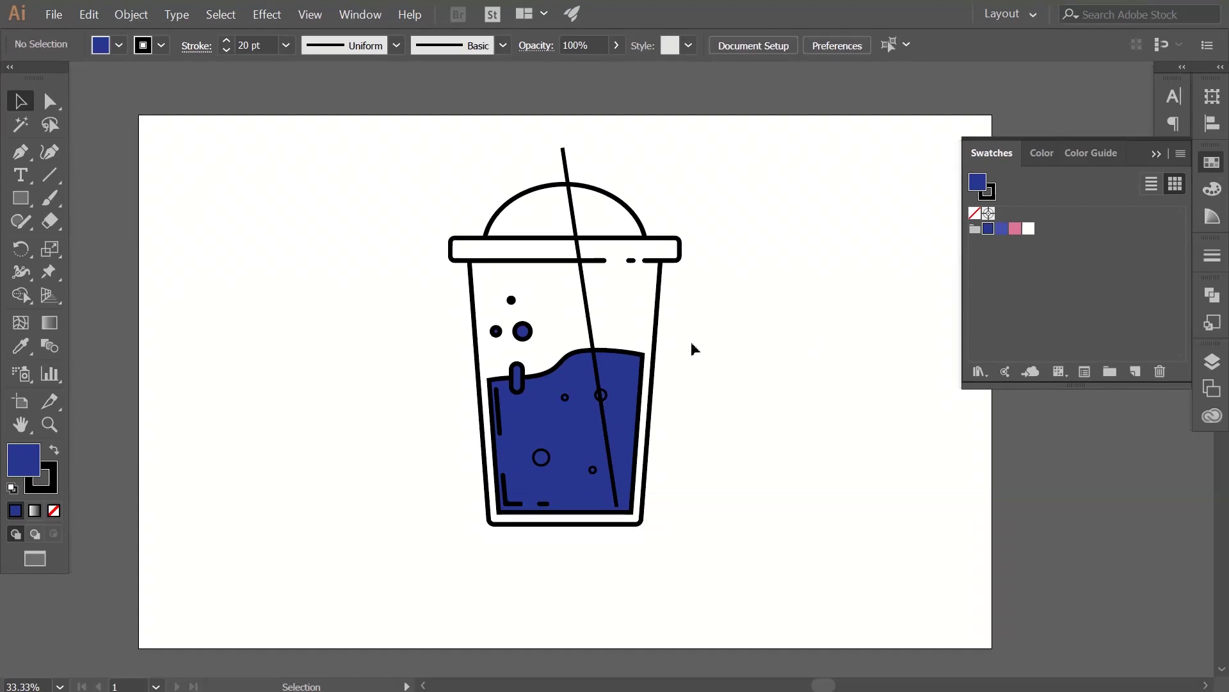
Remove the stroke from the three bubbles above the liquid.
left_click_drag(501, 313, 540, 347)
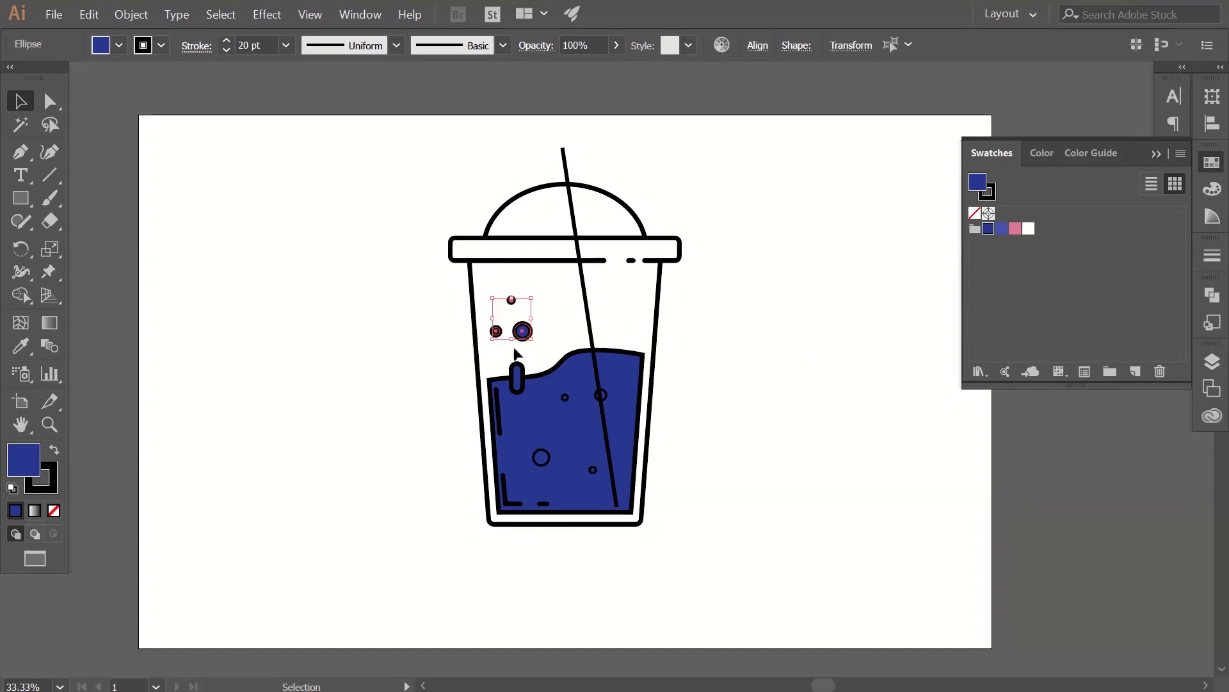
left_click(42, 491)
left_click(54, 510)
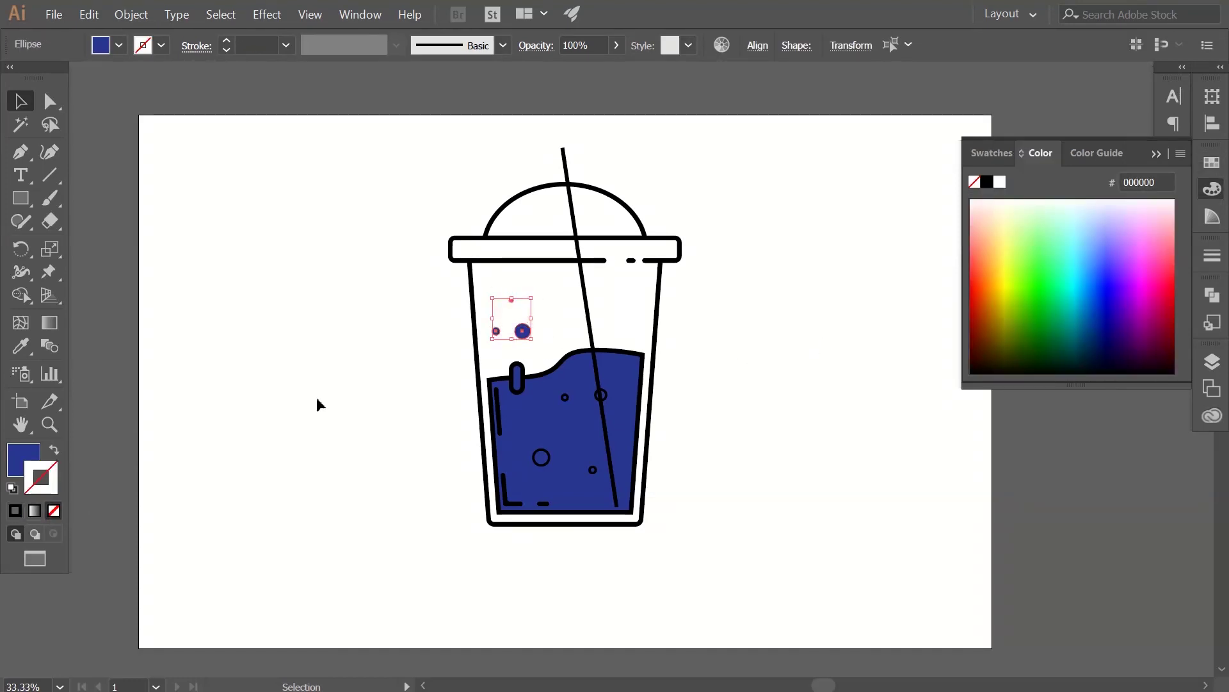
left_click(268, 426)
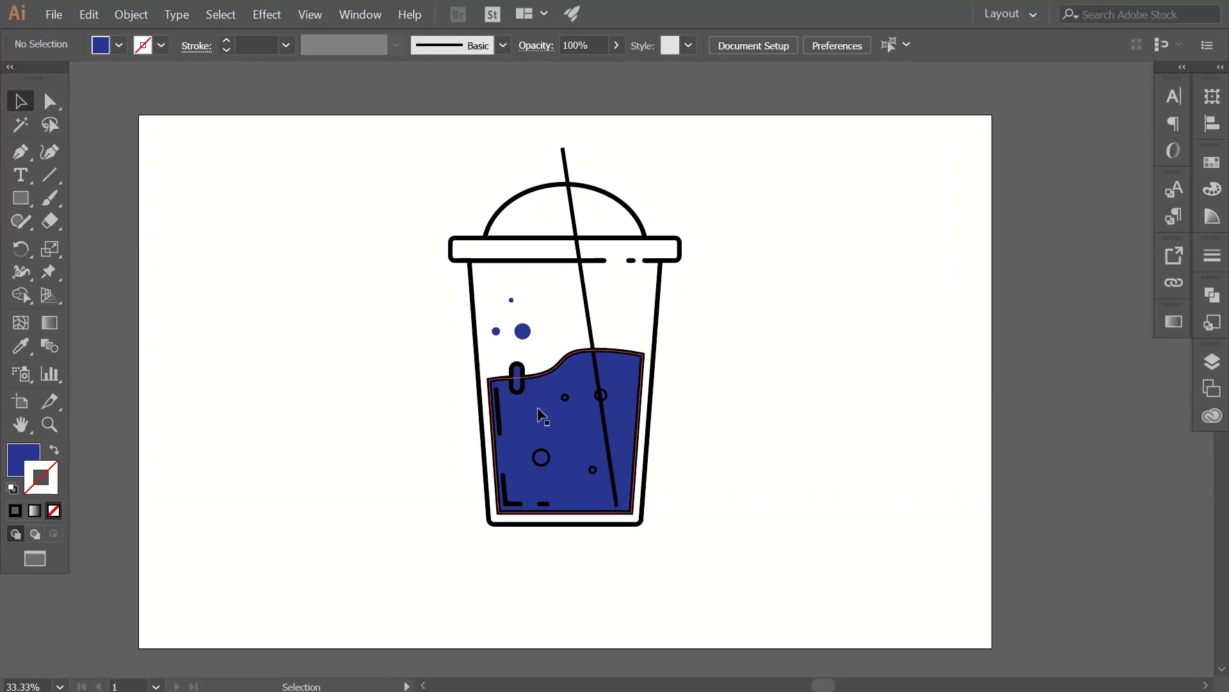
Remove the stroke from the liquid shape and the rounded pill on its surface.
left_click(544, 387)
left_click(517, 377, "shift")
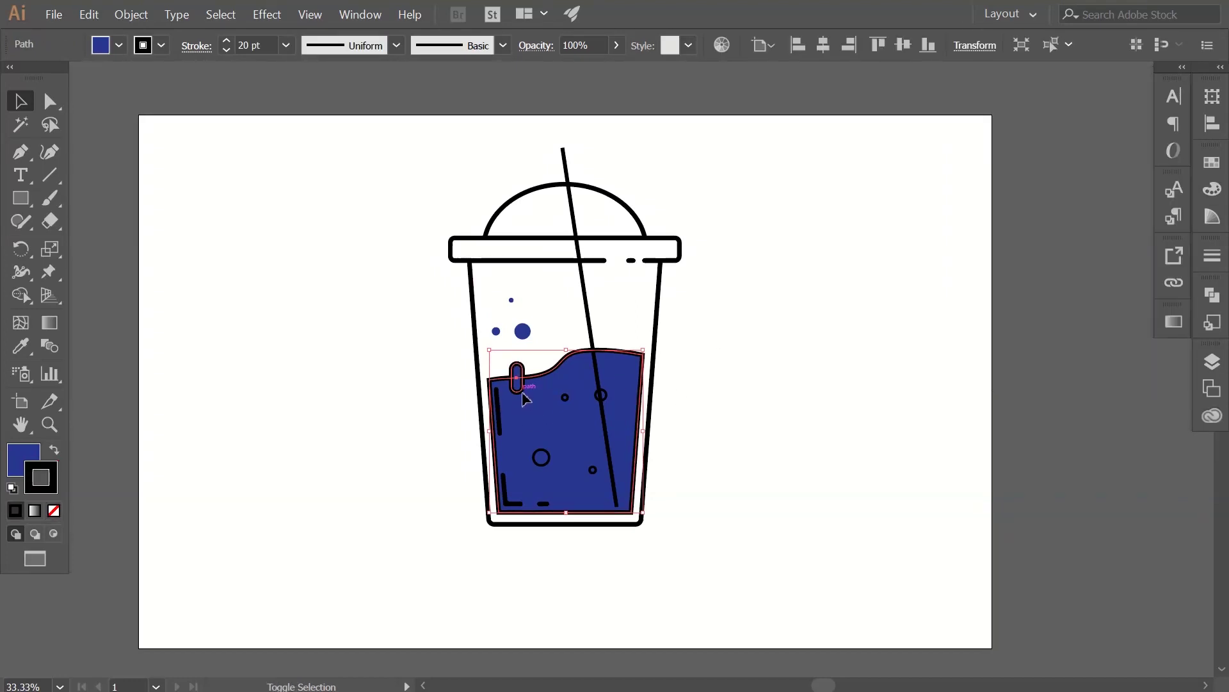
left_click(54, 510)
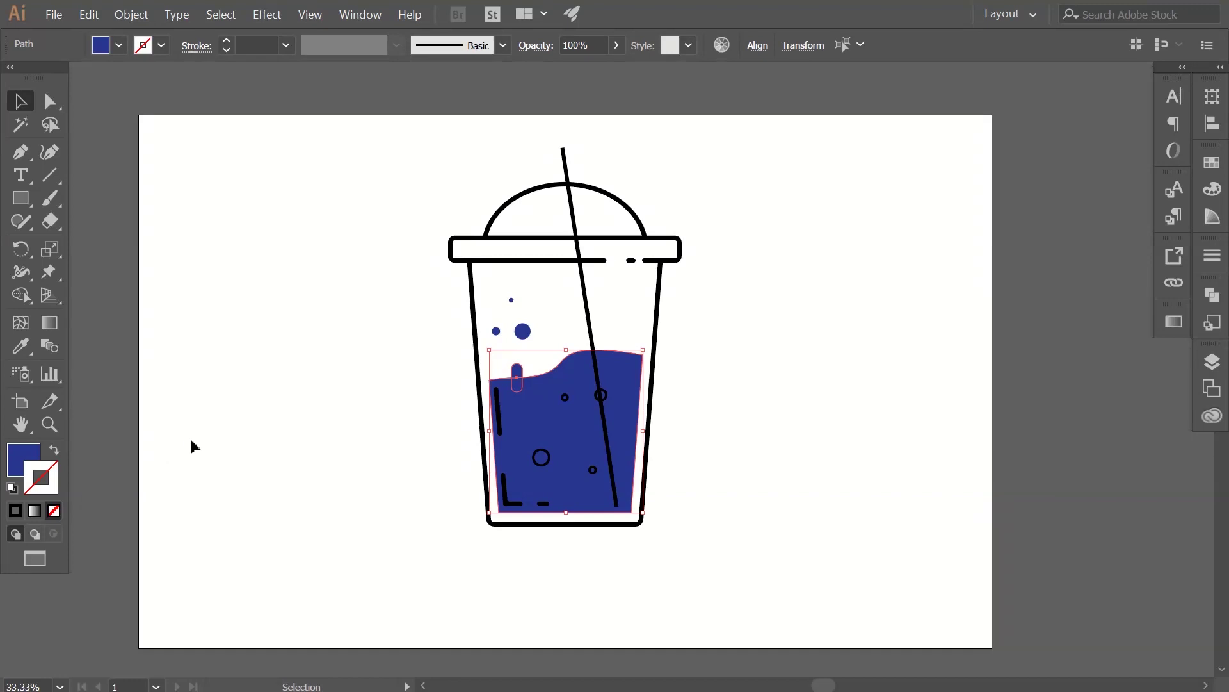
Color the outlines of the four bubbles inside the liquid with the lighter blue swatch 4551AE.
left_click(224, 433)
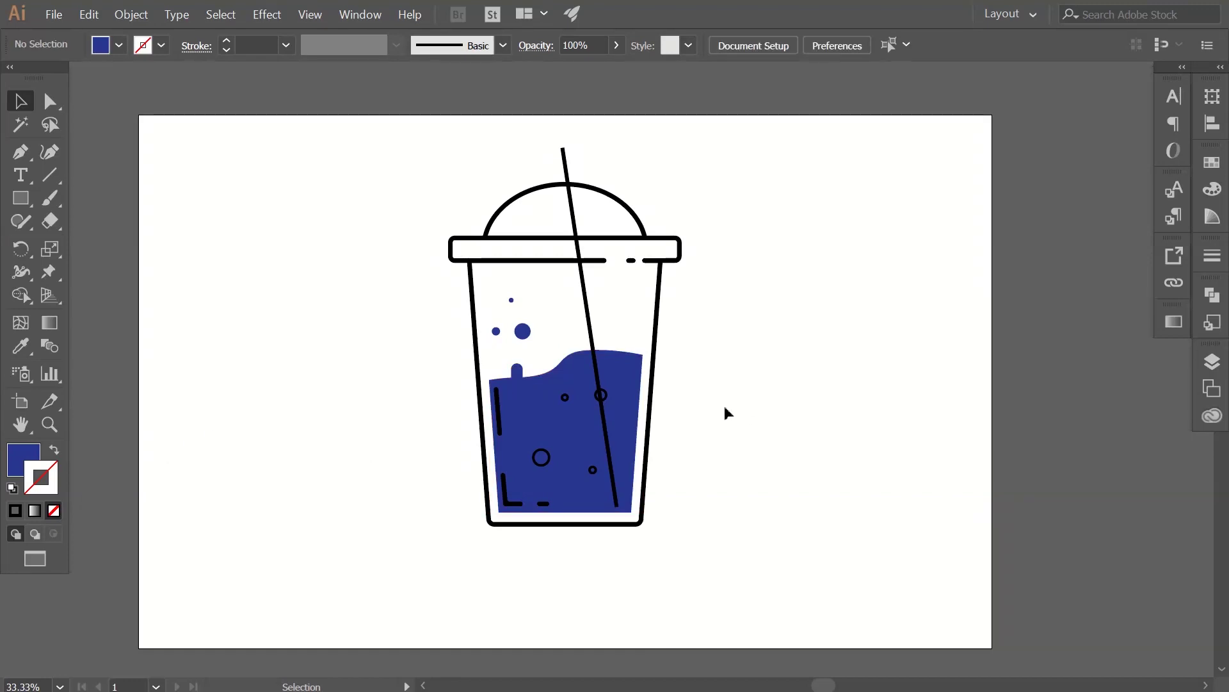
left_click(548, 465)
left_click(566, 398, "shift")
left_click(601, 395, "shift")
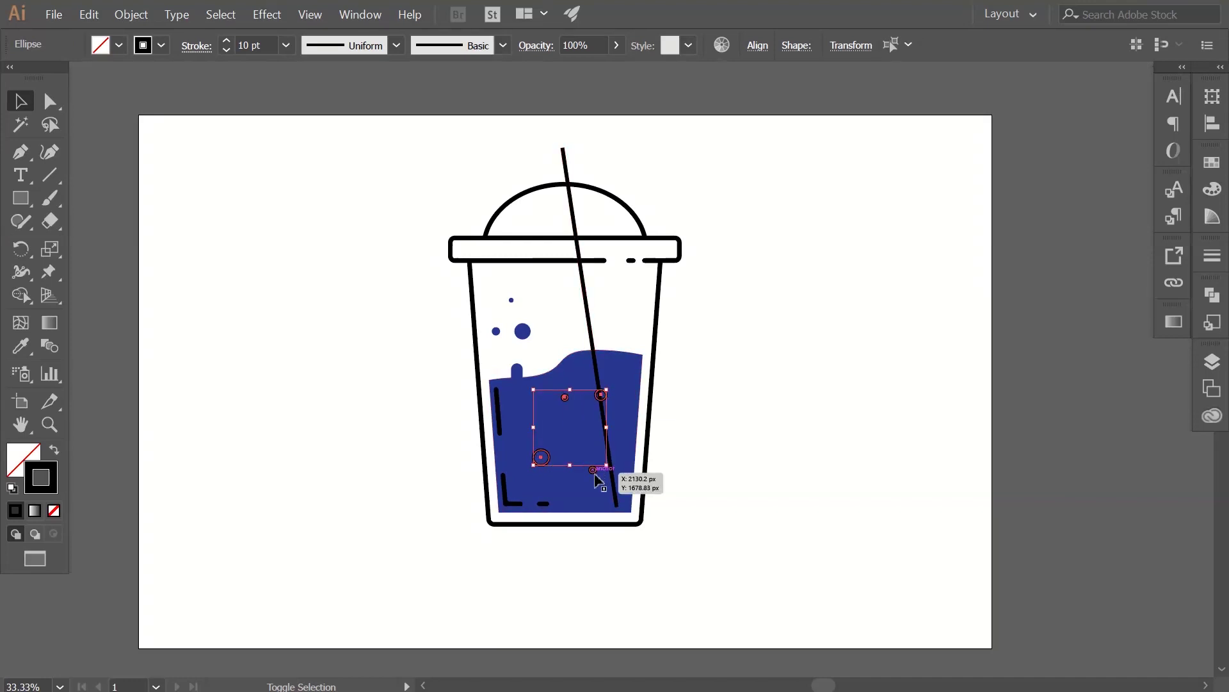
left_click(595, 476, "shift")
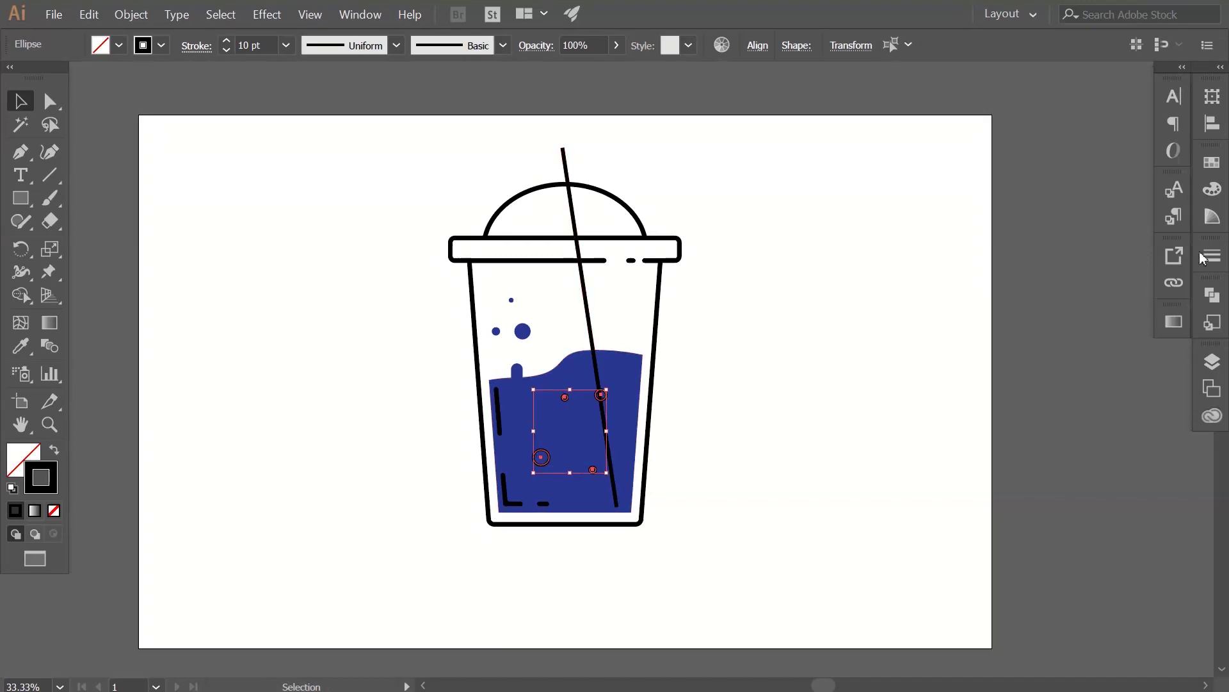
left_click(1212, 162)
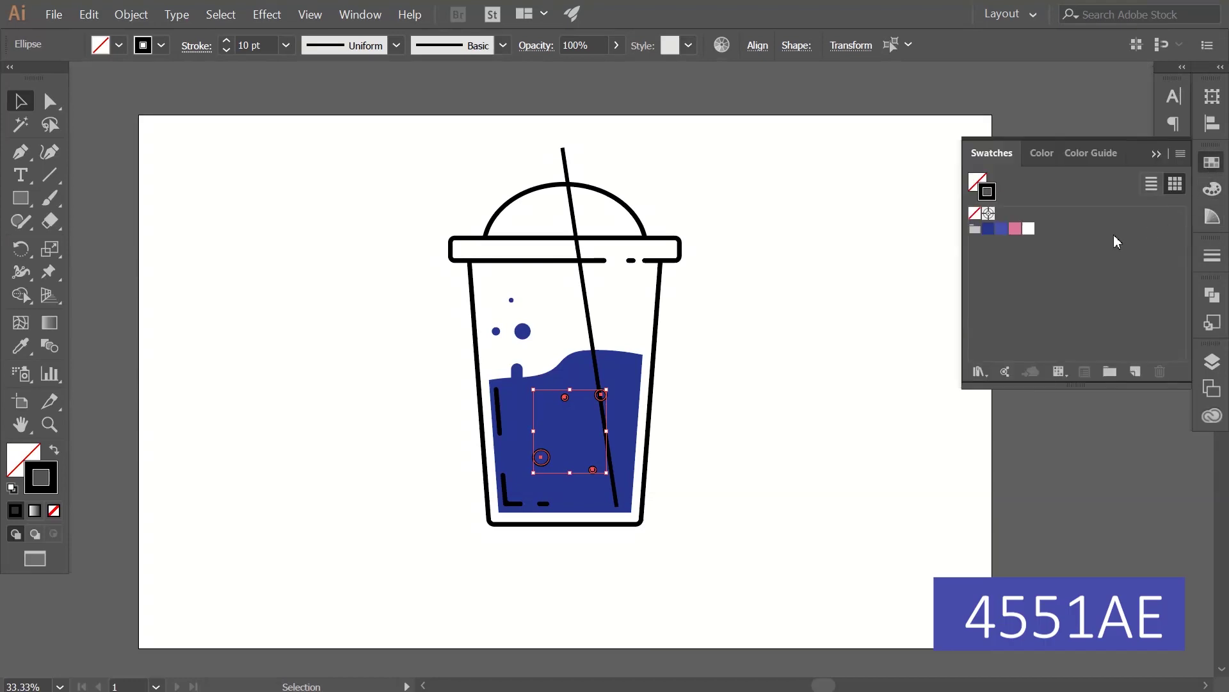
left_click(1003, 228)
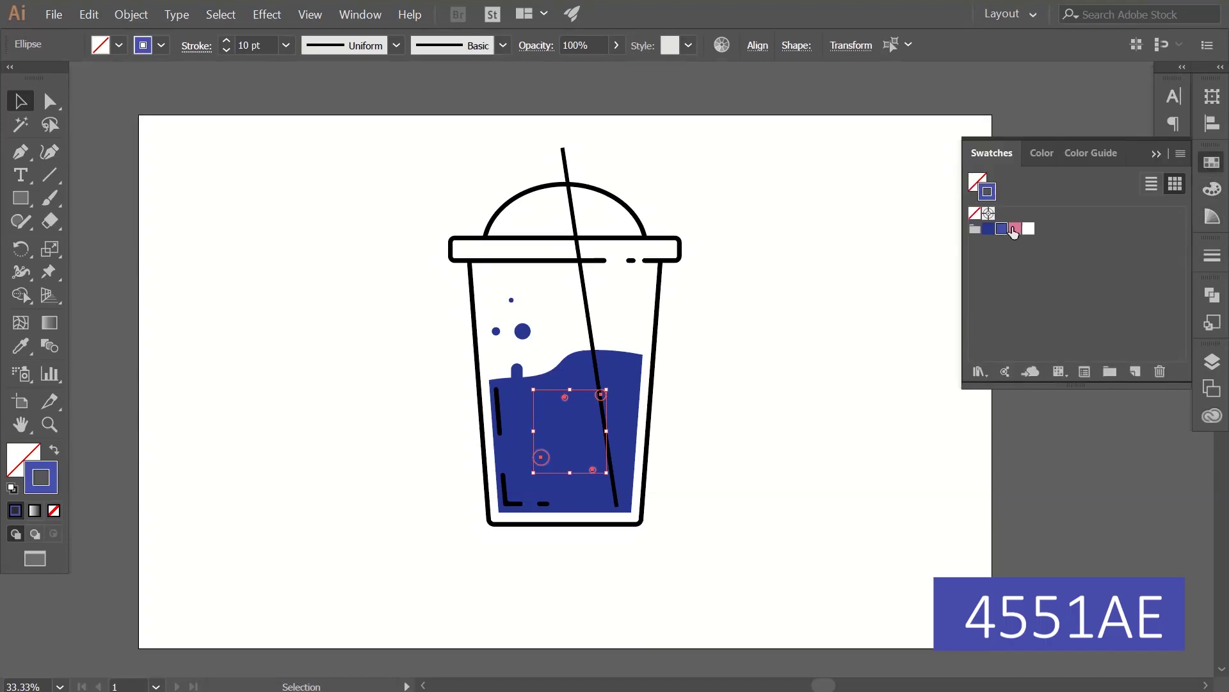
left_click(832, 341)
left_click(1212, 162)
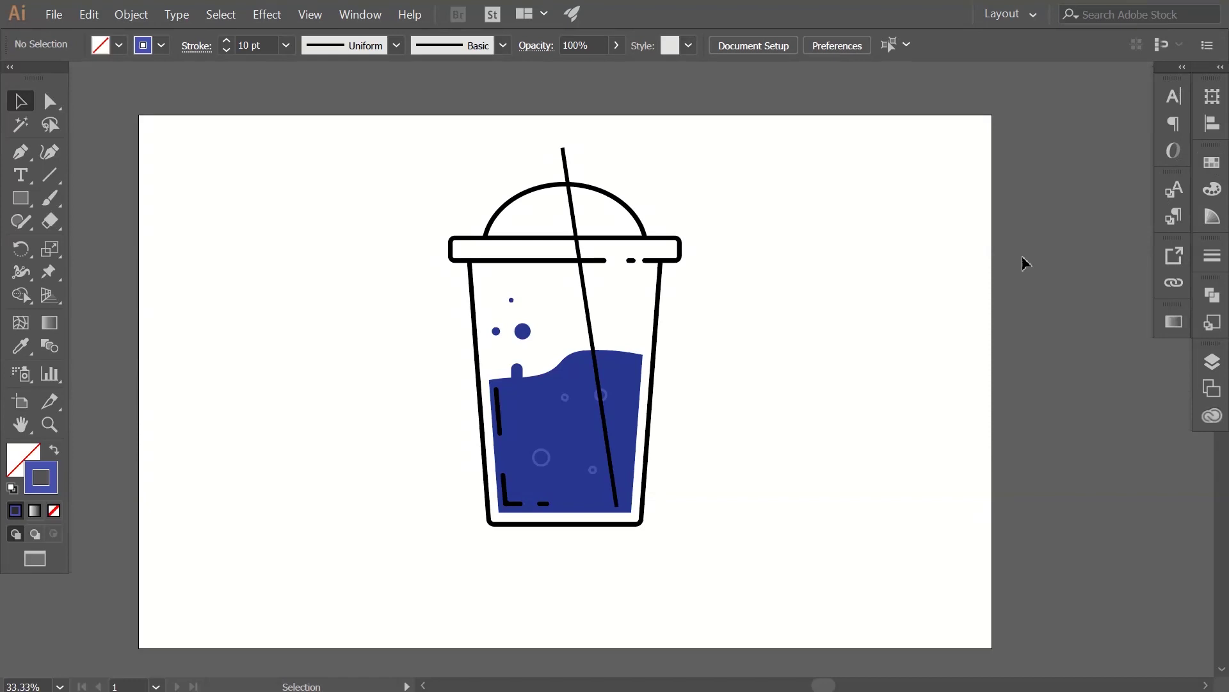
Recolor the cup body outline dark blue by sampling the liquid with the Eyedropper.
left_click(657, 416)
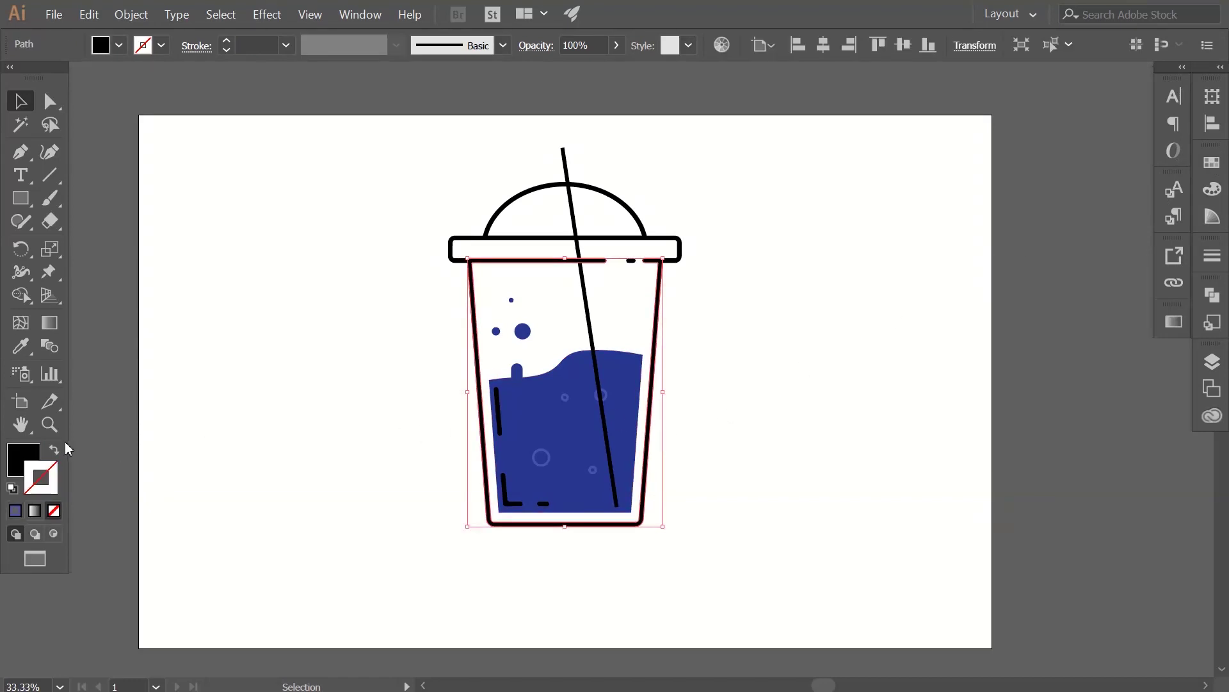
left_click(25, 349)
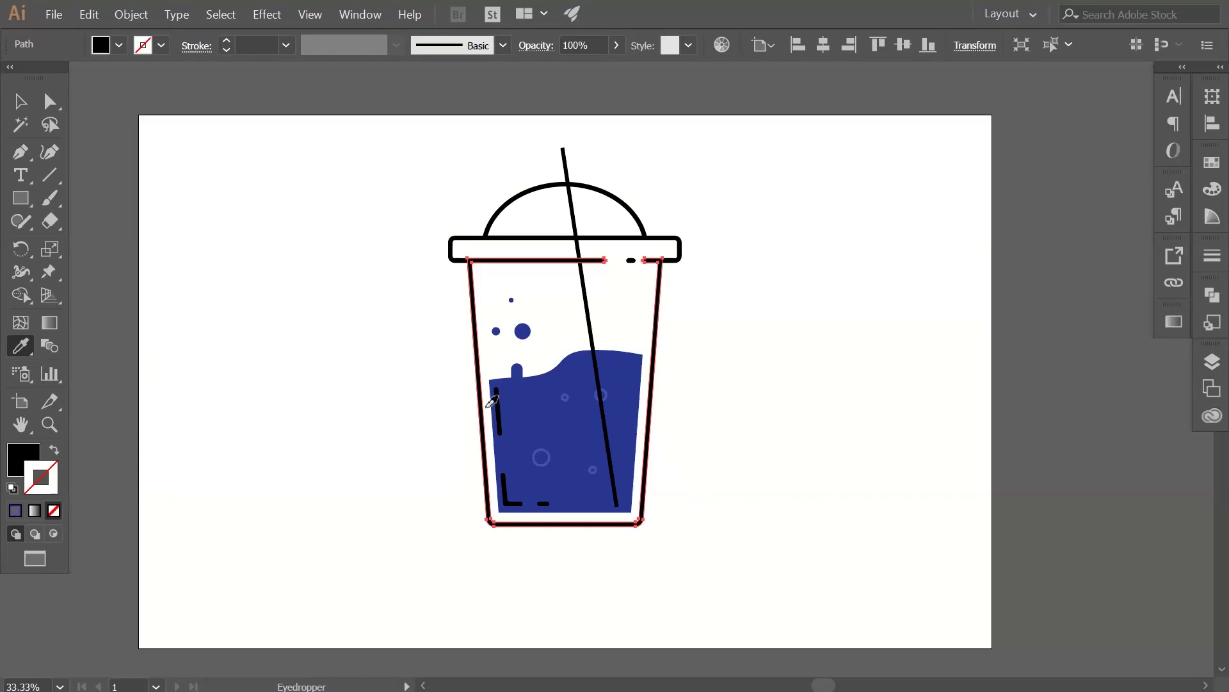
left_click(563, 391)
left_click(20, 102)
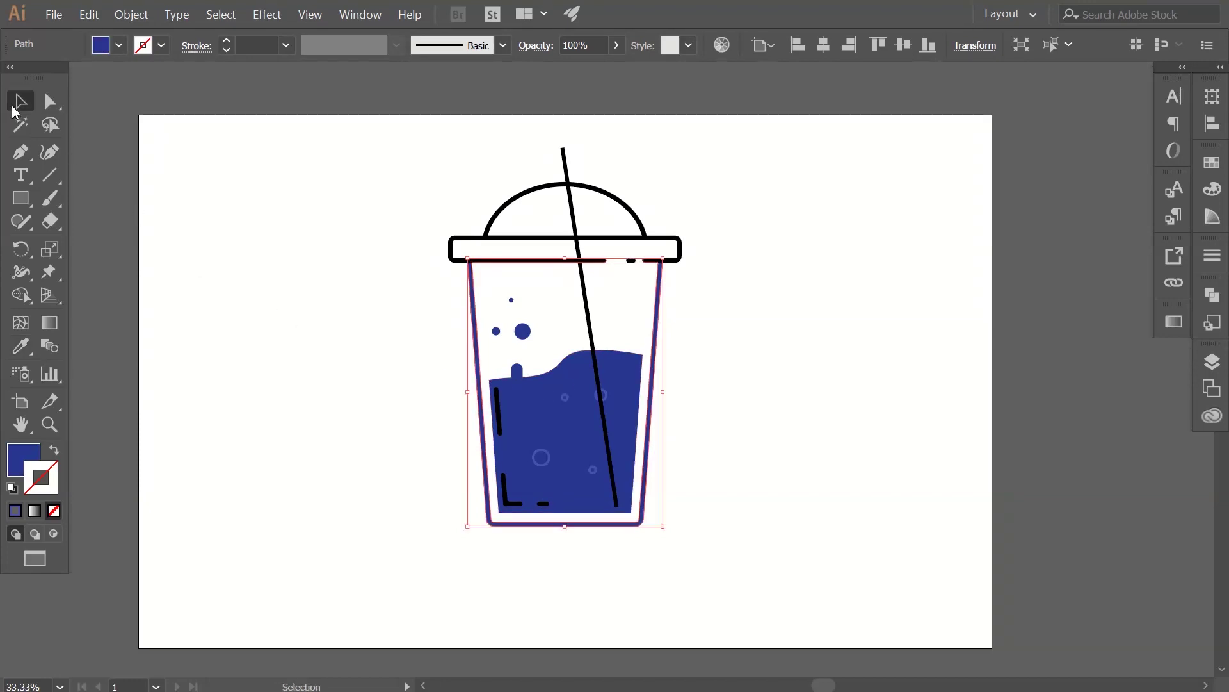
left_click(204, 256)
Recolor the lid rim outline dark blue by sampling the liquid with the Eyedropper.
left_click(513, 260)
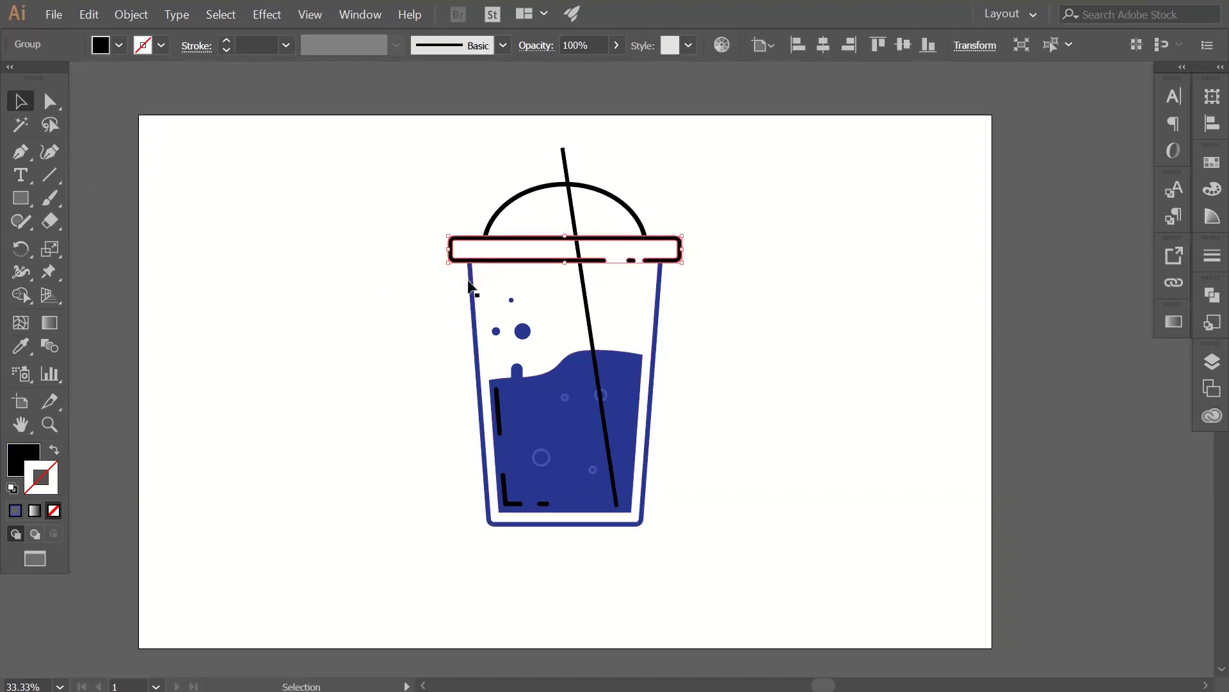
left_click(20, 346)
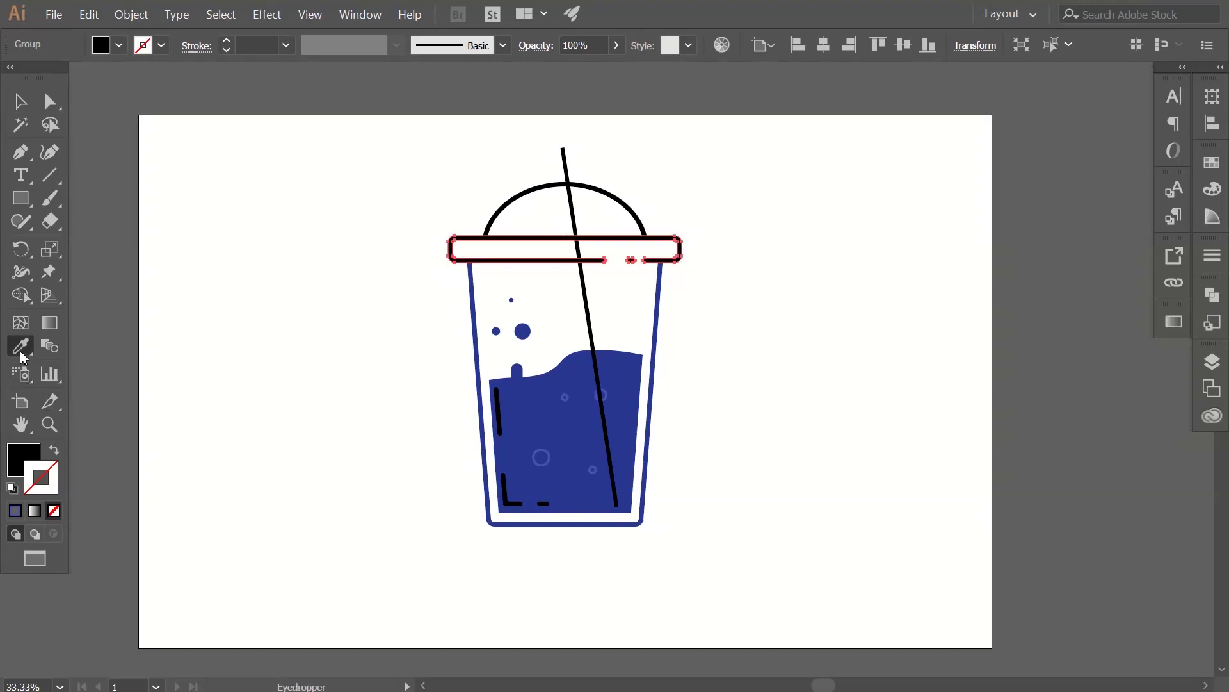
left_click(542, 415)
key("v")
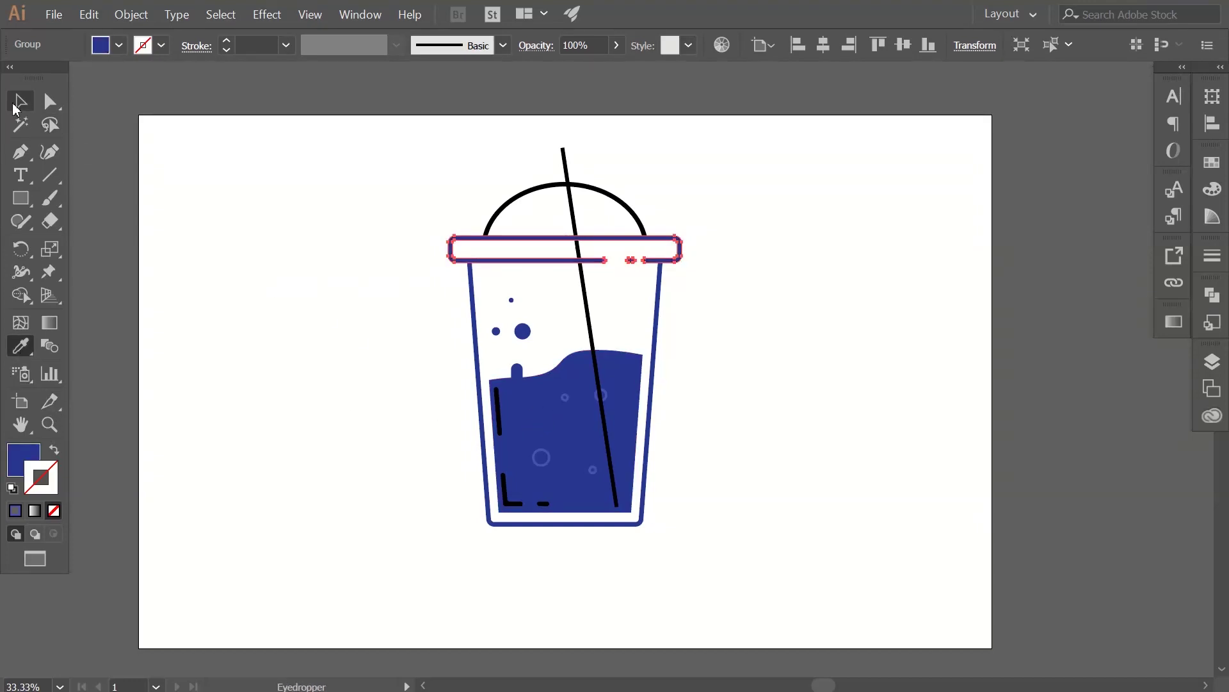
left_click(179, 205)
Sample the liquid's dark blue onto the dome and swap its fill and stroke, leaving a blue outline without fill.
left_click(639, 224)
left_click(27, 349)
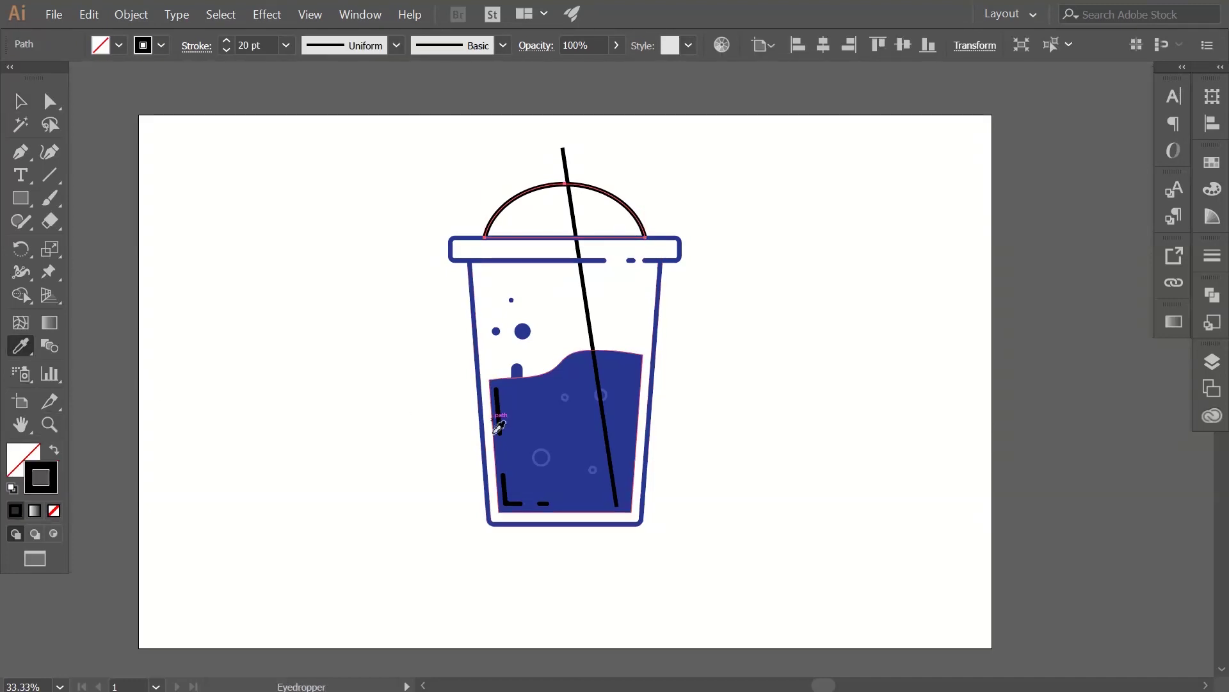
left_click(530, 406)
left_click(24, 104)
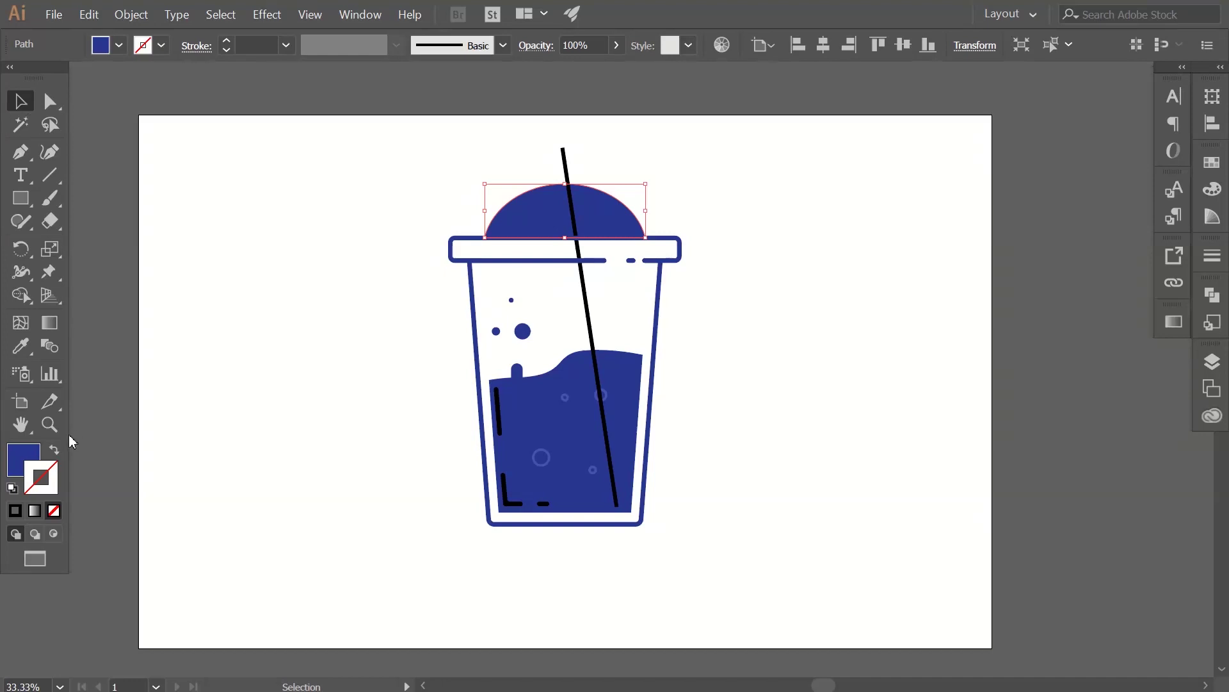
left_click(55, 449)
left_click(237, 401)
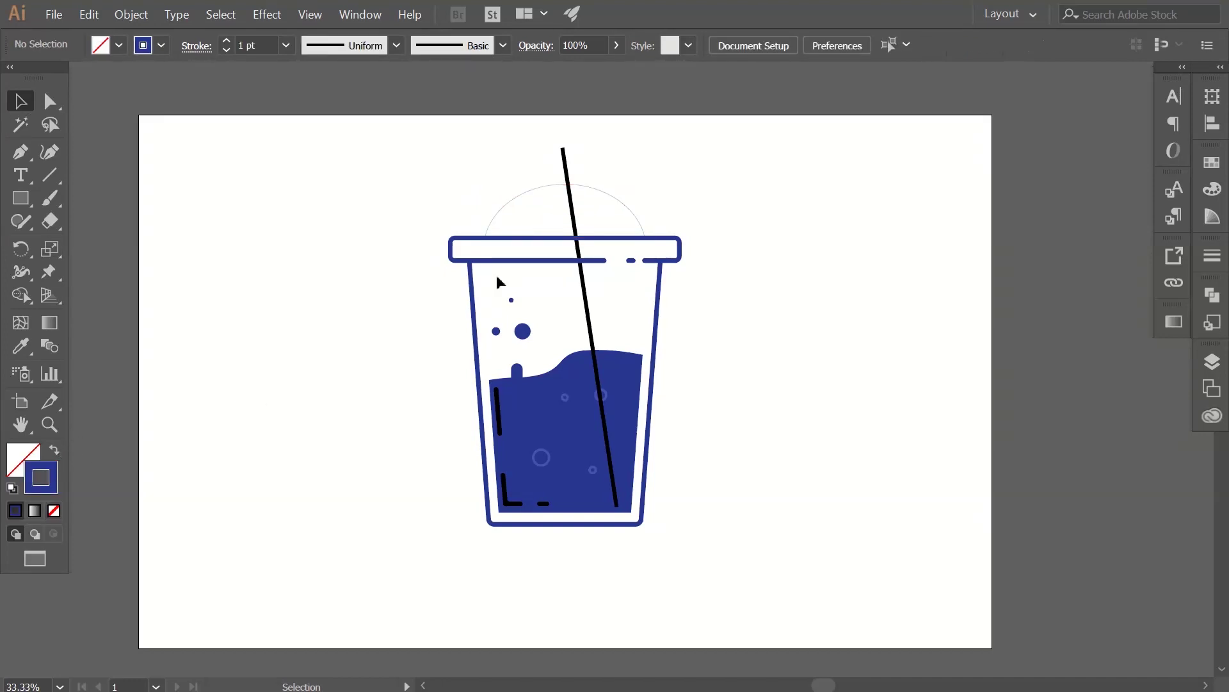
Set the dome outline's stroke weight to 20 pt.
left_click(589, 188)
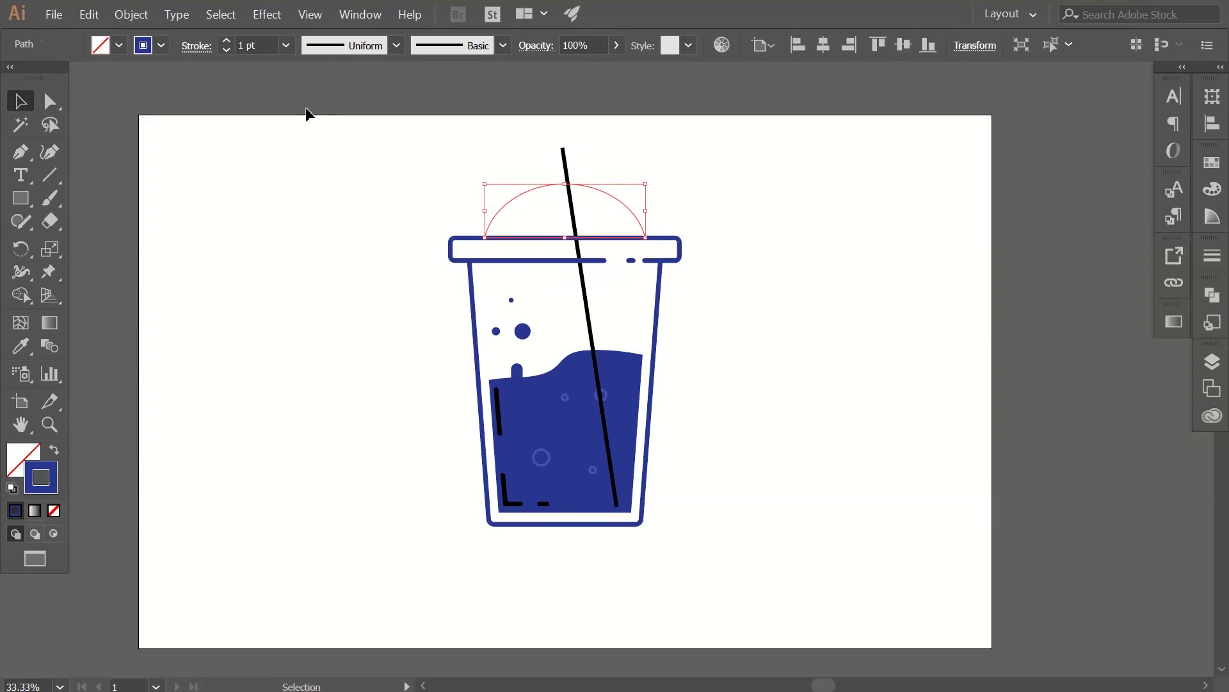
left_click(286, 44)
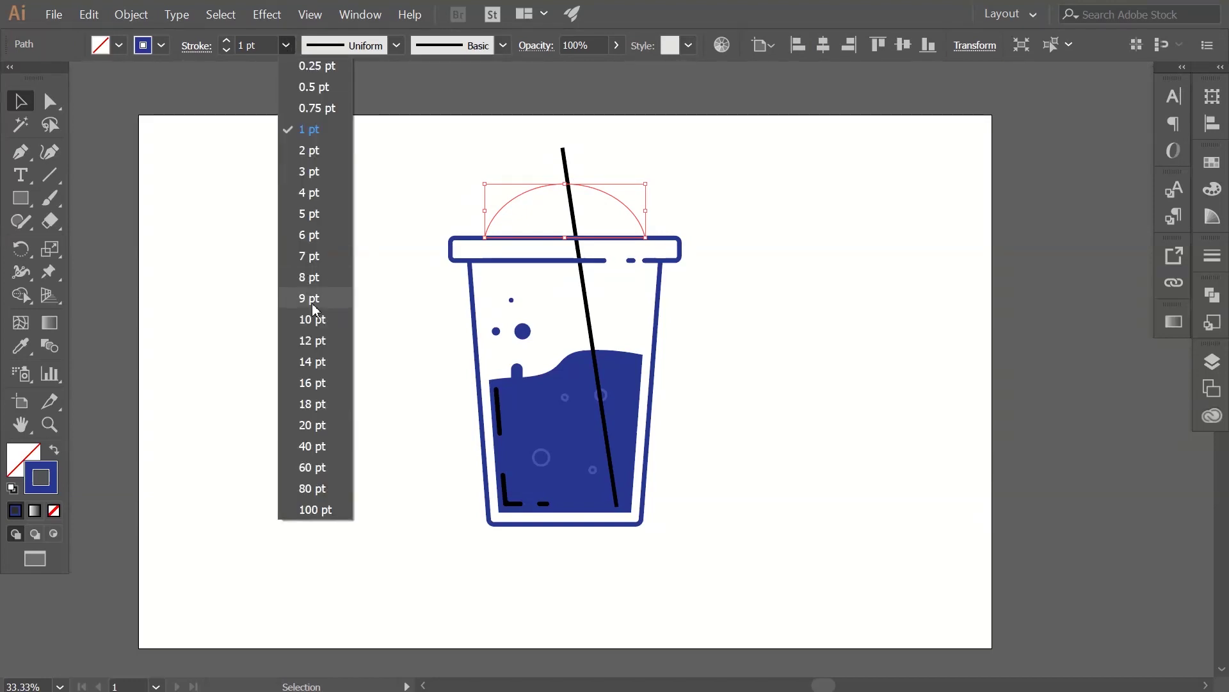
left_click(309, 426)
left_click(309, 414)
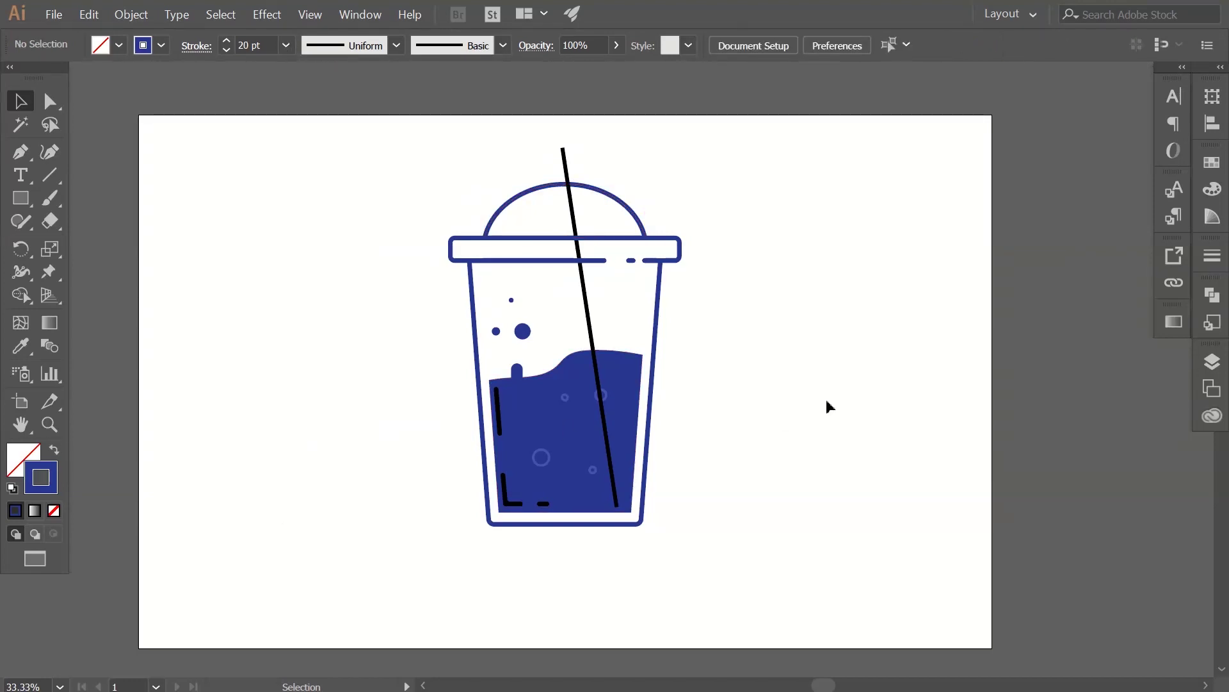
Make the fill of the L-shaped highlight in the liquid's lower corner white.
left_click(512, 500)
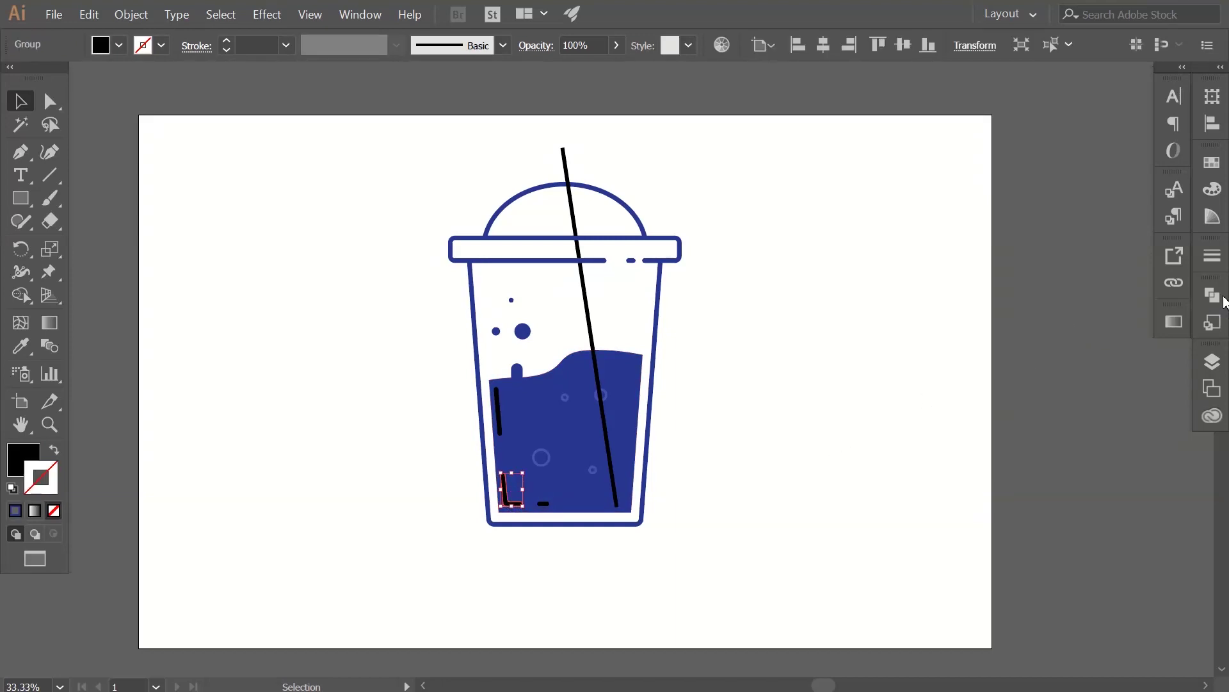
left_click(1213, 189)
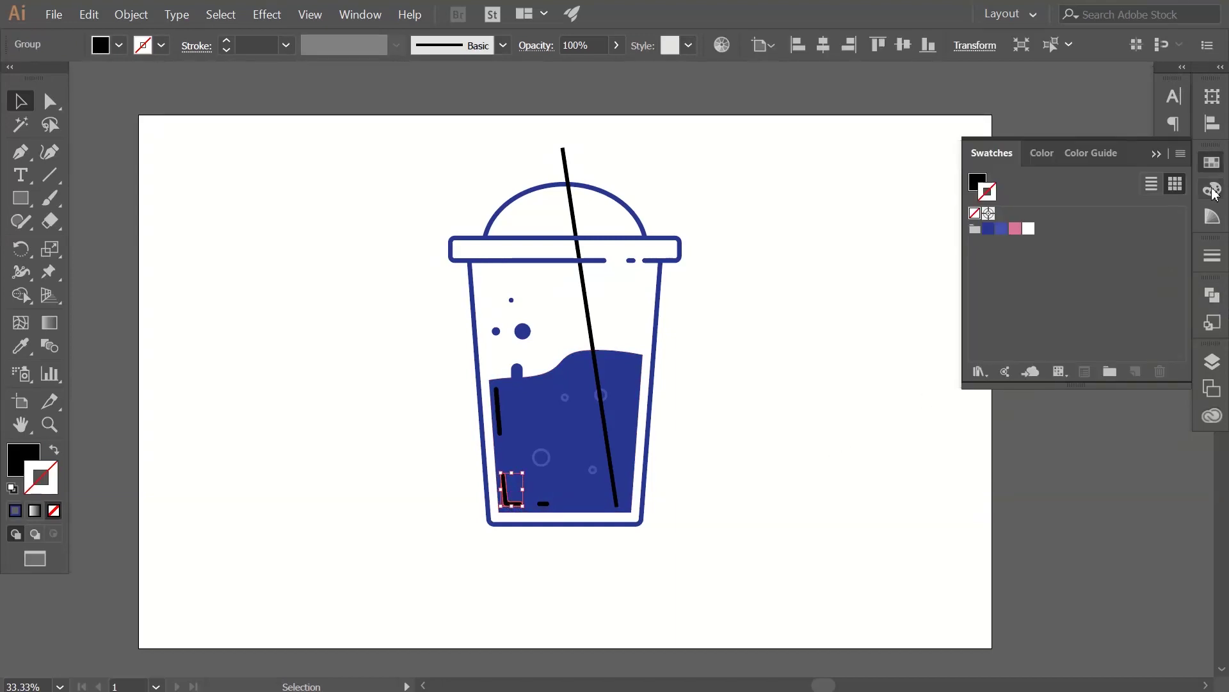
left_click(1029, 229)
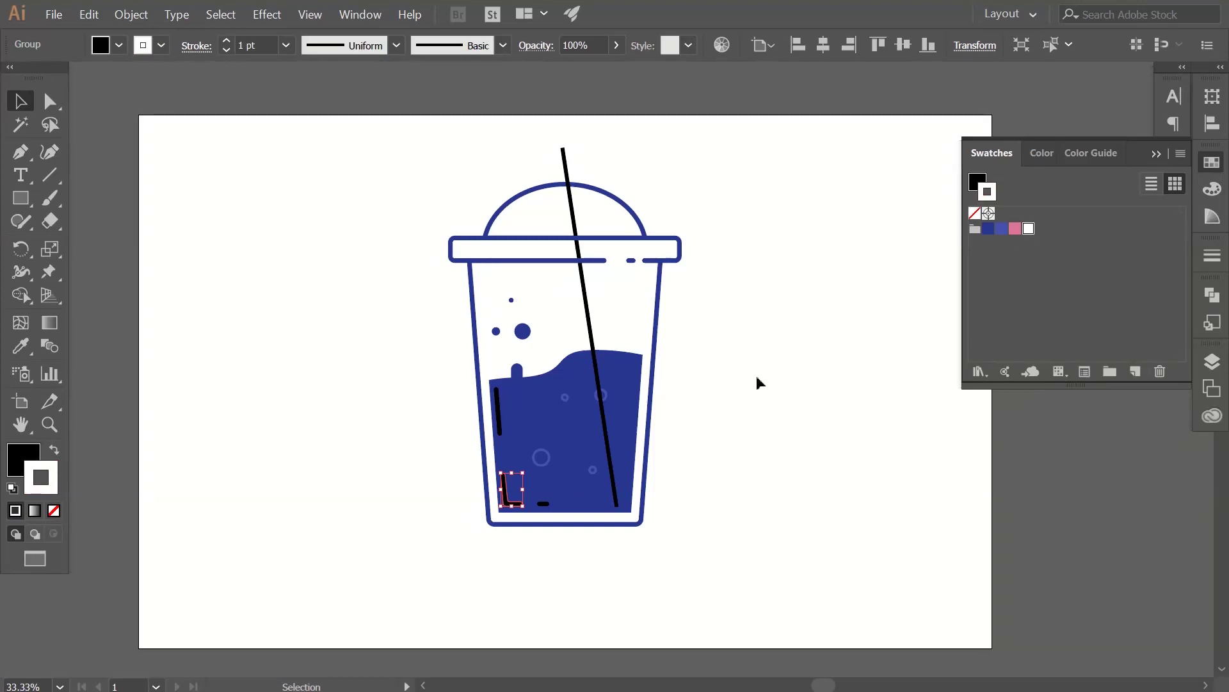
left_click(55, 450)
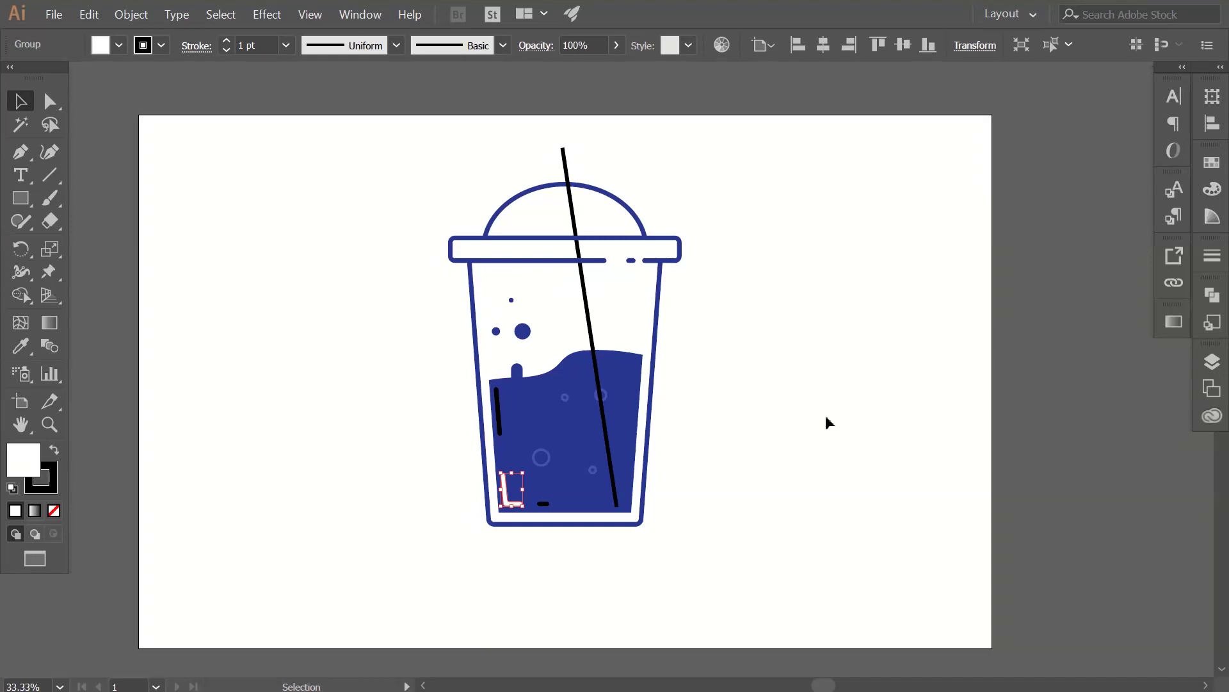
Fill the long side highlight and the short bottom dash on the liquid with the white swatch.
left_click(500, 411)
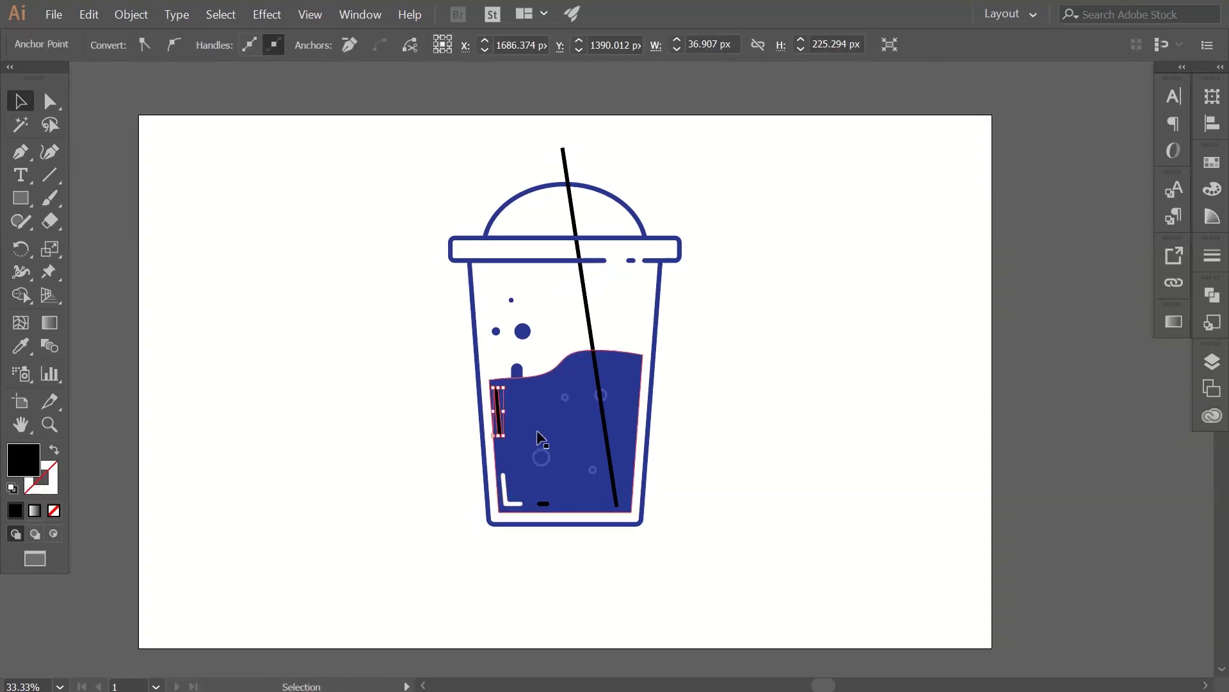
left_click(1214, 191)
left_click(1028, 228)
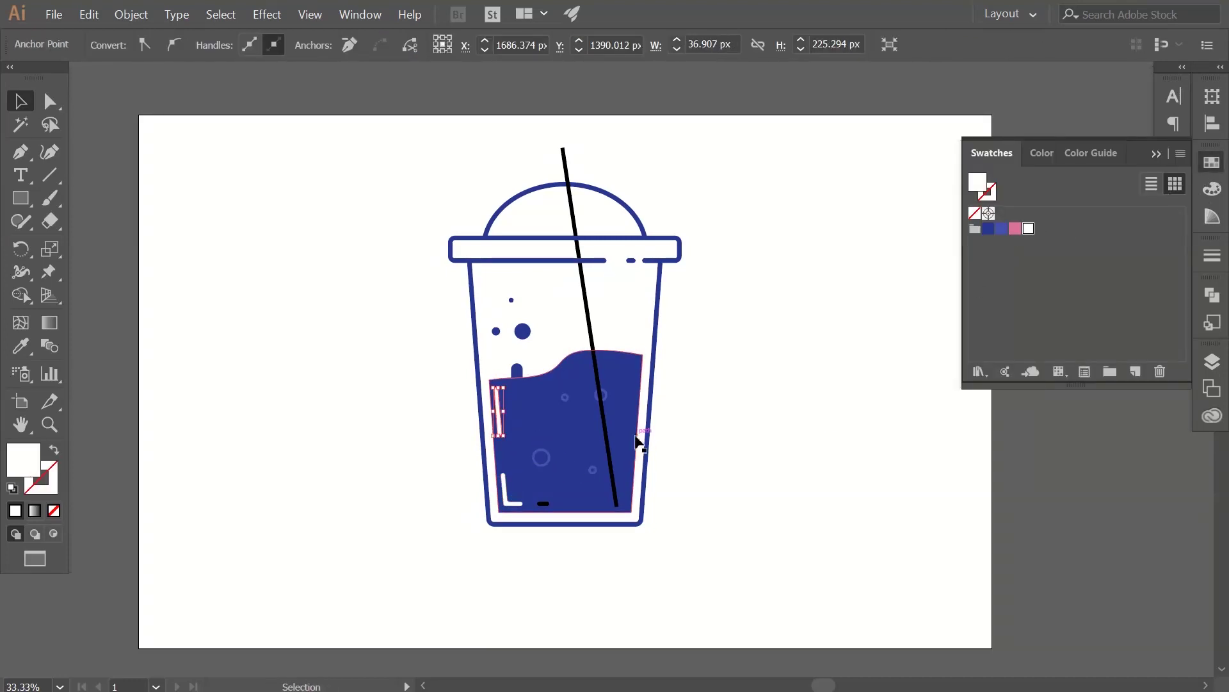
left_click(543, 504)
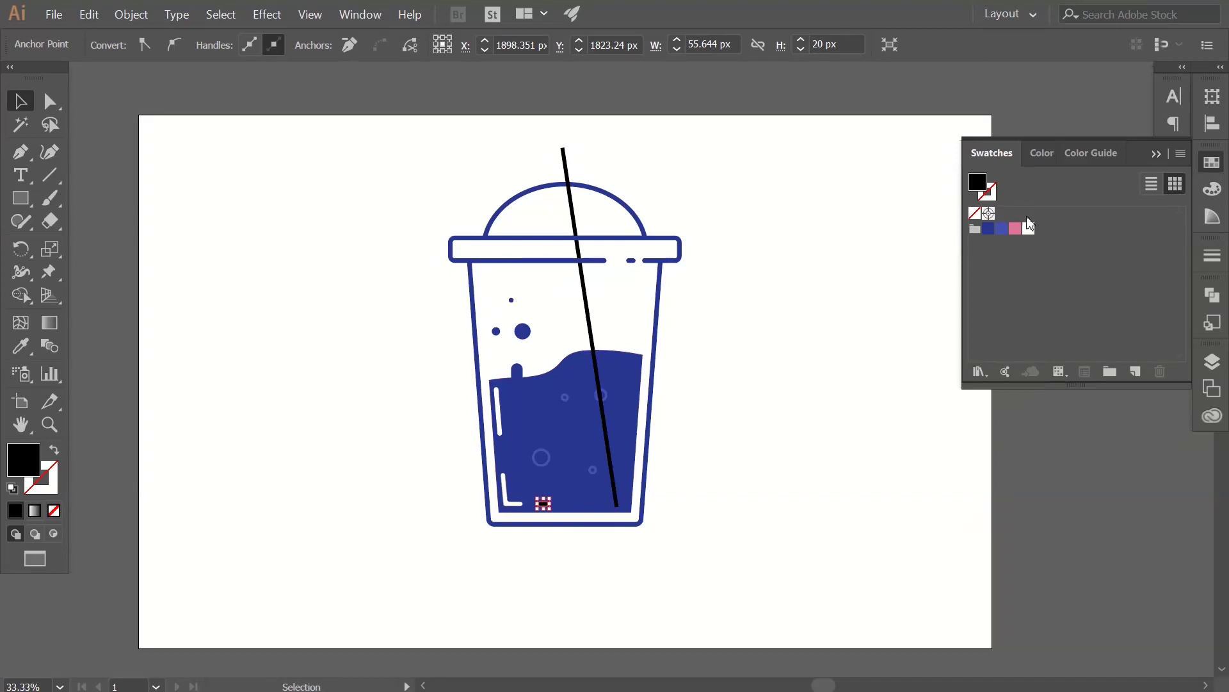
left_click(1029, 228)
Fill the straw with the pink swatch DC7499.
left_click(52, 103)
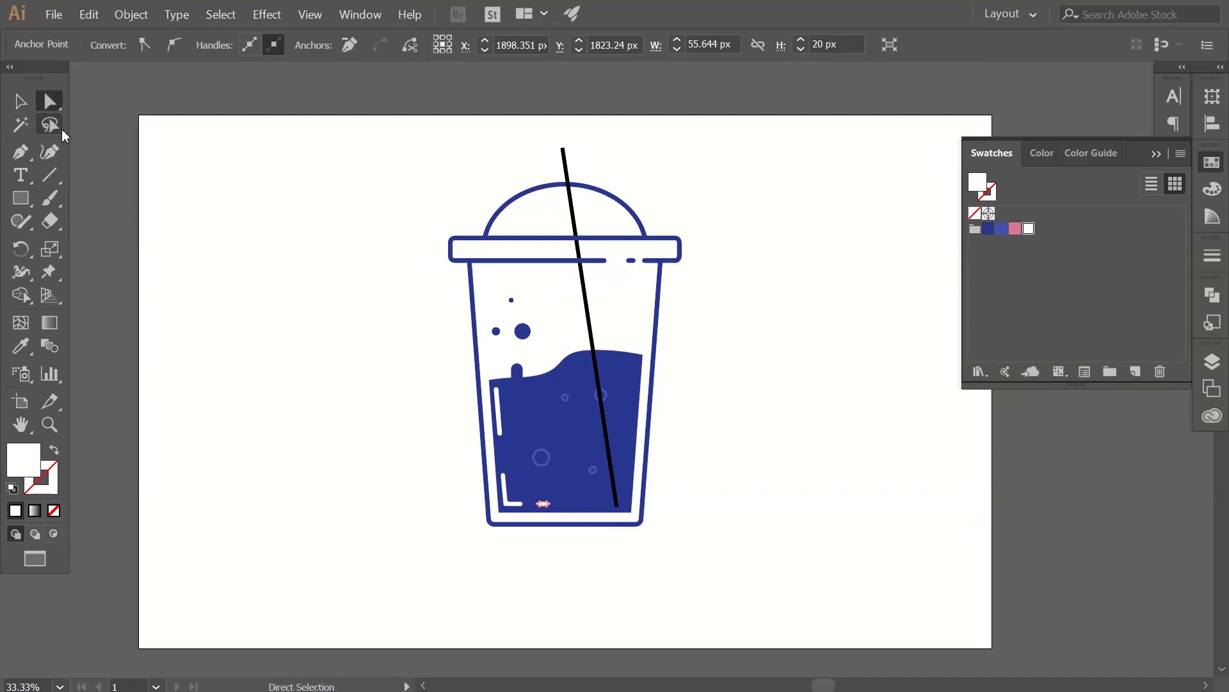
left_click(725, 256)
left_click(583, 286)
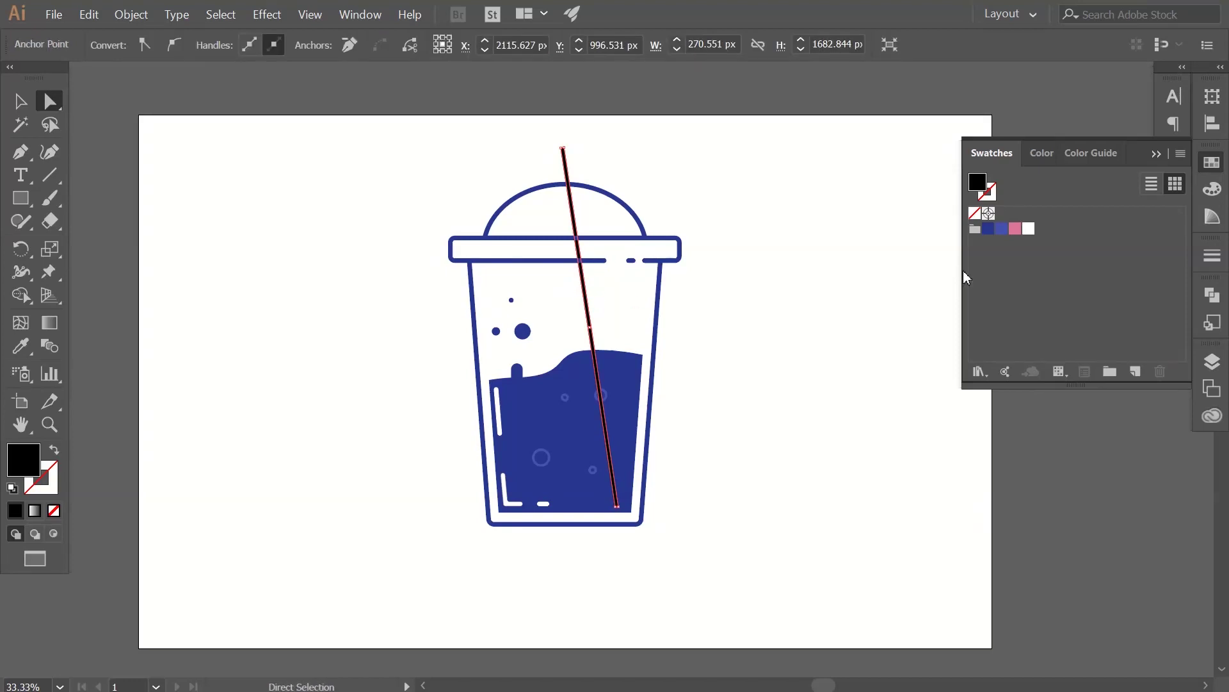
left_click(1015, 228)
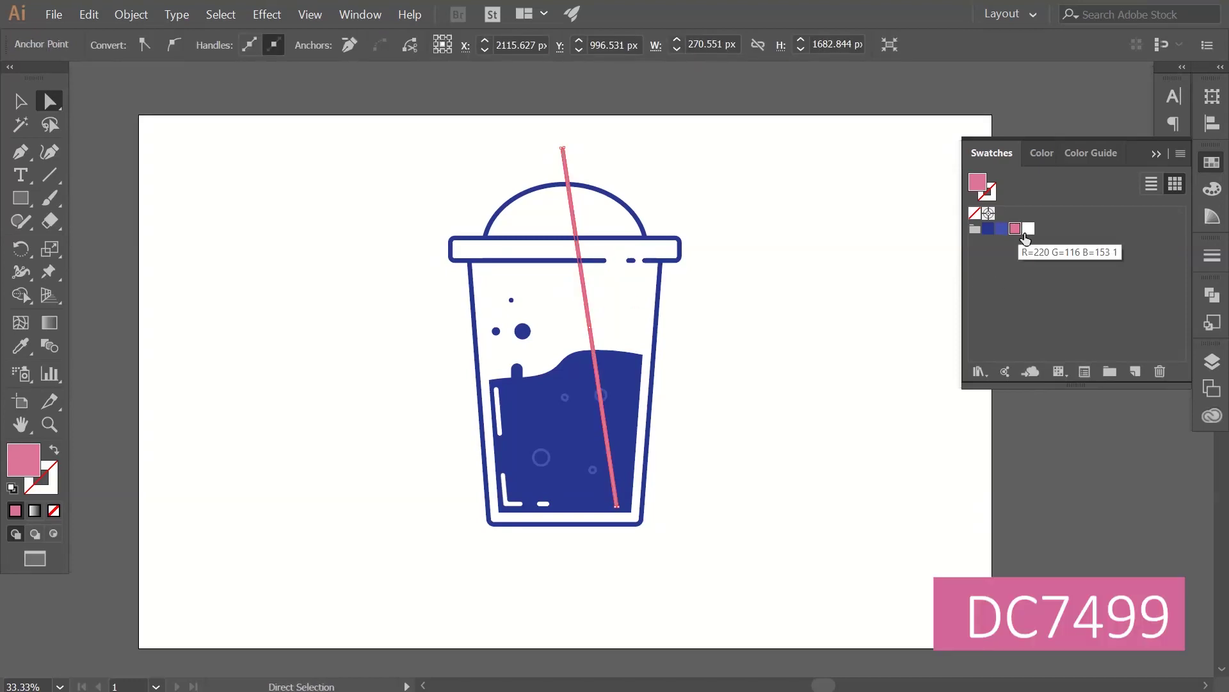
left_click(858, 298)
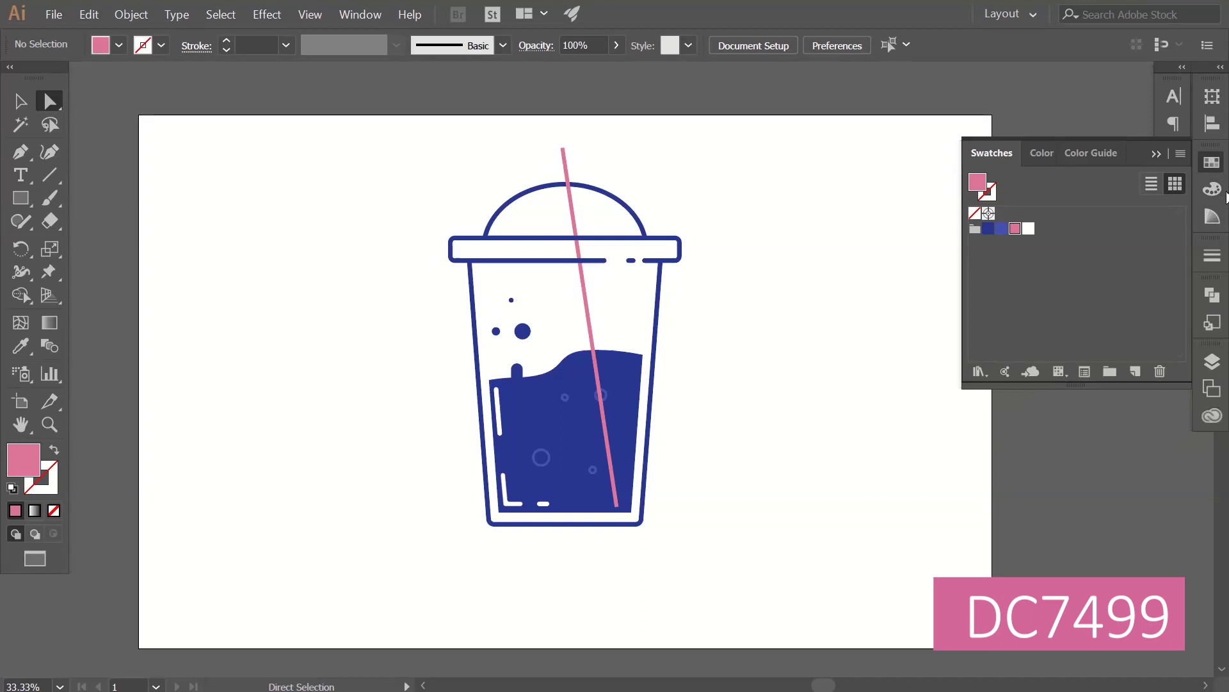
left_click(1217, 167)
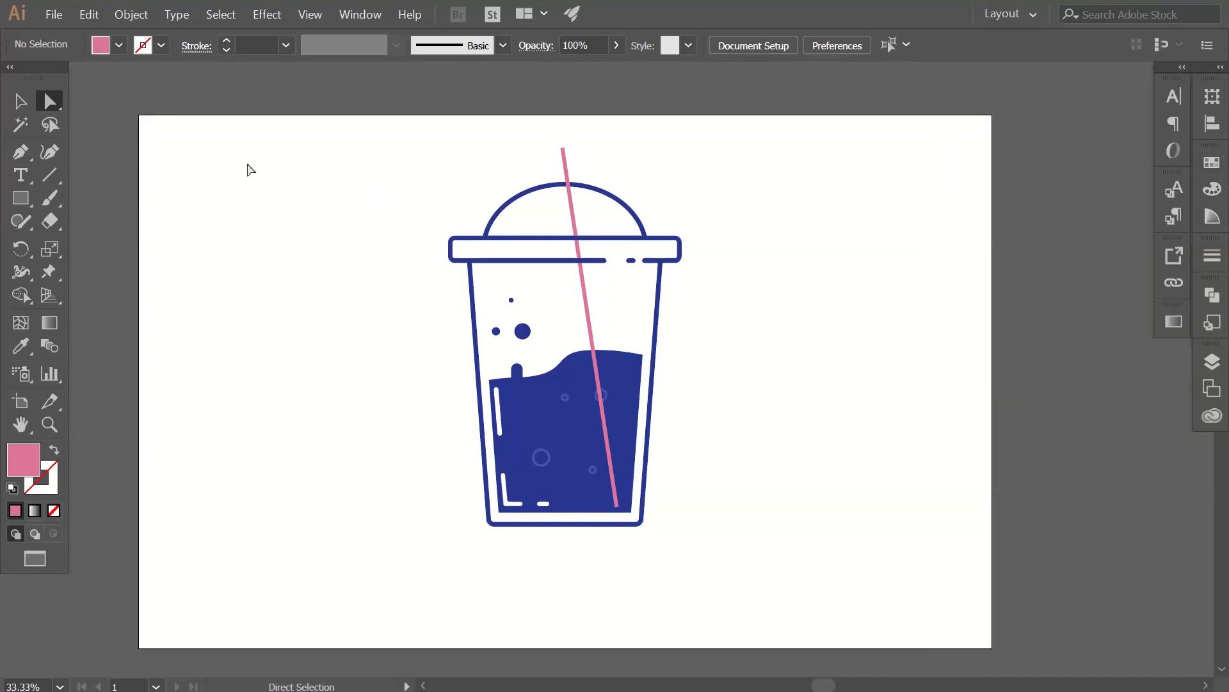
Move the bubble overlapping the straw slightly up and to the right so it clears the straw.
left_click(19, 101)
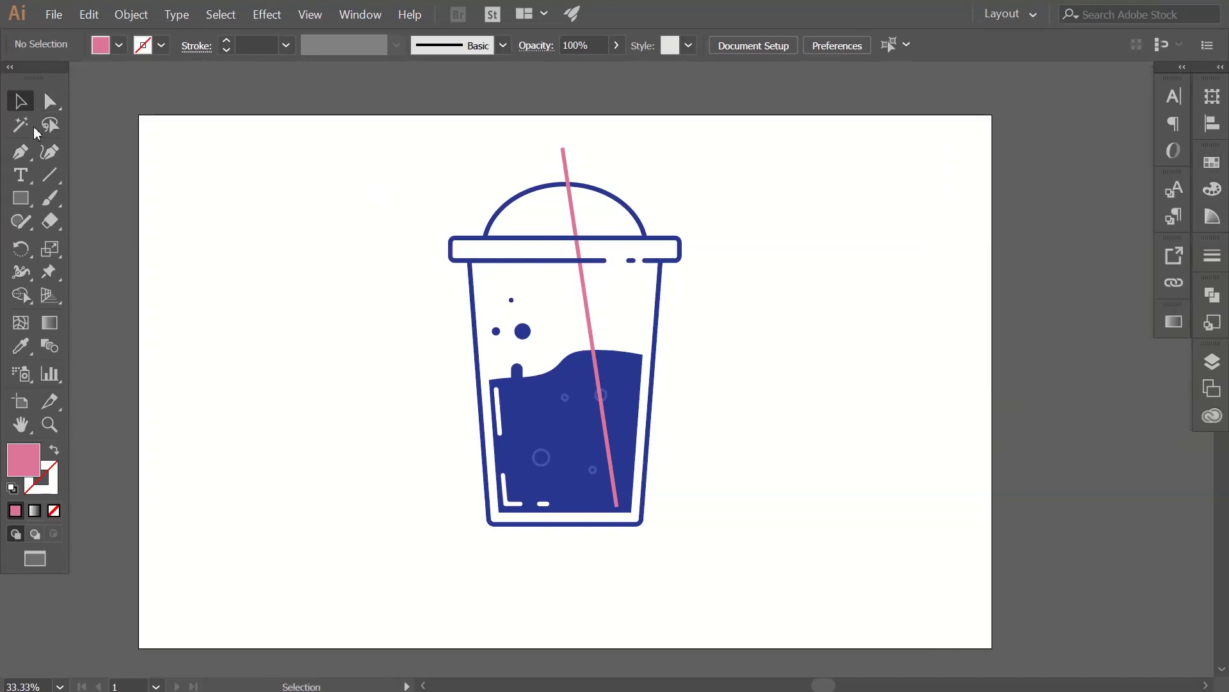
left_click(605, 398)
left_click_drag(607, 398, 615, 383)
left_click(735, 408)
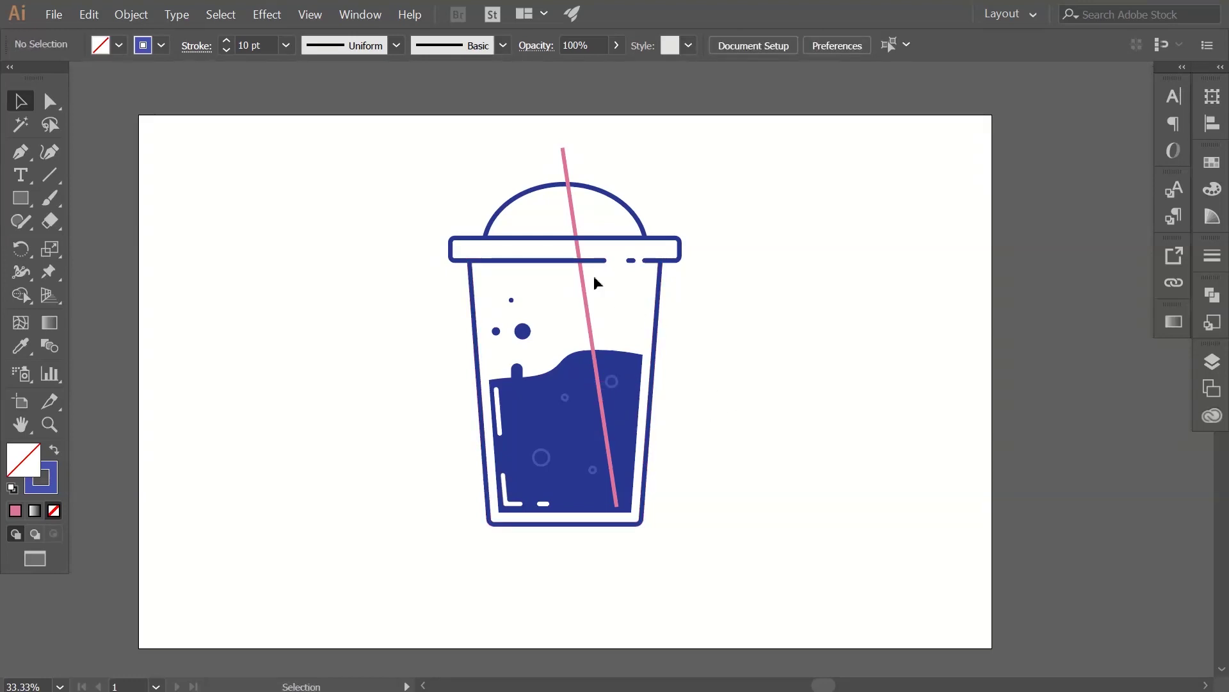
Round the corners at the straw's ends with the live corner handles.
left_click(584, 288)
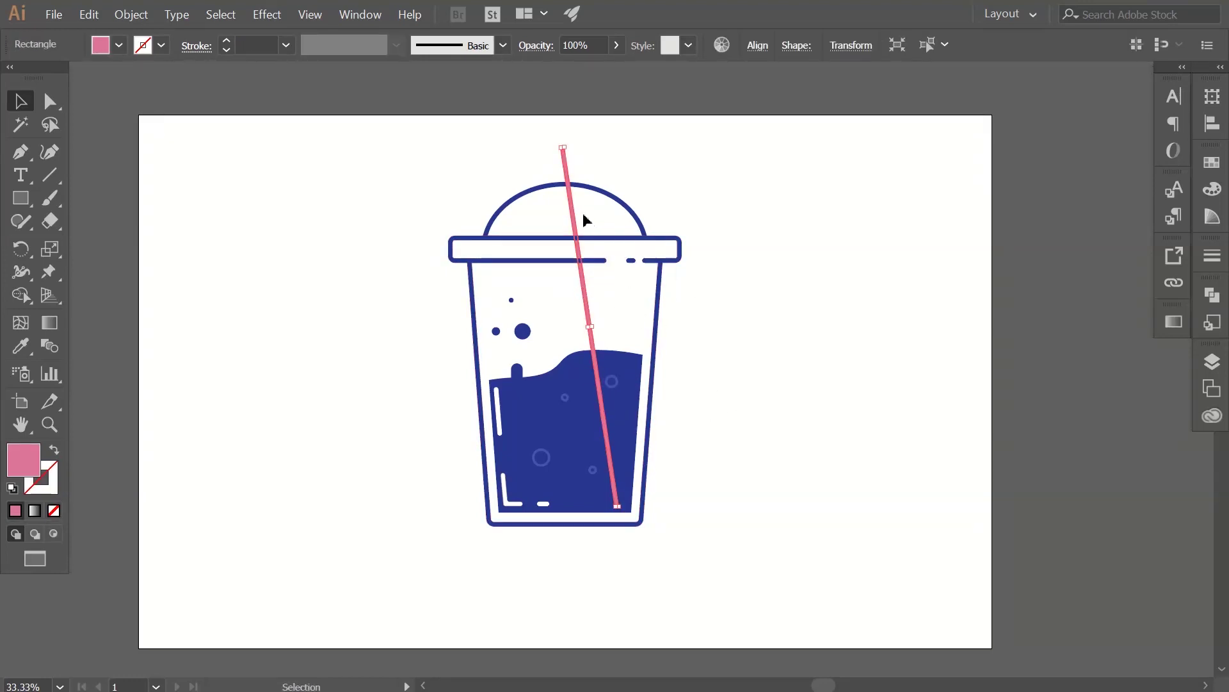
key("z")
left_click(546, 592)
left_click(546, 592)
left_click(618, 442)
left_click(557, 389)
key("a")
left_click_drag(577, 355, 580, 381)
left_click(639, 459)
Bring the dome outline to the front so it lies over the straw.
key("z")
left_click(641, 458, "alt")
left_click(641, 458, "alt")
left_click(643, 459, "alt")
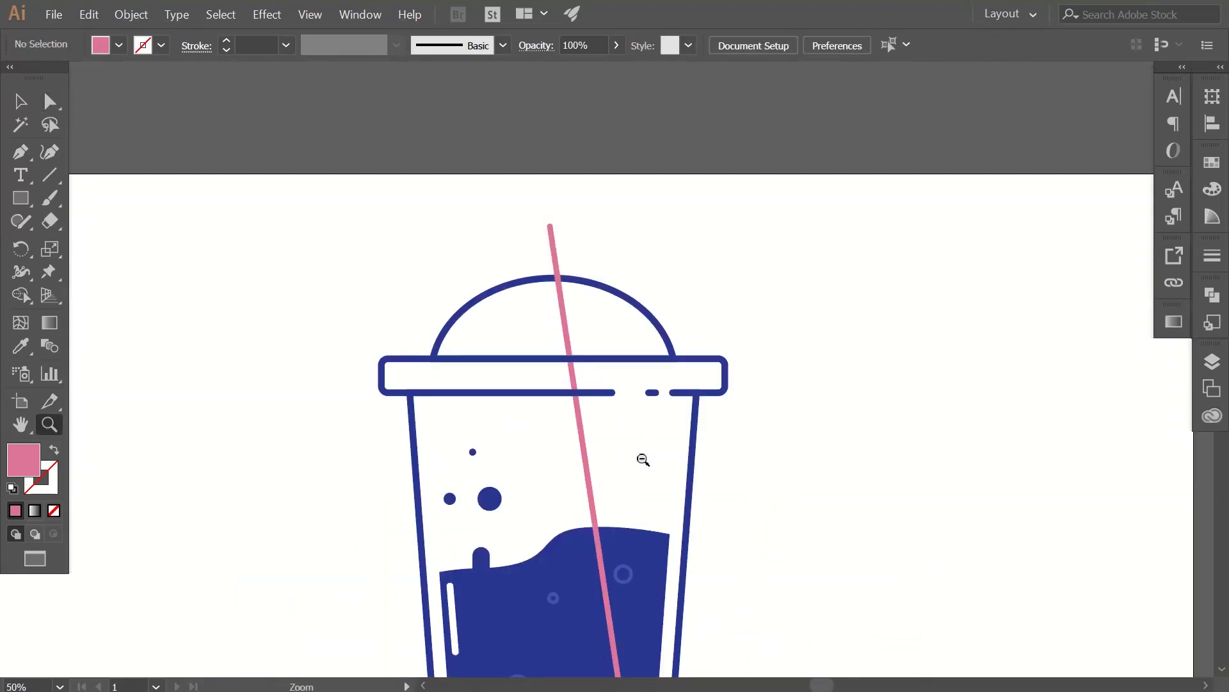
left_click(643, 460, "alt")
left_click(20, 100)
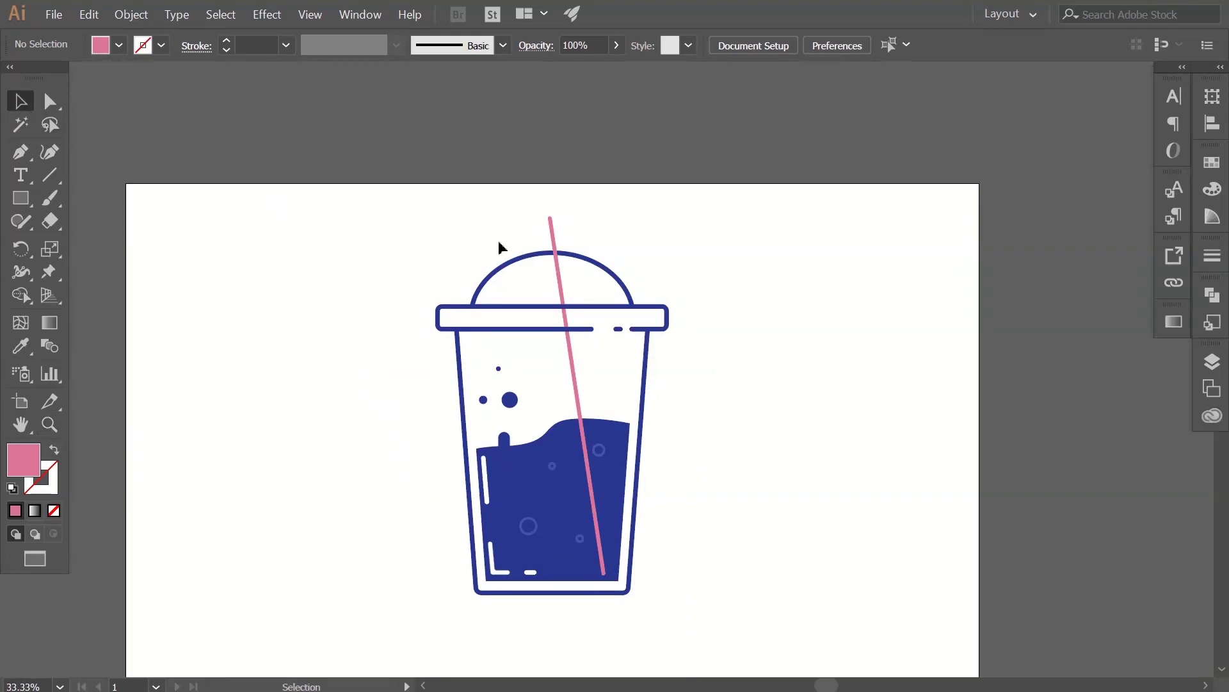
left_click(574, 259)
right_click(573, 257)
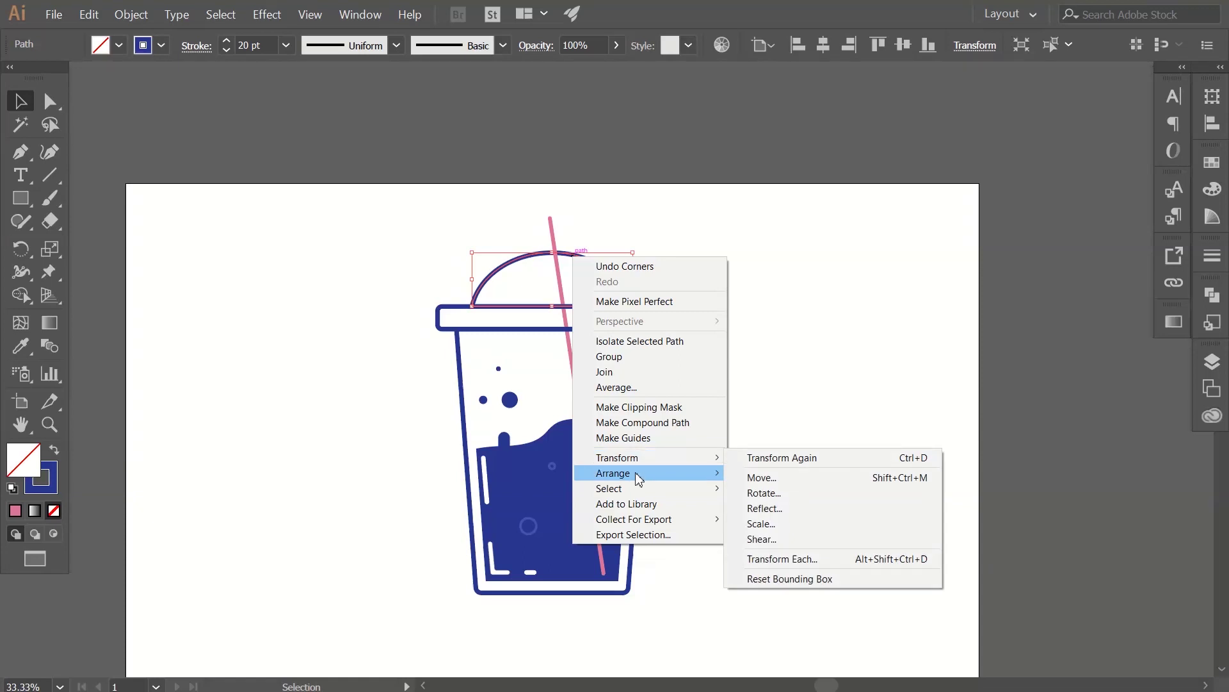
mouse_move(639, 478)
left_click(772, 473)
left_click(816, 390)
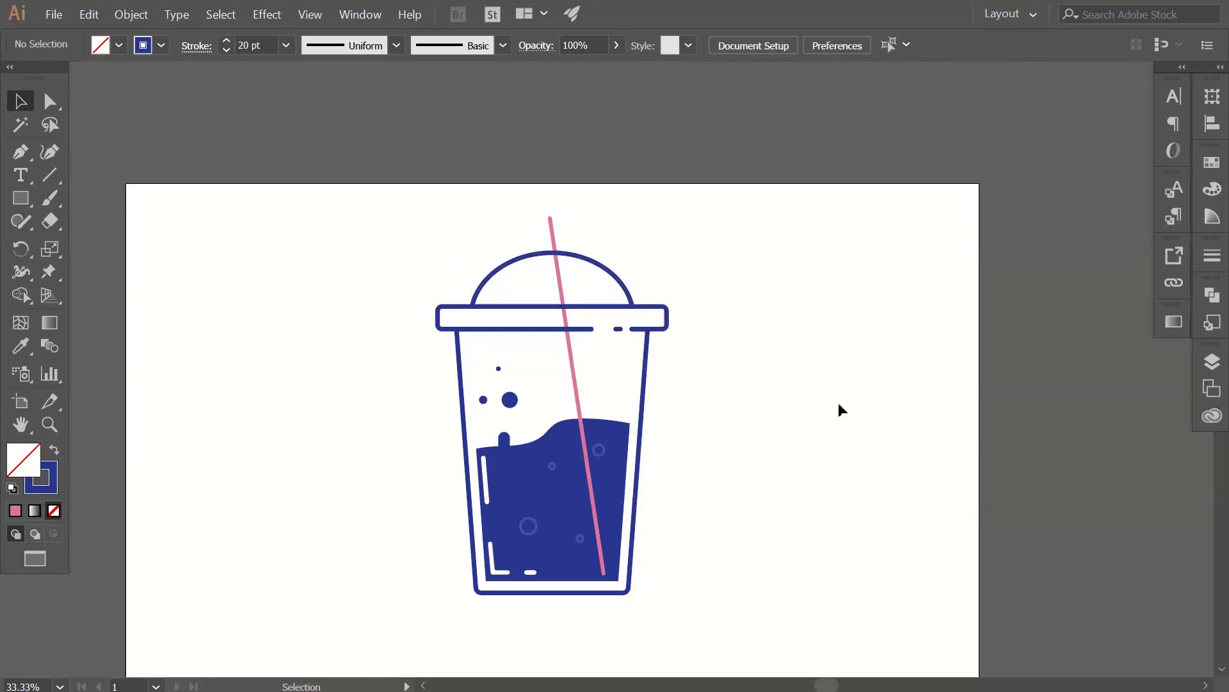